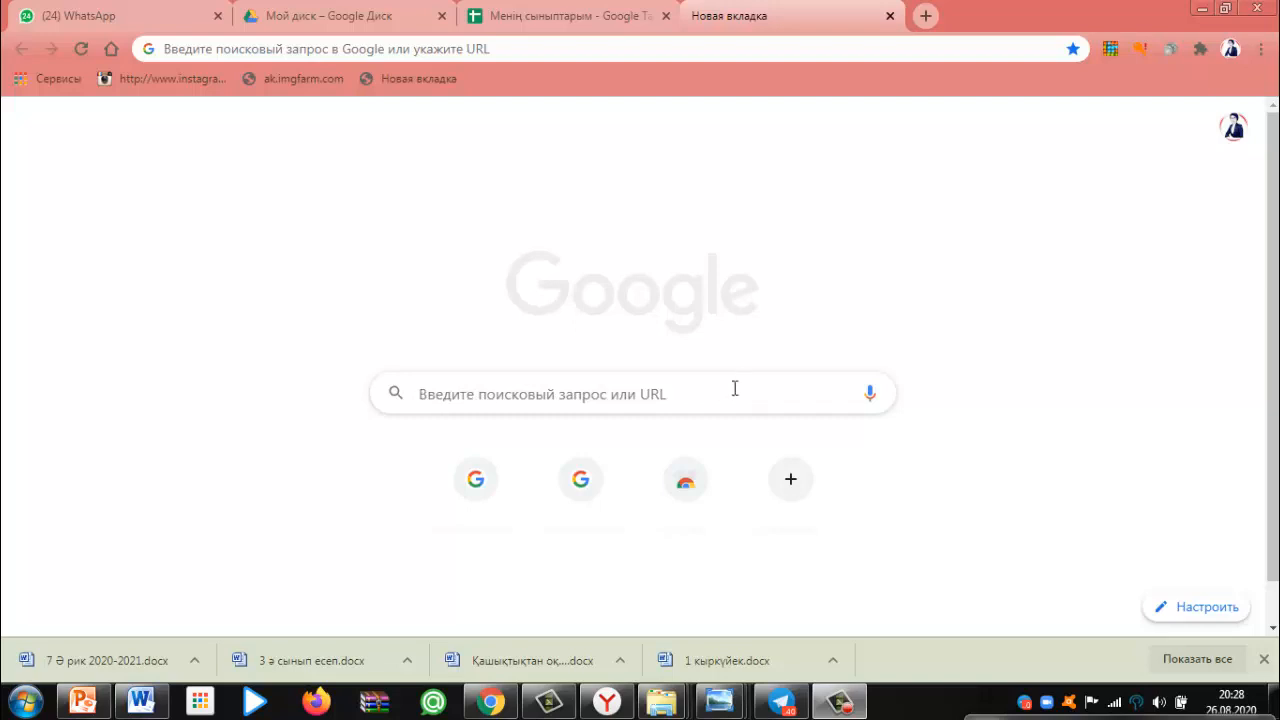
Go to Google Drive from the apps grid and create a blank Google Sheets spreadsheet
{"action": "left_click", "coordinate": [1232, 130]}
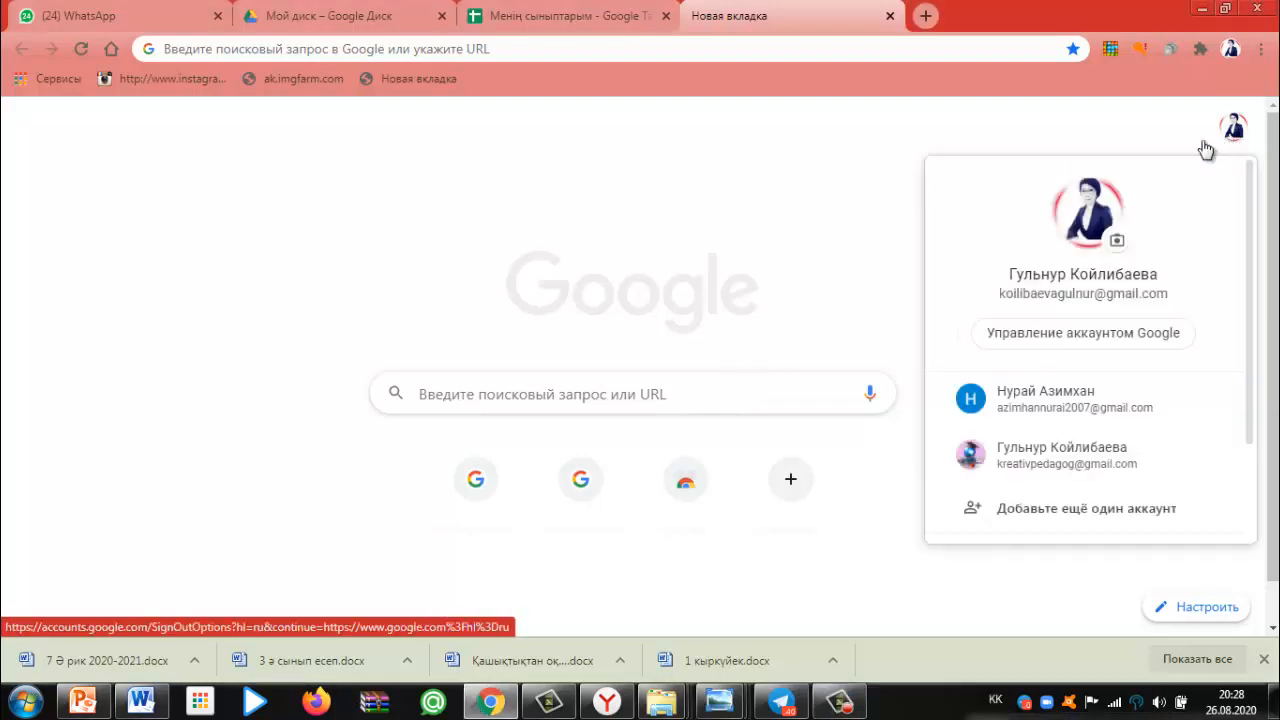
{"action": "left_click", "coordinate": [1200, 128]}
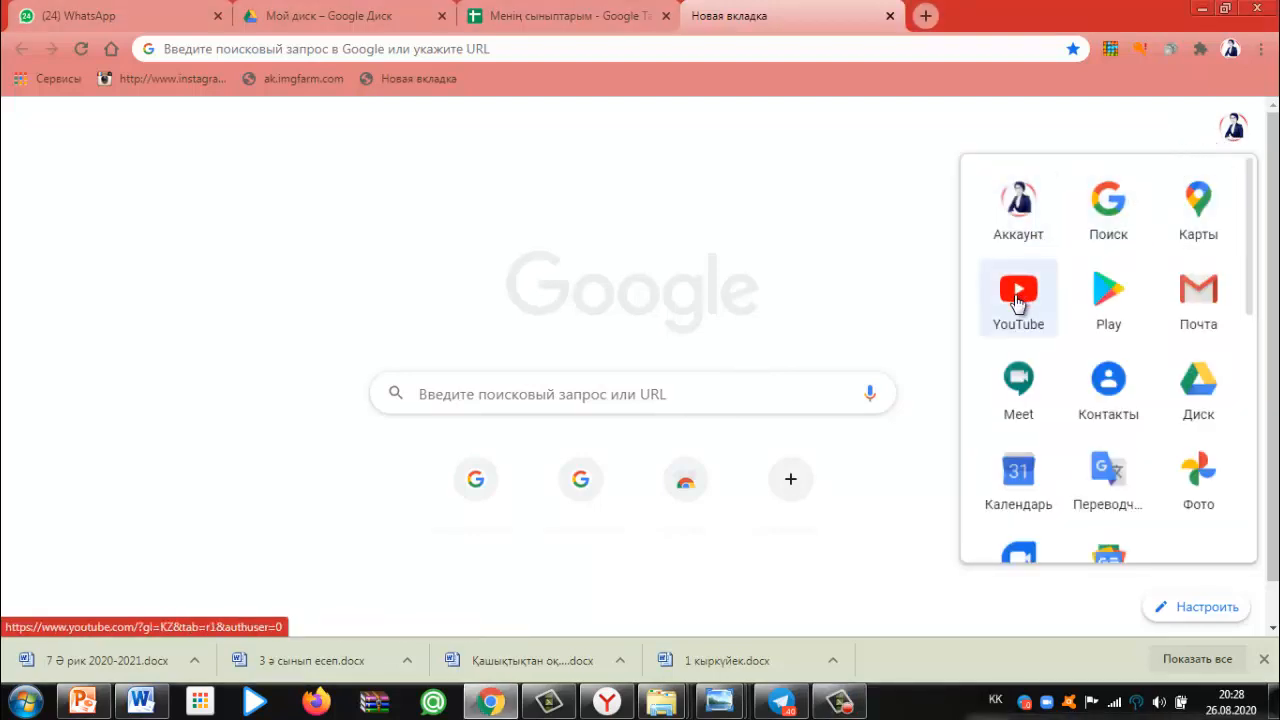
{"action": "left_click", "coordinate": [1210, 402]}
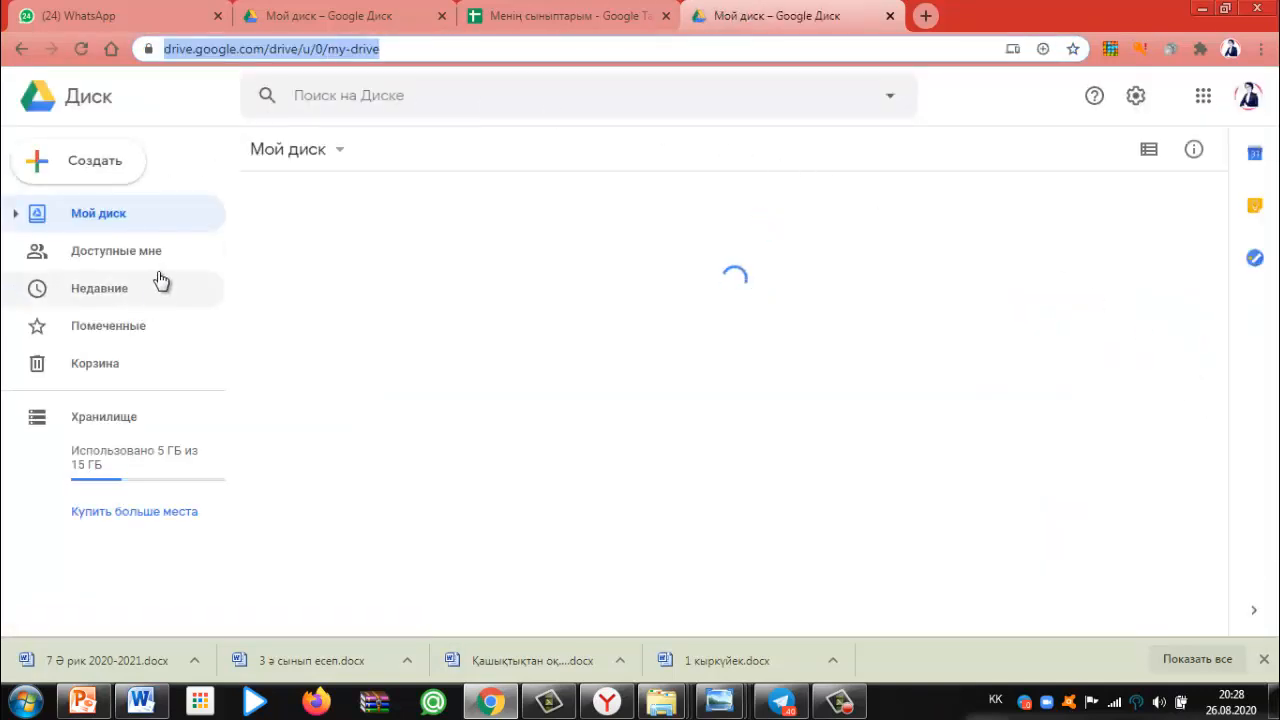
{"action": "left_click", "coordinate": [78, 174]}
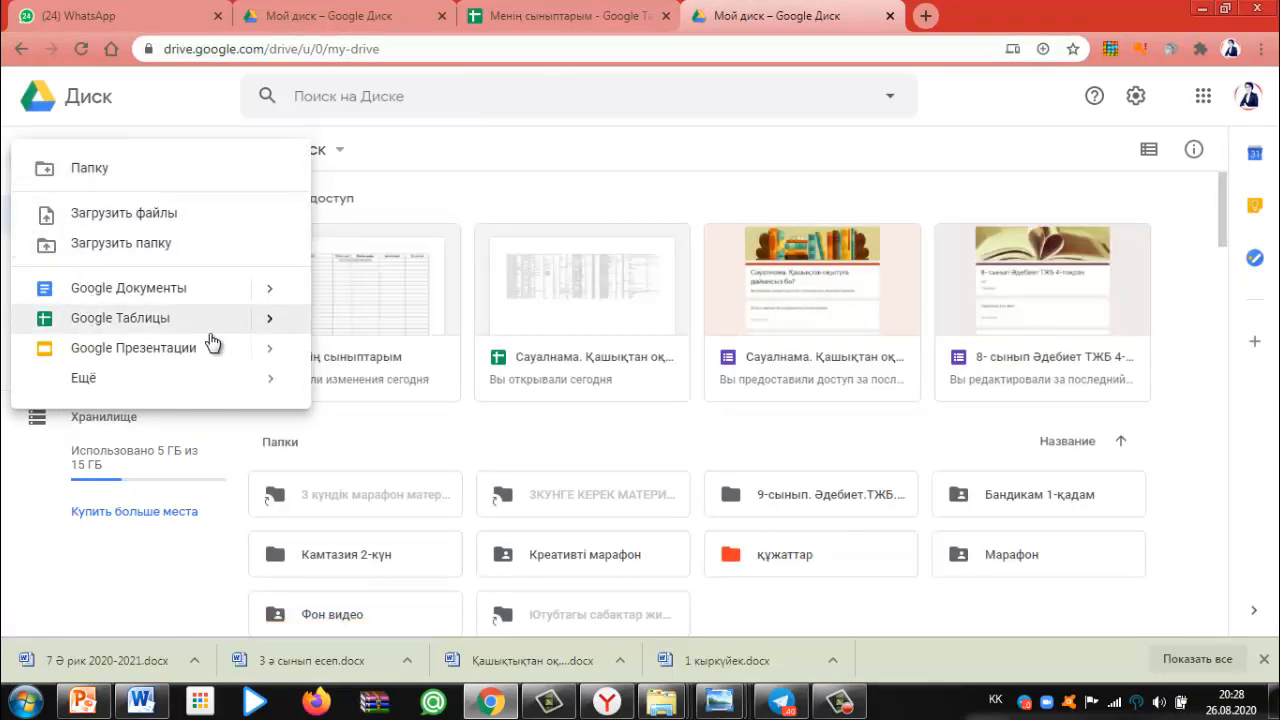
{"action": "mouse_move", "coordinate": [268, 323]}
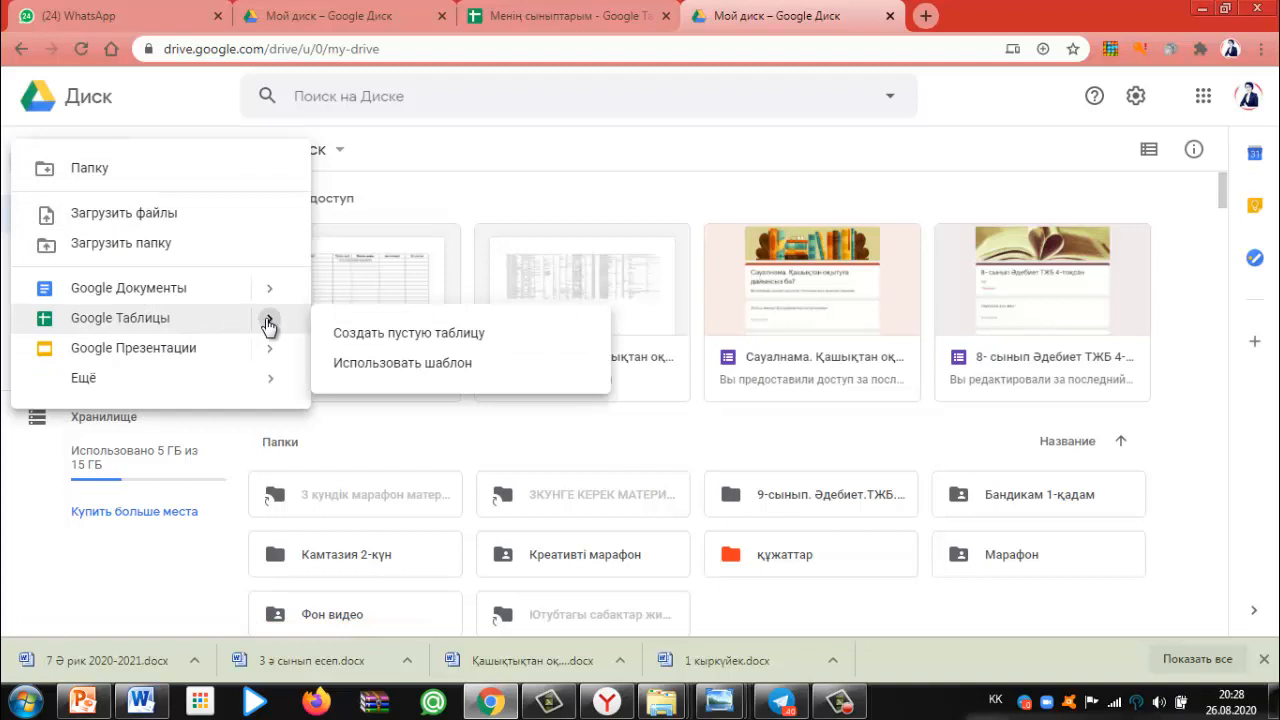
{"action": "left_click", "coordinate": [378, 345]}
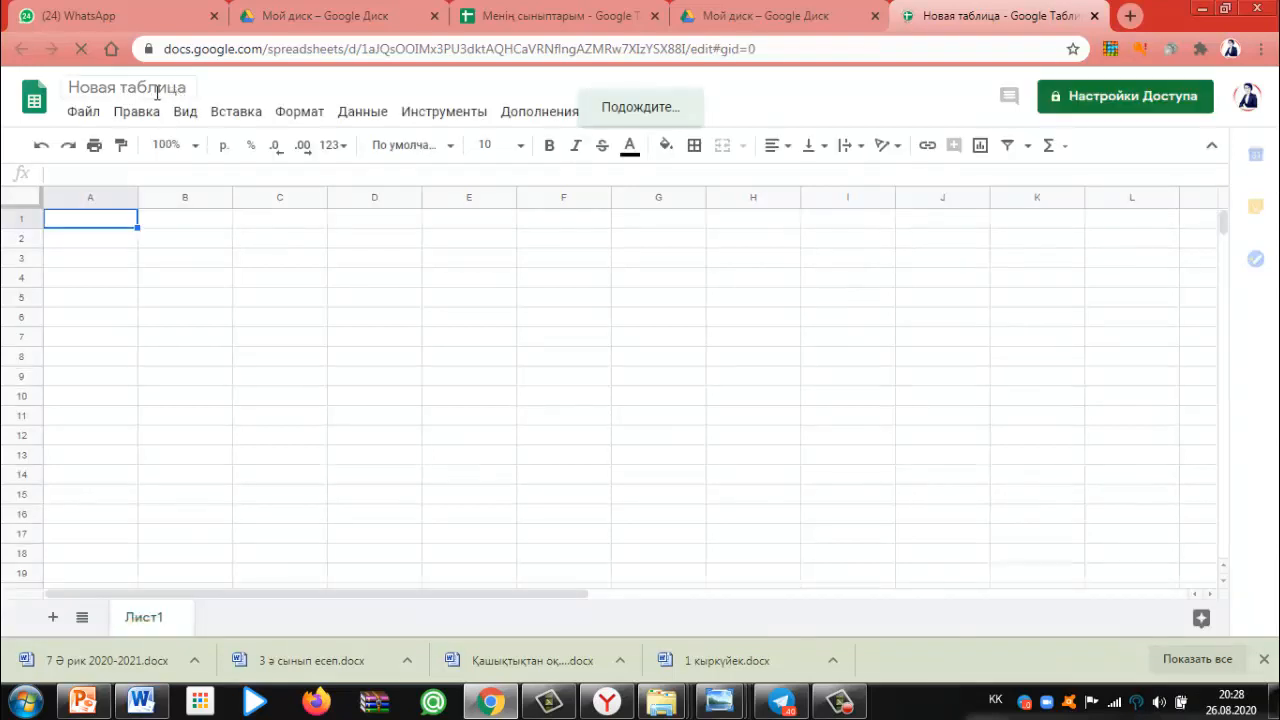
Replace the title 'Новая таблица' with 'Менің сыныптарым'
{"action": "left_click", "coordinate": [187, 88]}
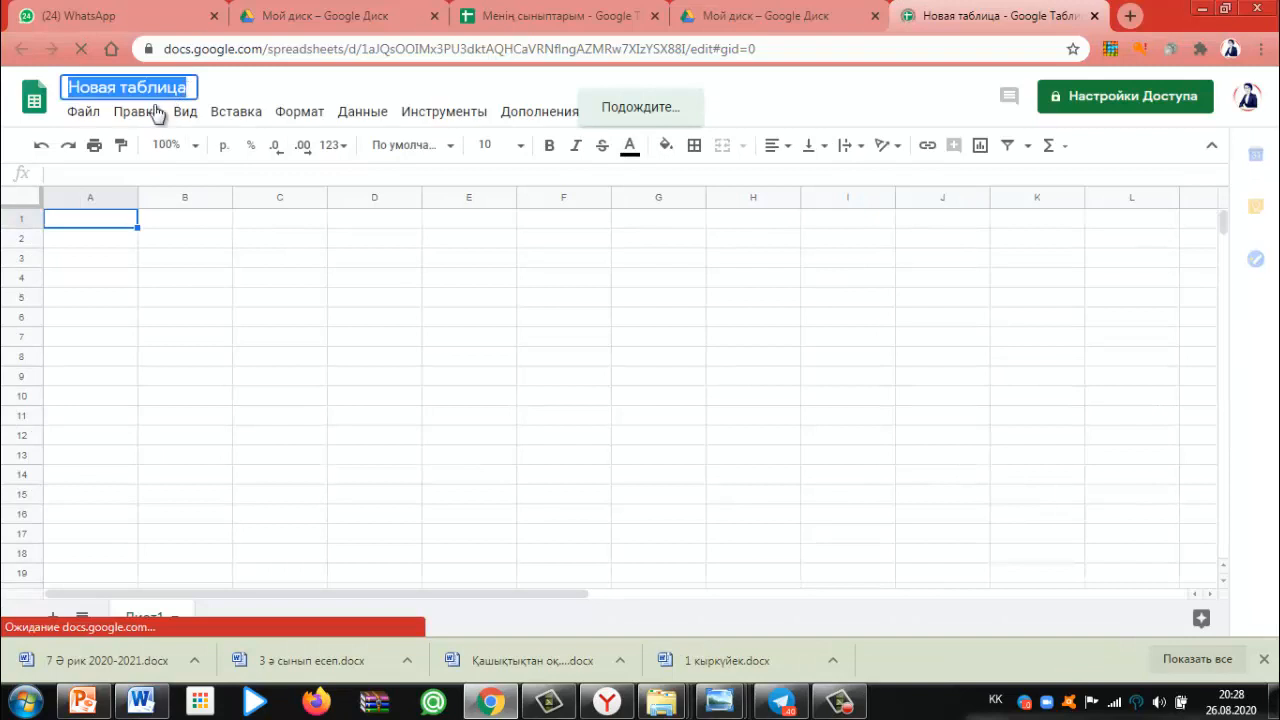
{"action": "key", "text": "BackSpace"}
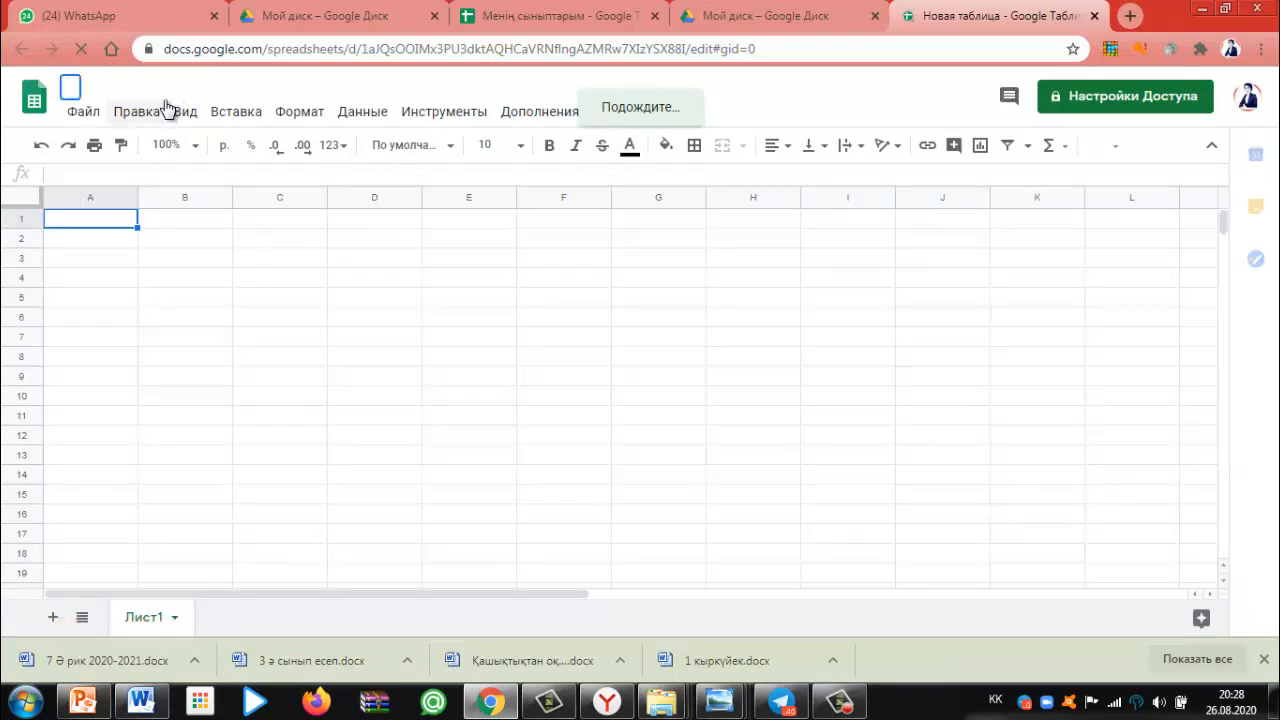
{"action": "type", "text": "Мен"}
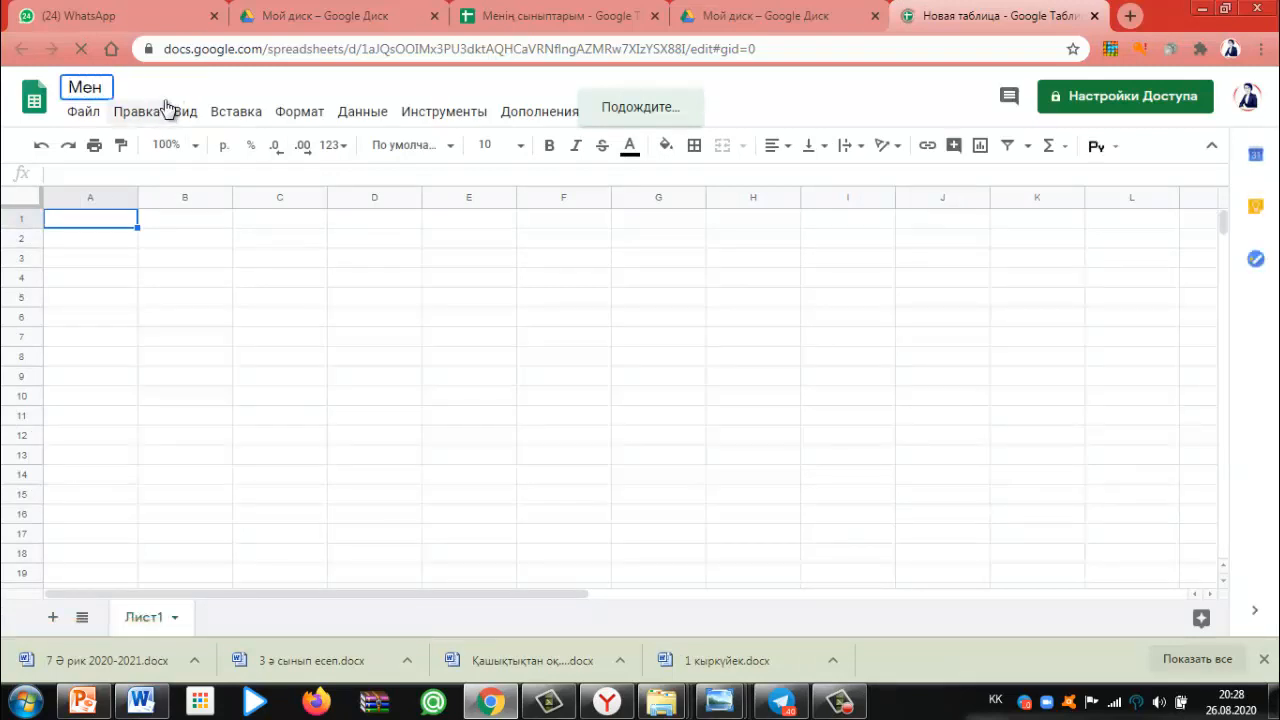
{"action": "type", "text": "ің сы"}
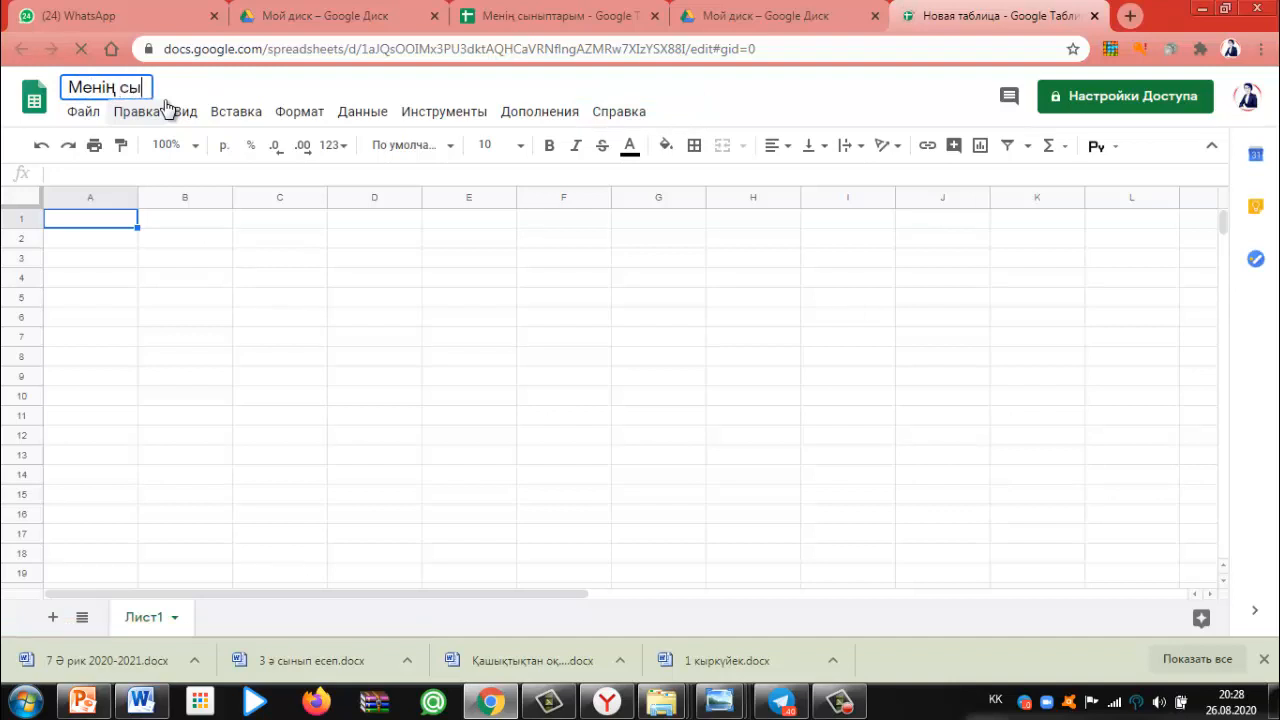
{"action": "type", "text": "ныптарым"}
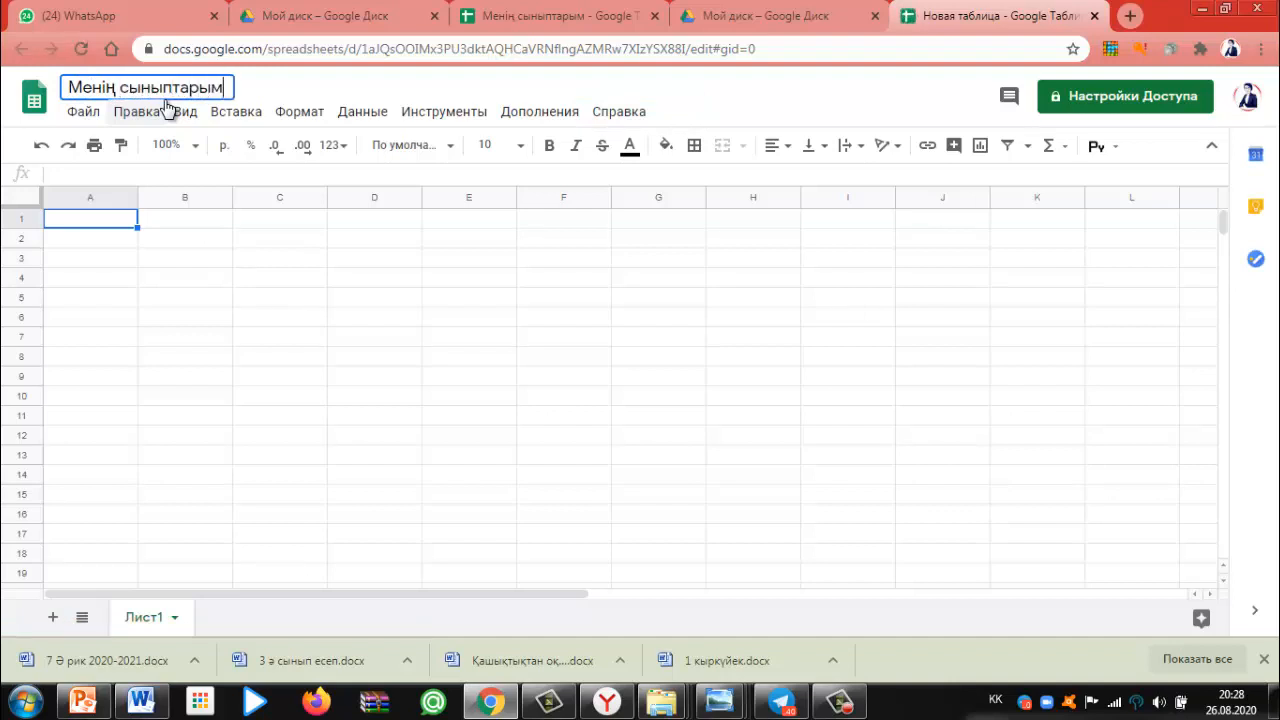
{"action": "left_click", "coordinate": [148, 225]}
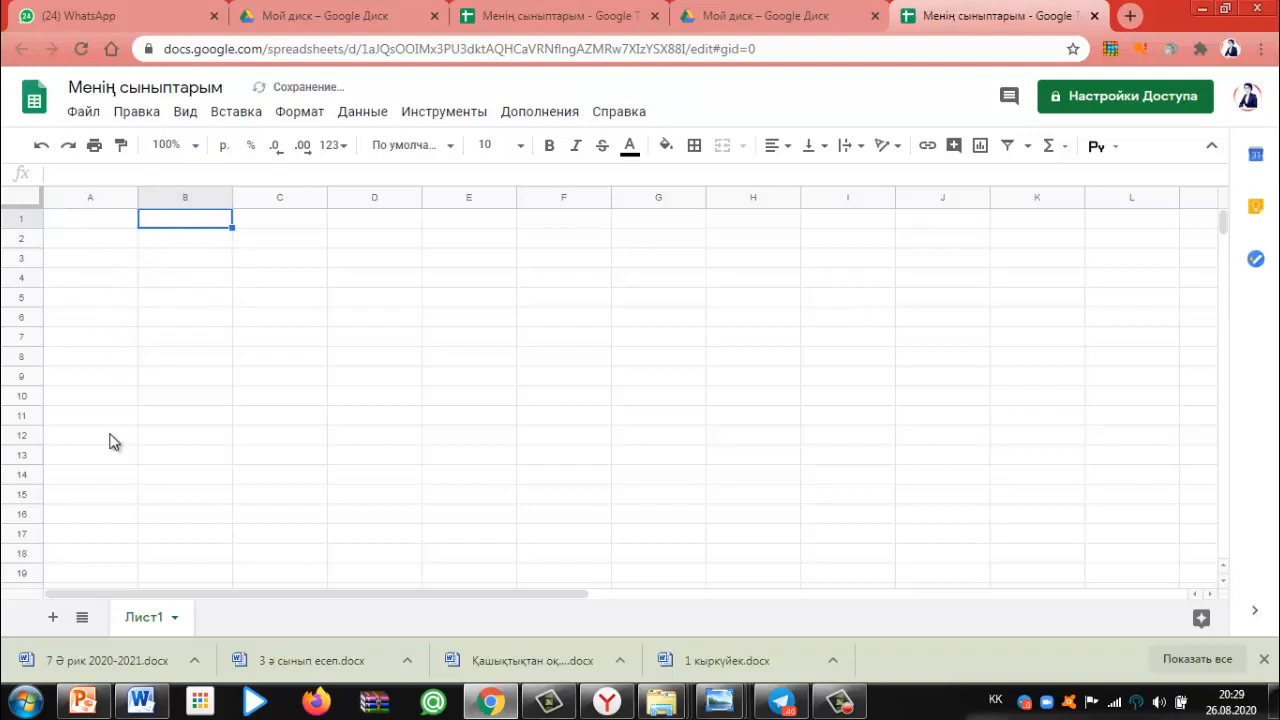
Rename the Лист1 tab, typing '9-сынып' as the new name
{"action": "left_click", "coordinate": [172, 618]}
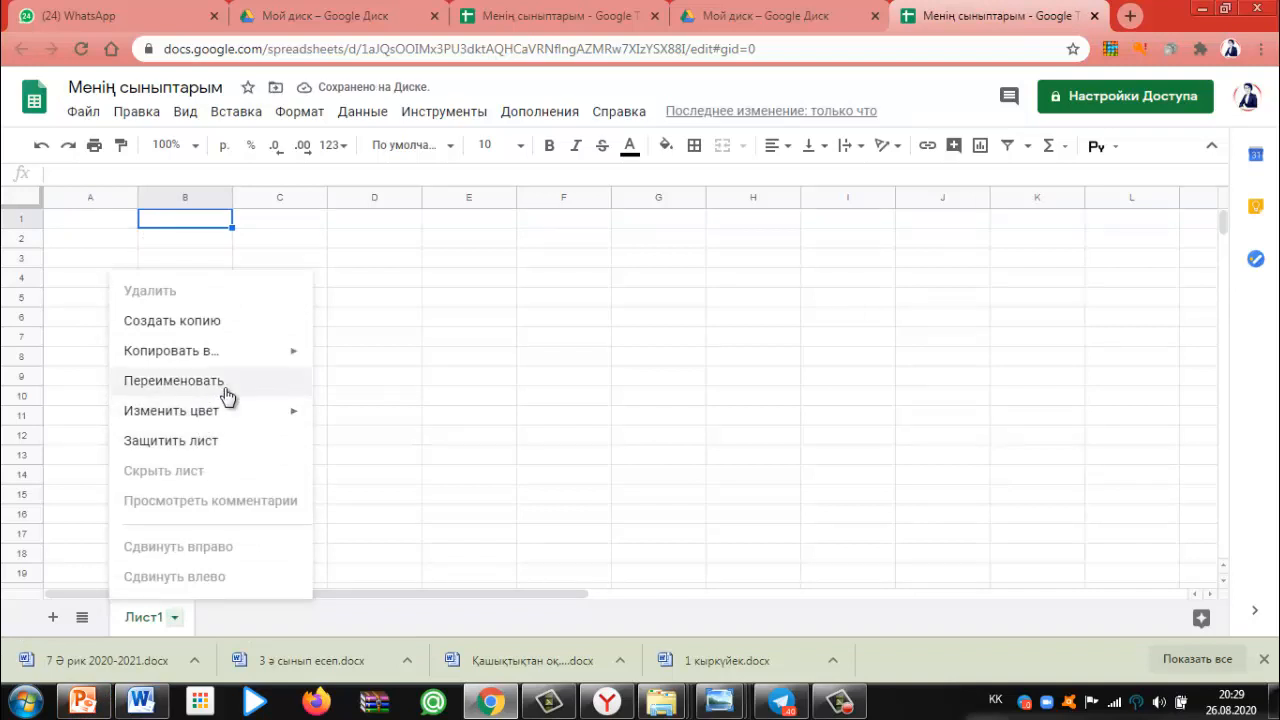
{"action": "mouse_move", "coordinate": [208, 360]}
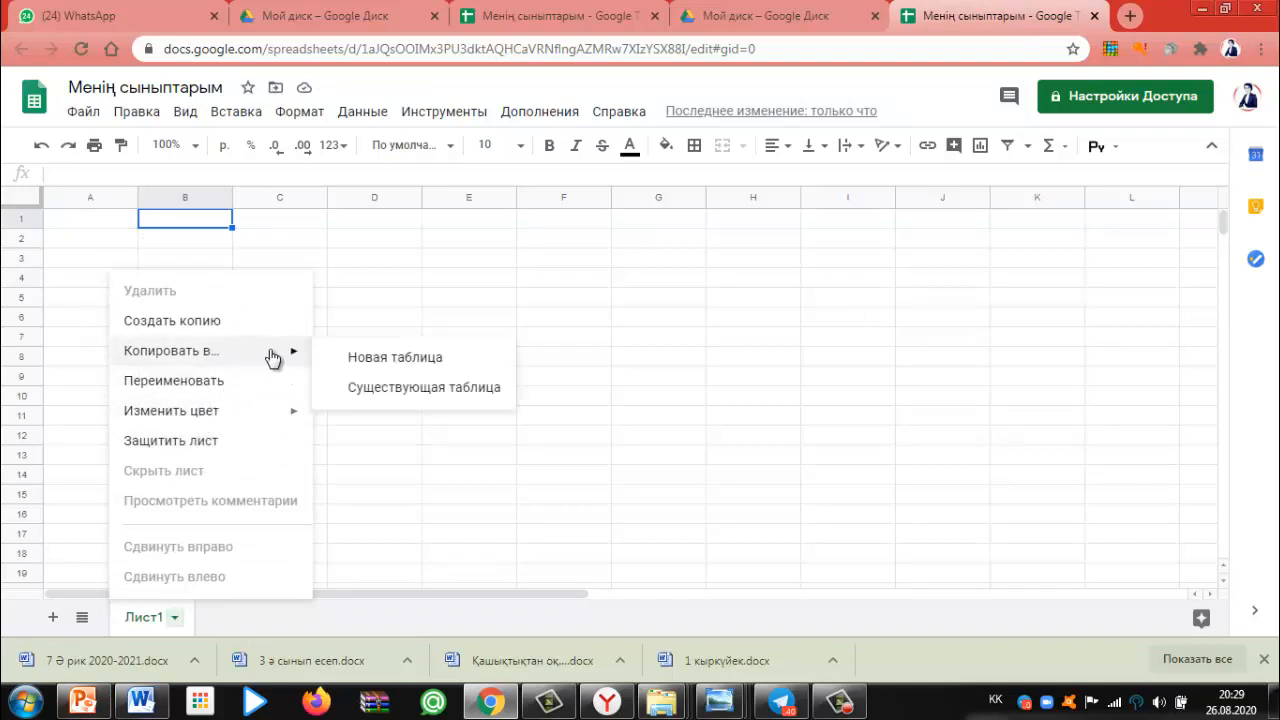
{"action": "left_click", "coordinate": [195, 384]}
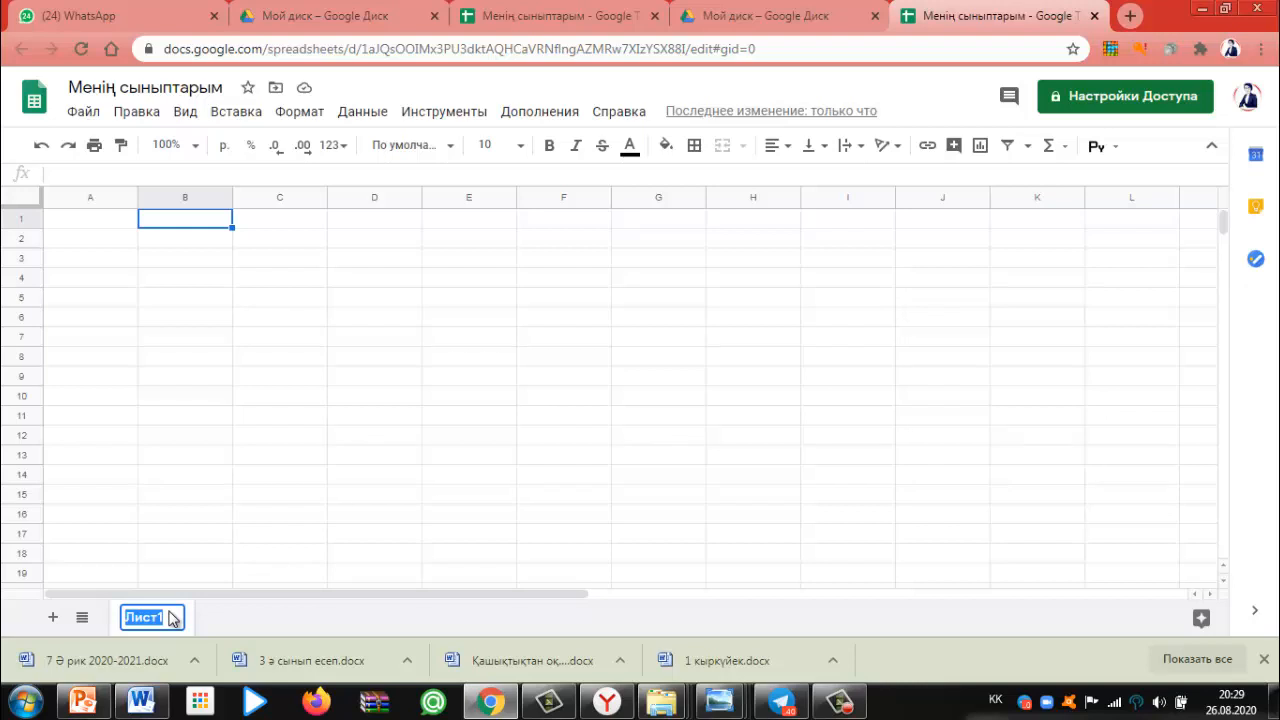
{"action": "type", "text": "9-сынып"}
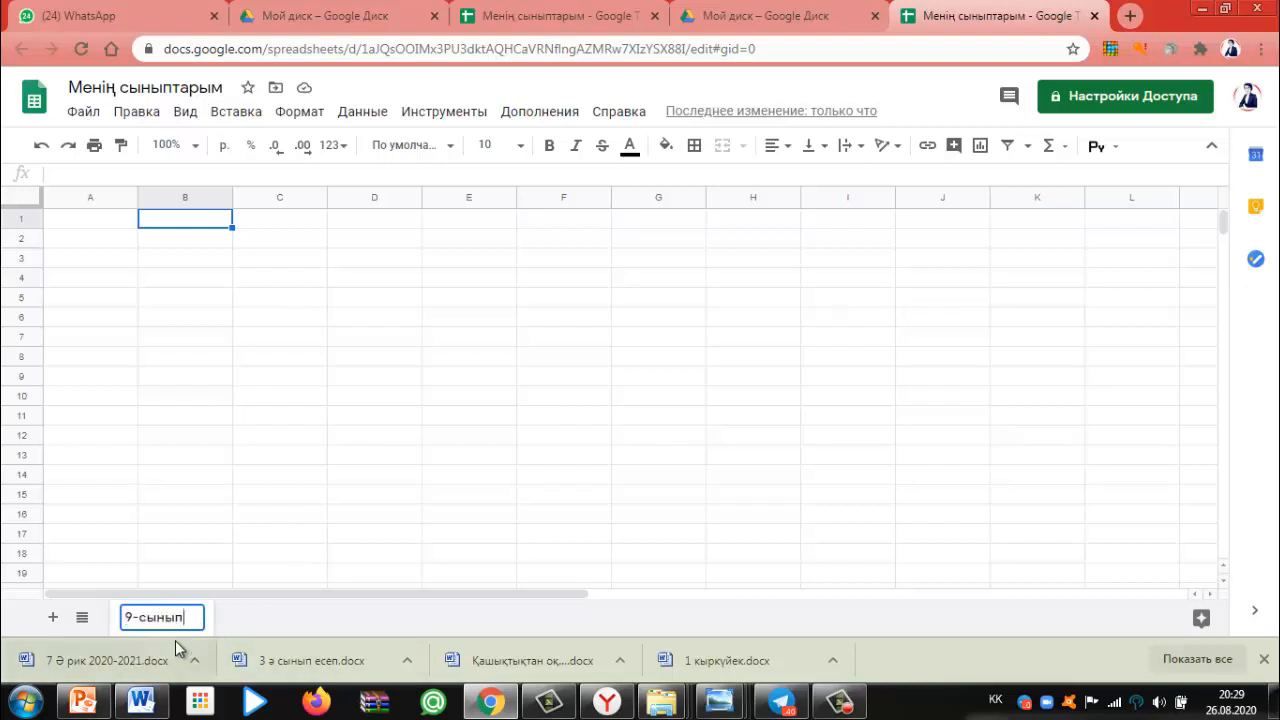
Close the stray text menus and confirm the sheet name 9-сынып
{"action": "right_click", "coordinate": [184, 625]}
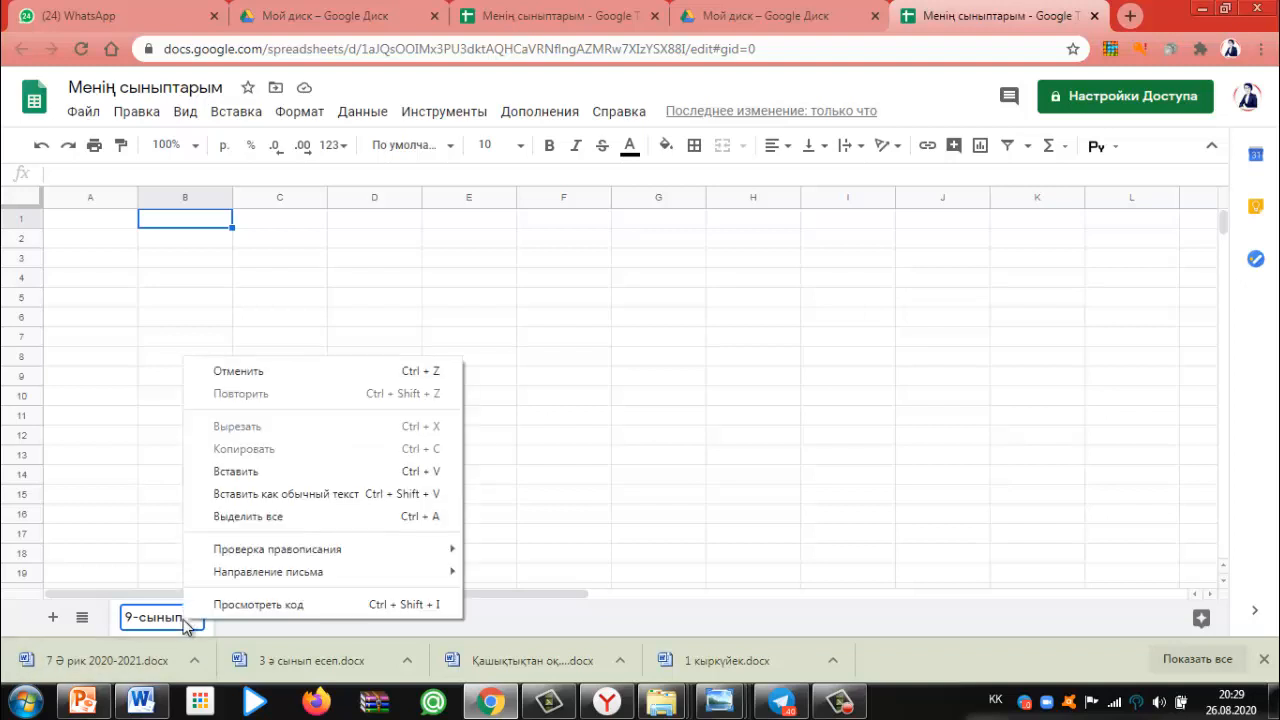
{"action": "right_click", "coordinate": [166, 617]}
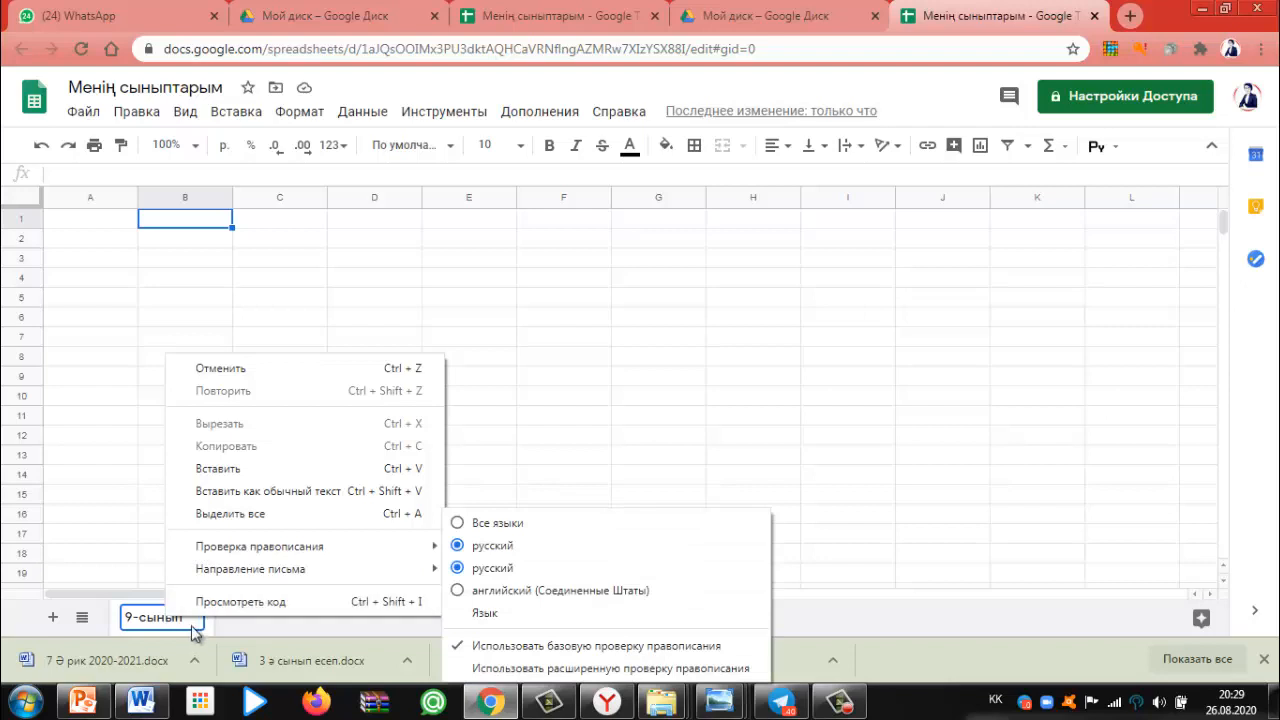
{"action": "left_click", "coordinate": [189, 622]}
{"action": "right_click", "coordinate": [186, 622]}
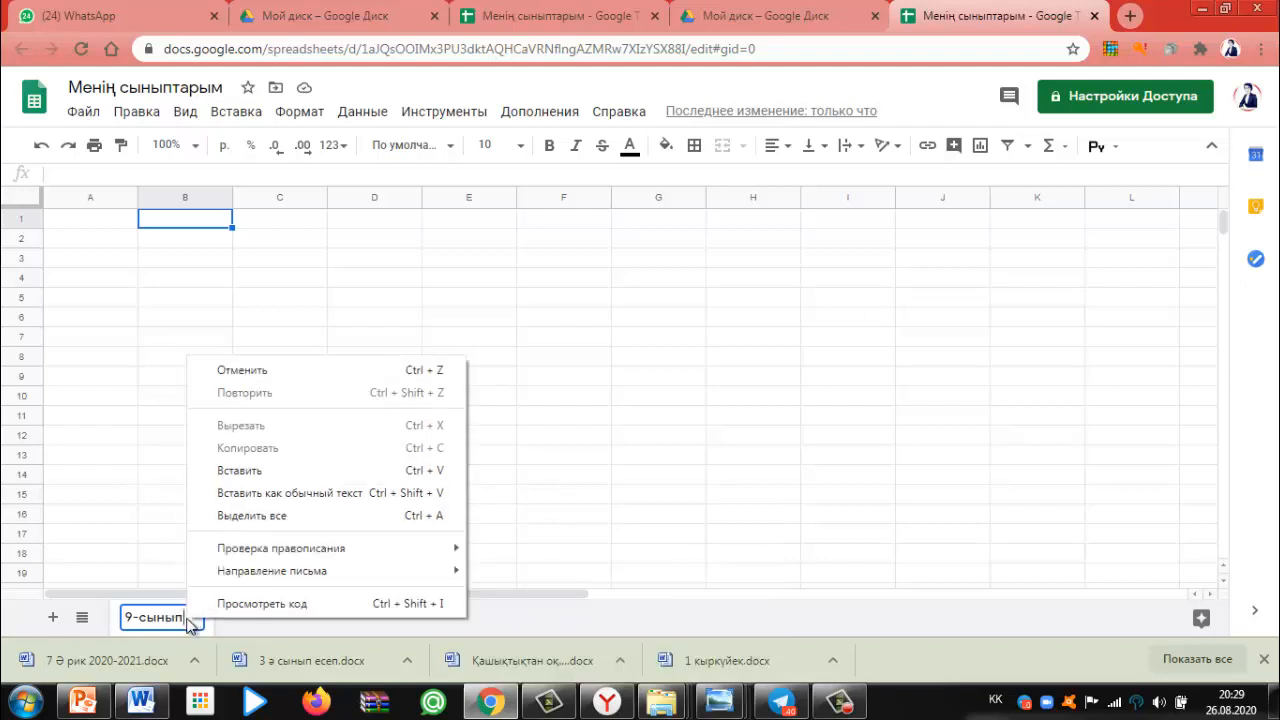
{"action": "left_click", "coordinate": [172, 625]}
{"action": "right_click", "coordinate": [171, 625]}
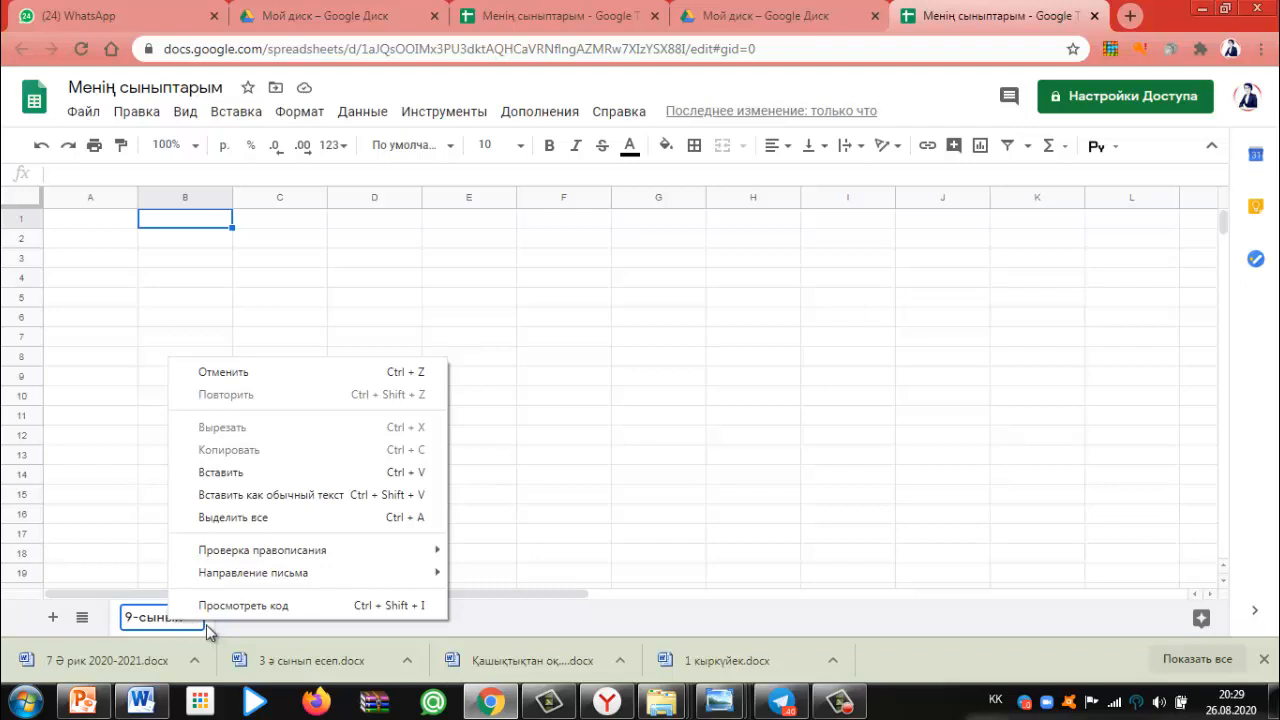
{"action": "left_click", "coordinate": [197, 627]}
{"action": "right_click", "coordinate": [196, 621]}
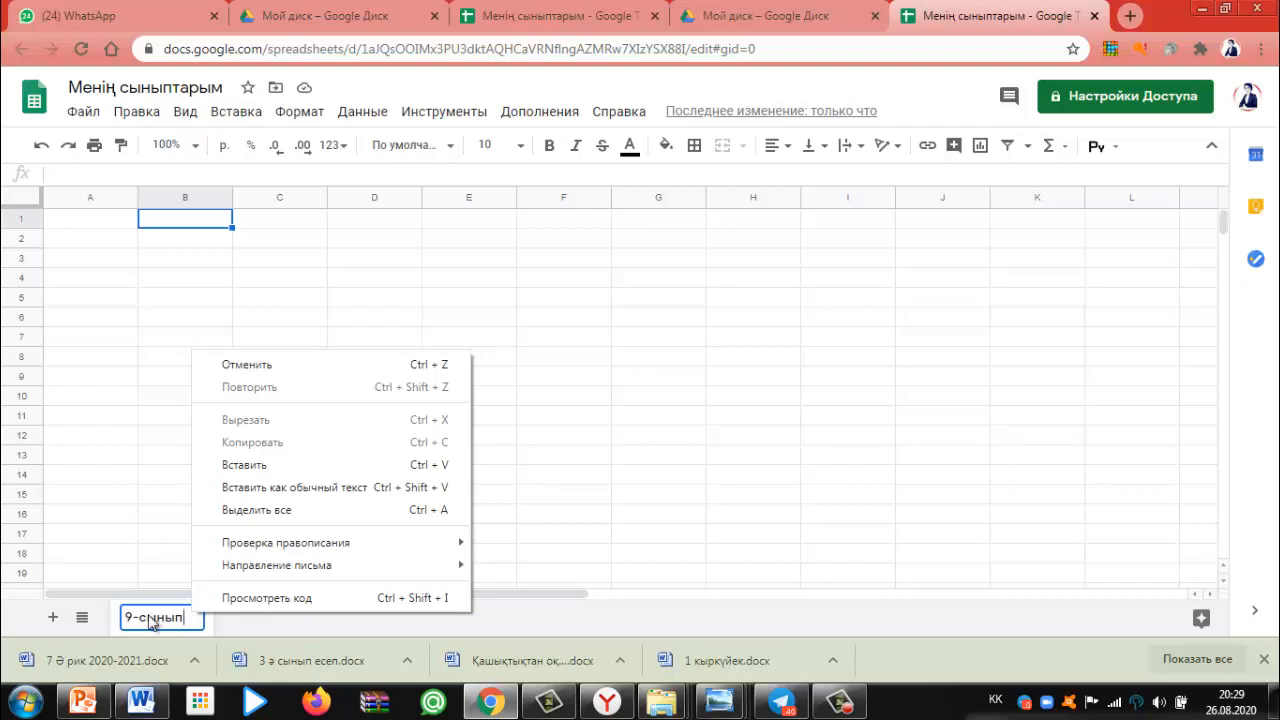
{"action": "right_click", "coordinate": [151, 618]}
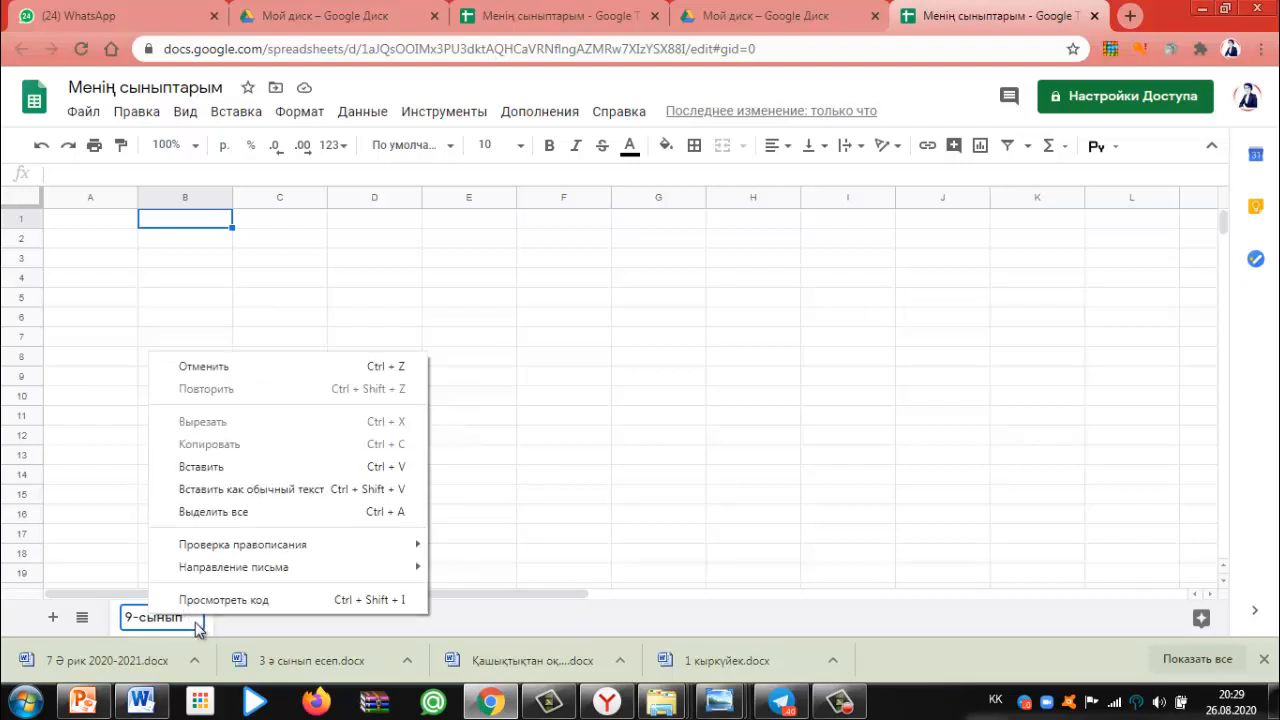
{"action": "left_click", "coordinate": [198, 627]}
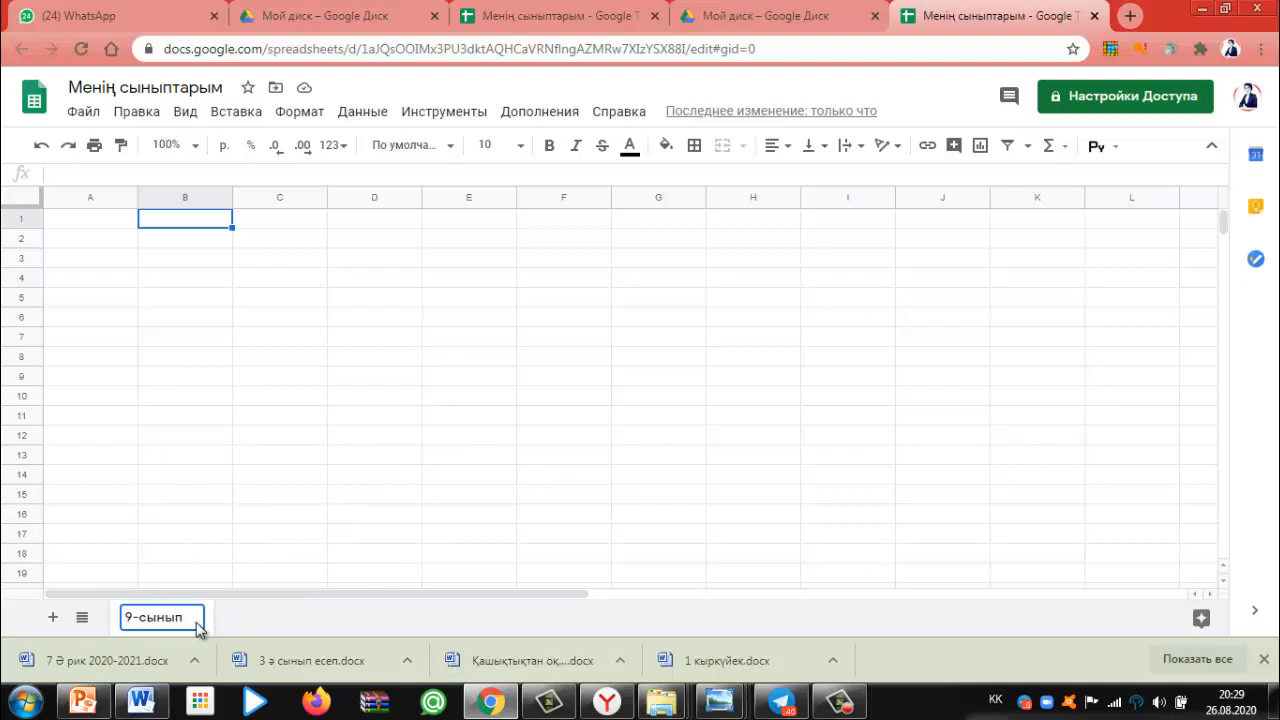
{"action": "left_click", "coordinate": [66, 225]}
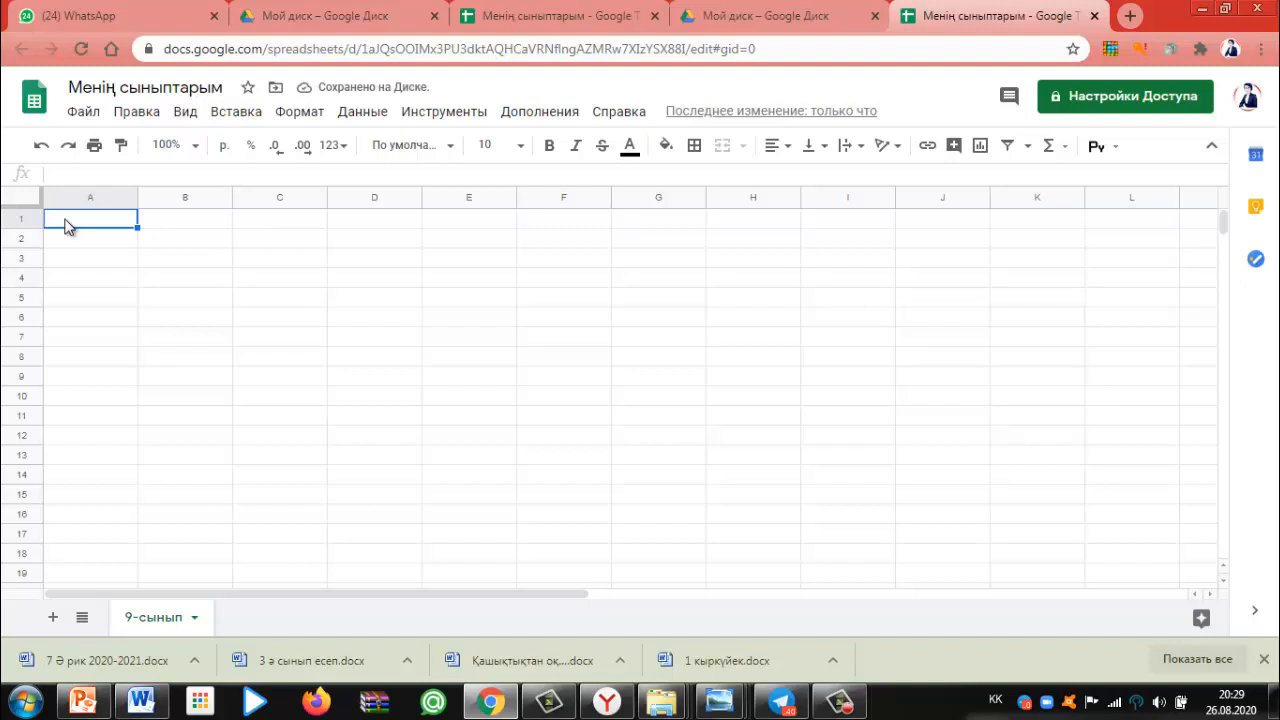
Enter the headings №, Аты-жөні and Туған күні in A1:C1
{"action": "type", "text": "№"}
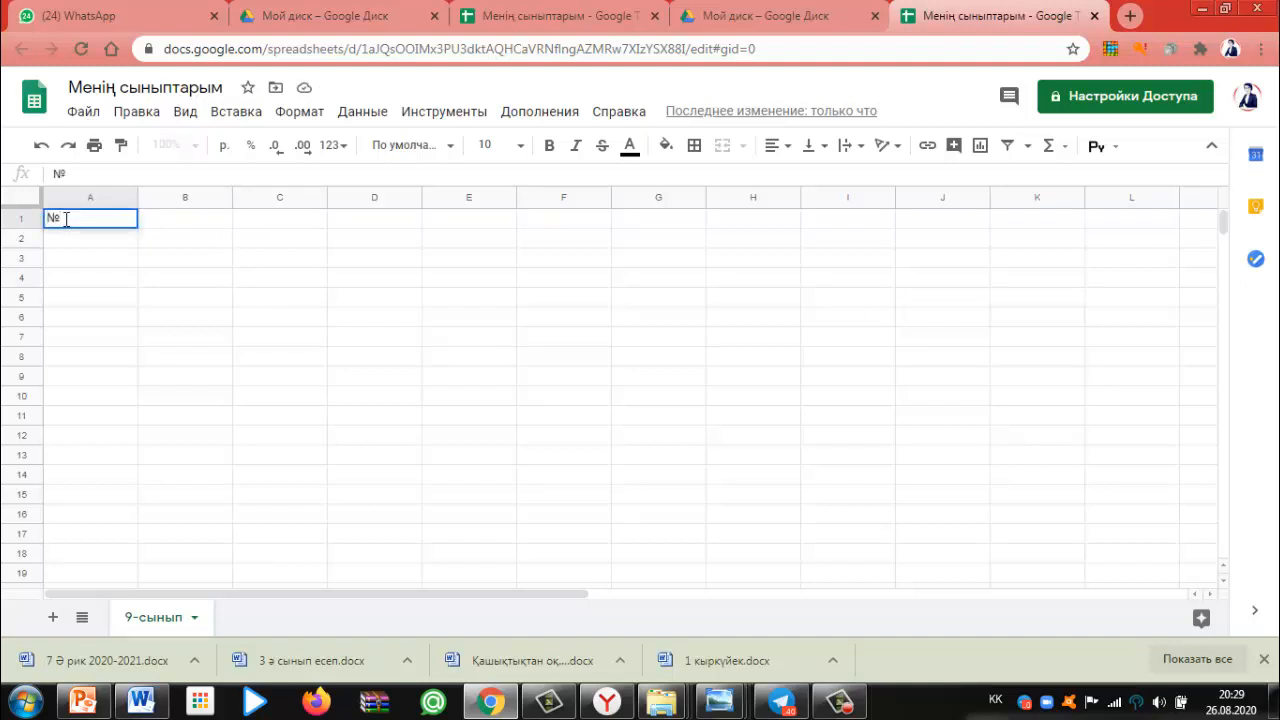
{"action": "left_click", "coordinate": [181, 220]}
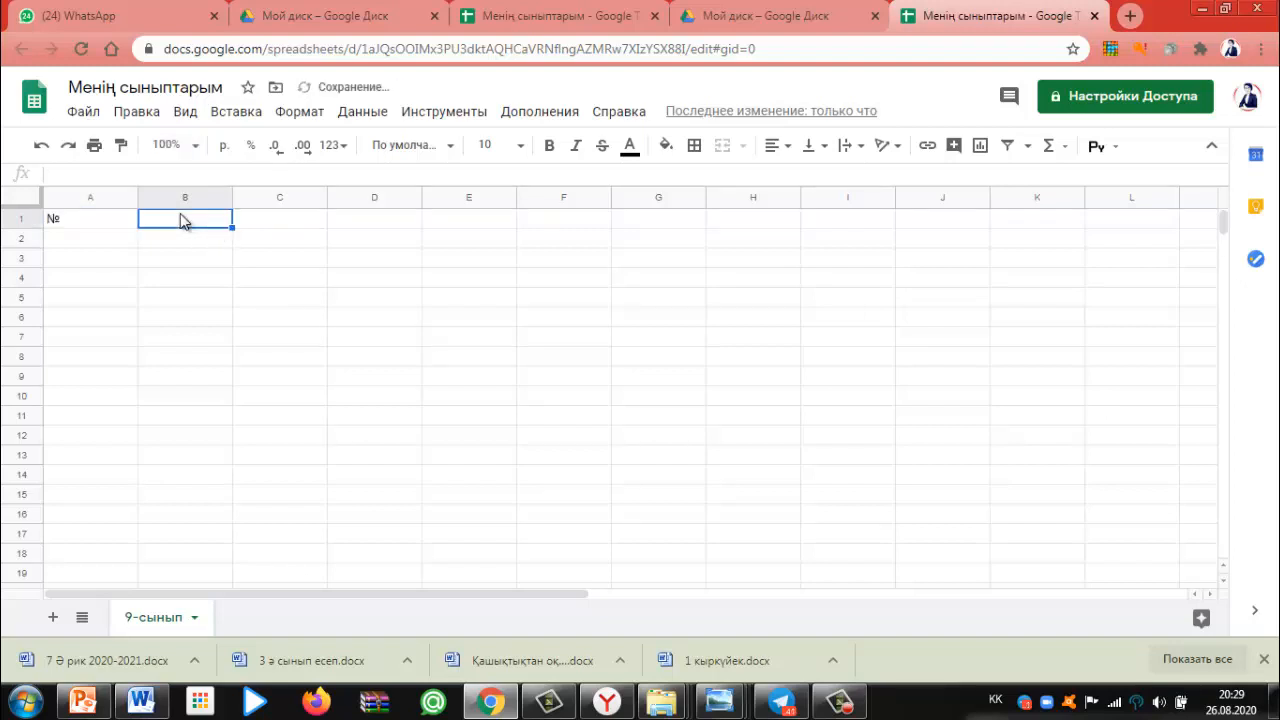
{"action": "type", "text": "Аты-жө"}
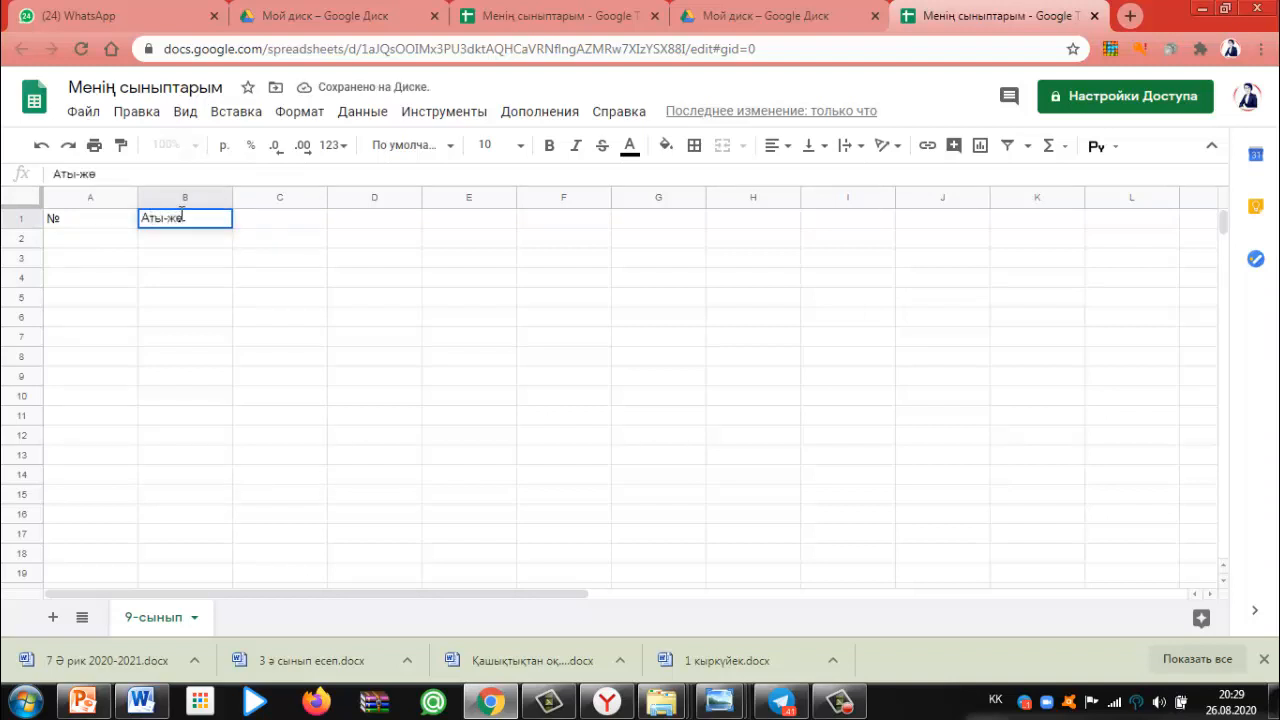
{"action": "type", "text": "ні"}
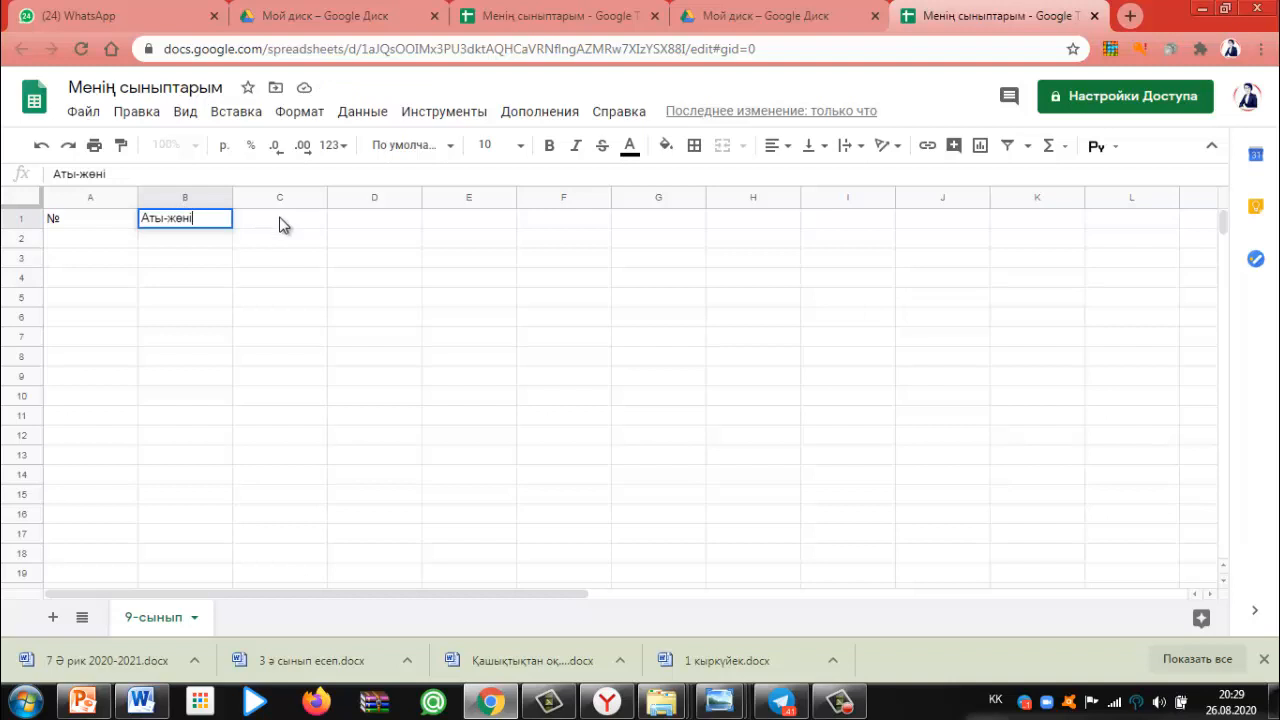
{"action": "left_click", "coordinate": [280, 224]}
{"action": "type", "text": "Туған"}
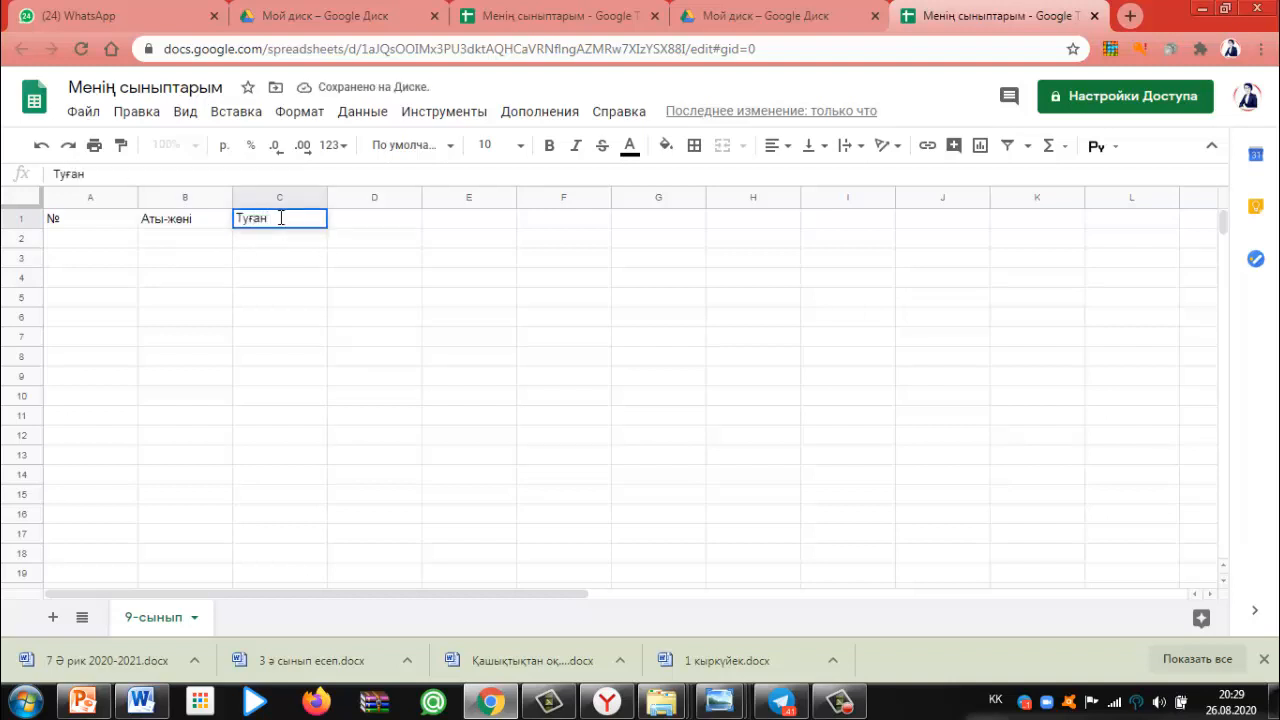
{"action": "type", "text": " күн"}
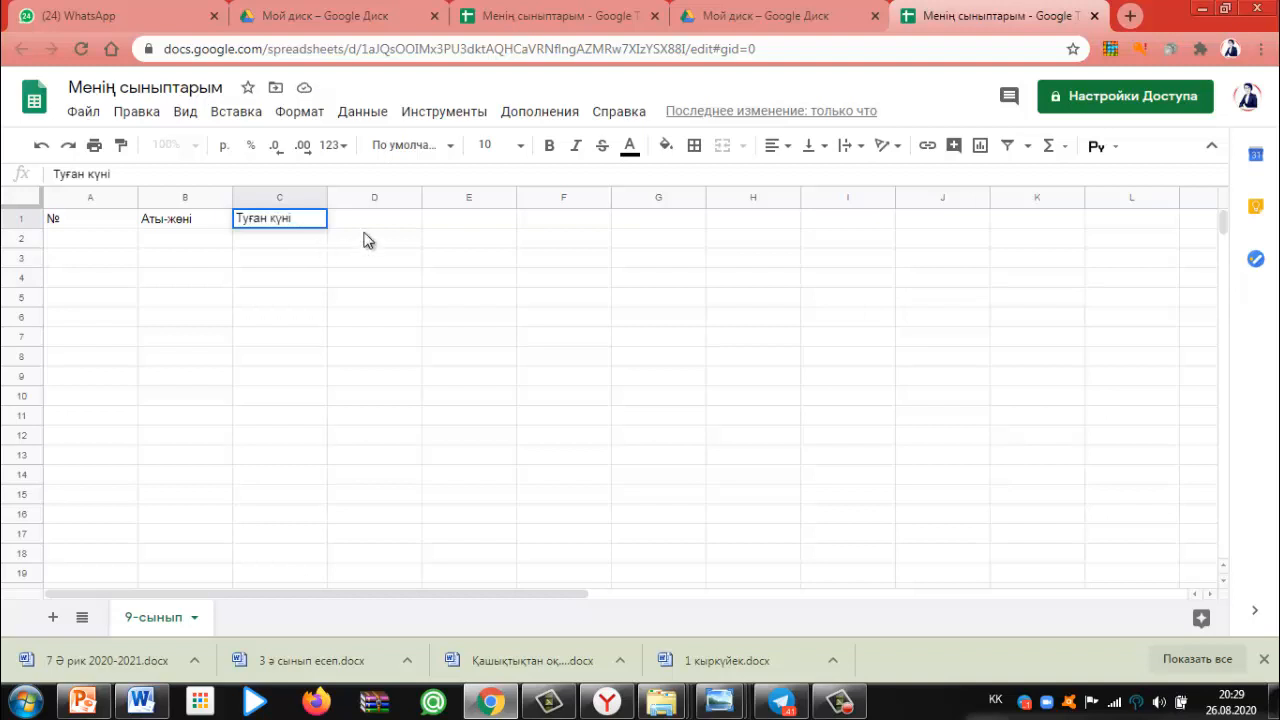
{"action": "type", "text": "і"}
{"action": "left_click", "coordinate": [368, 224]}
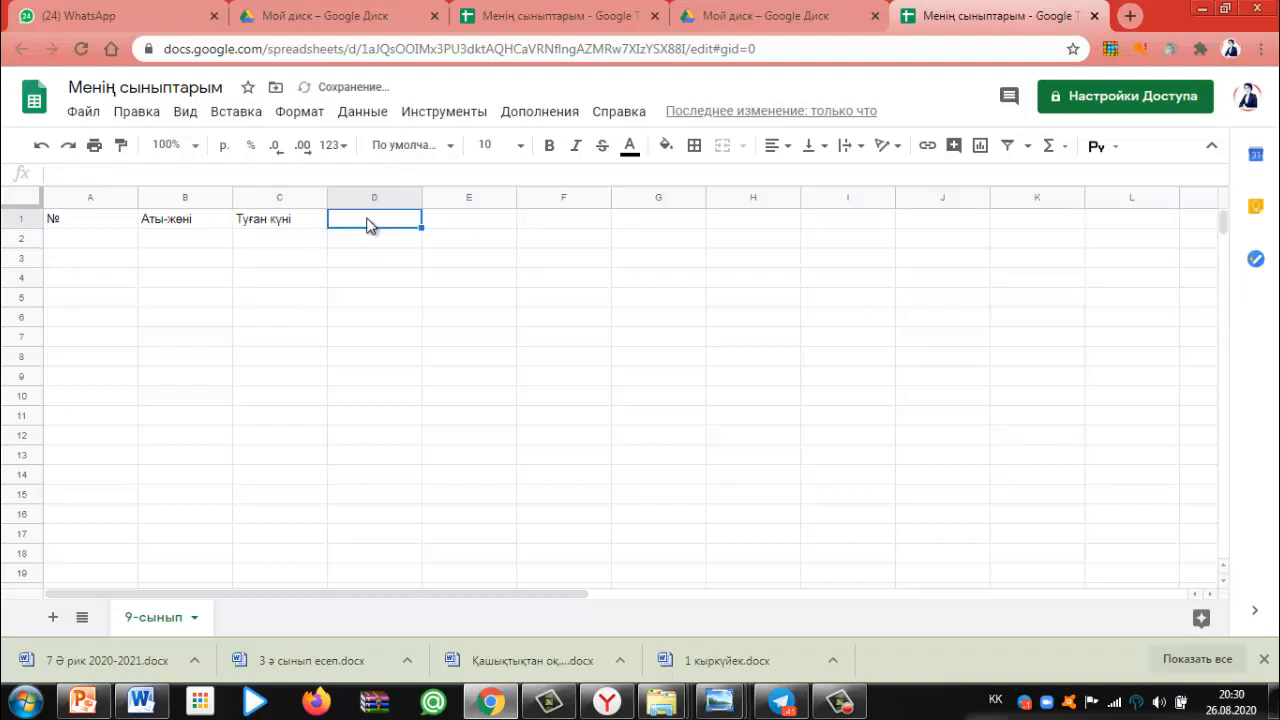
Enter the headings Мекен жайы, тел номері and Эл почтасы in D1:F1
{"action": "type", "text": "М"}
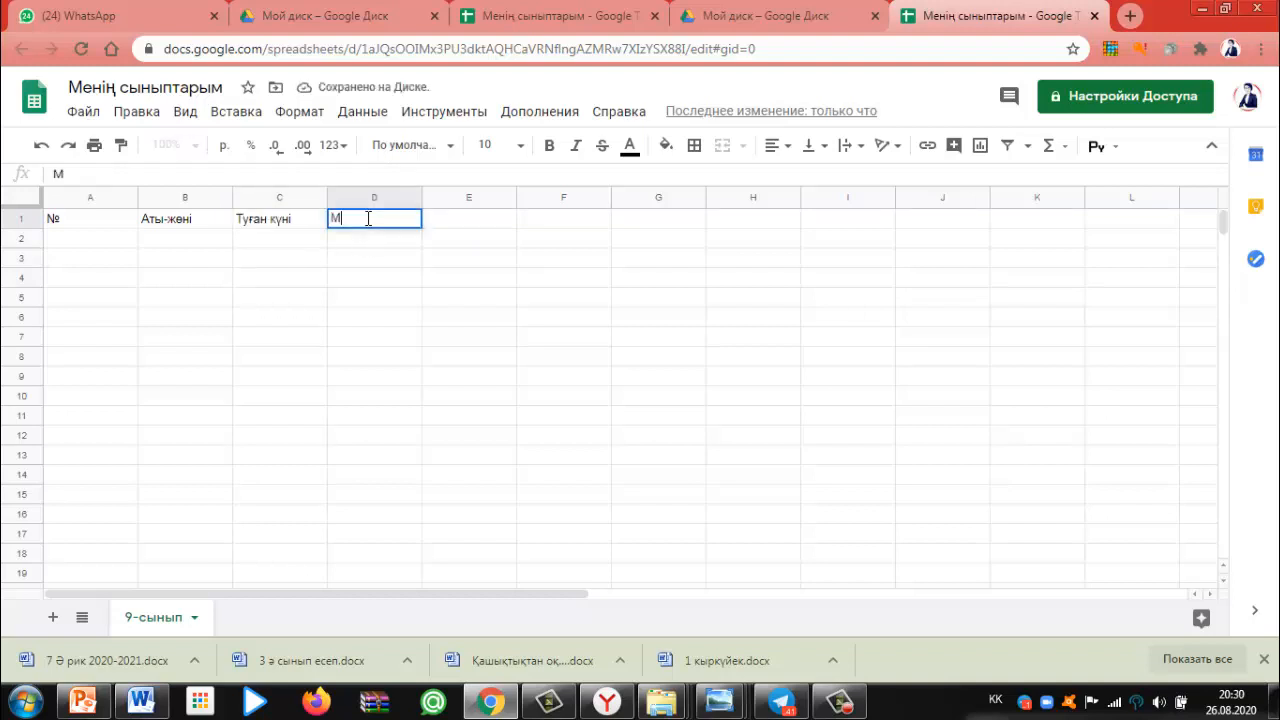
{"action": "type", "text": "екен жай"}
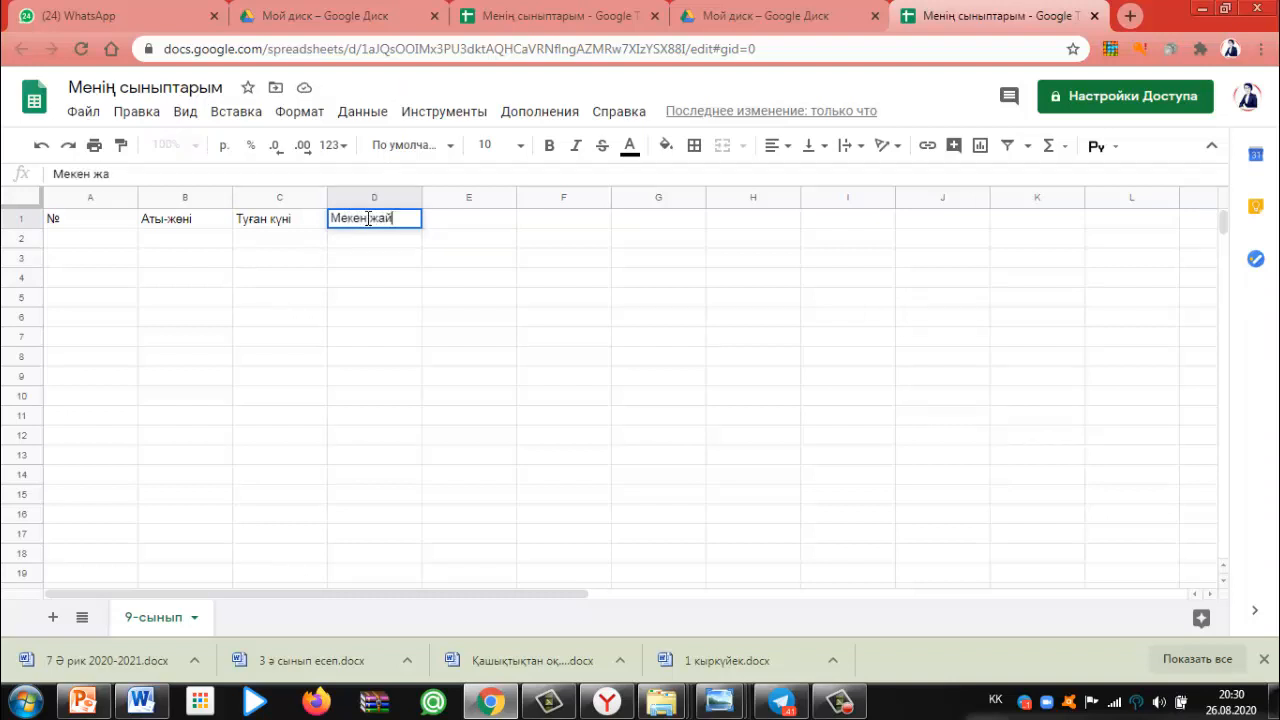
{"action": "type", "text": "ы"}
{"action": "left_click", "coordinate": [452, 222]}
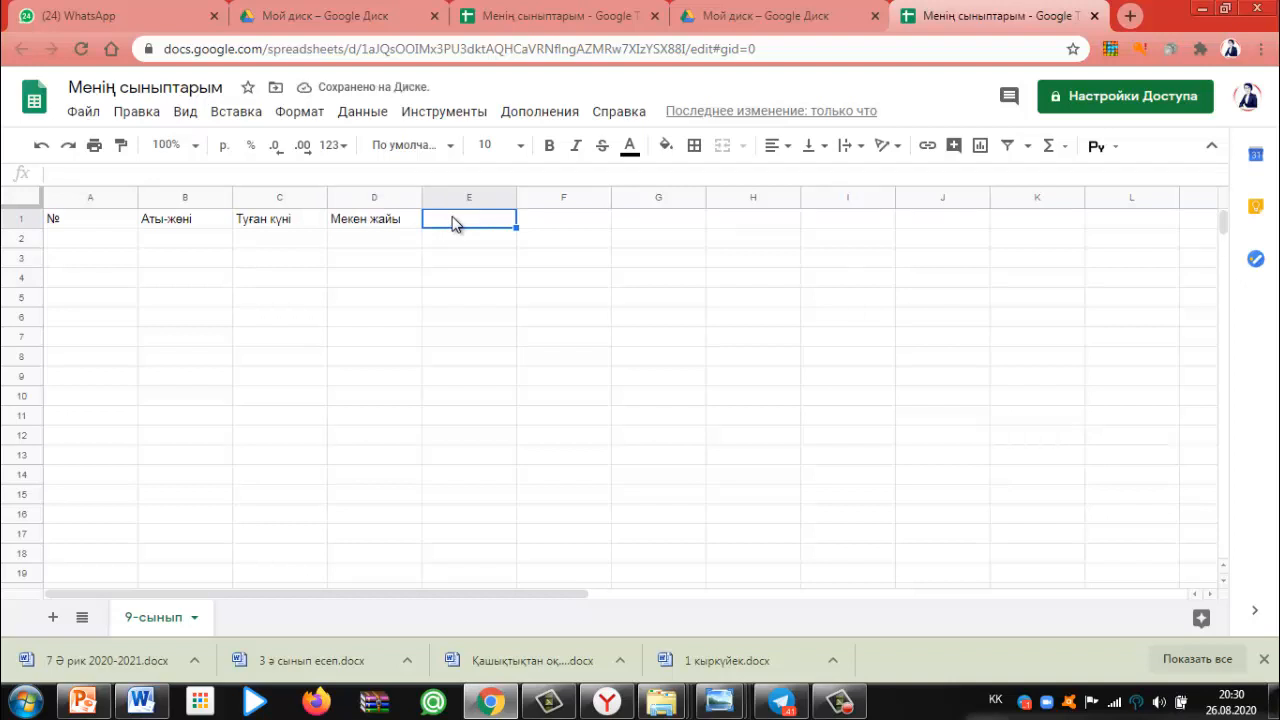
{"action": "type", "text": "теле"}
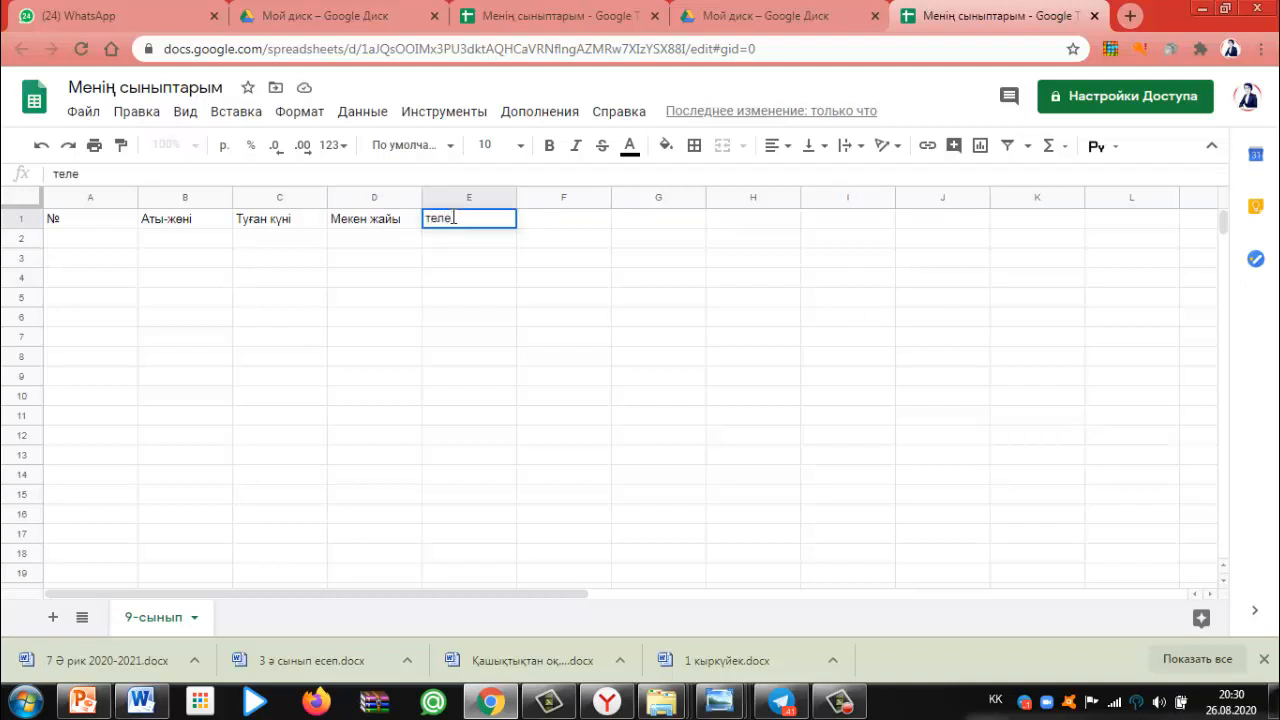
{"action": "key", "text": "BackSpace"}
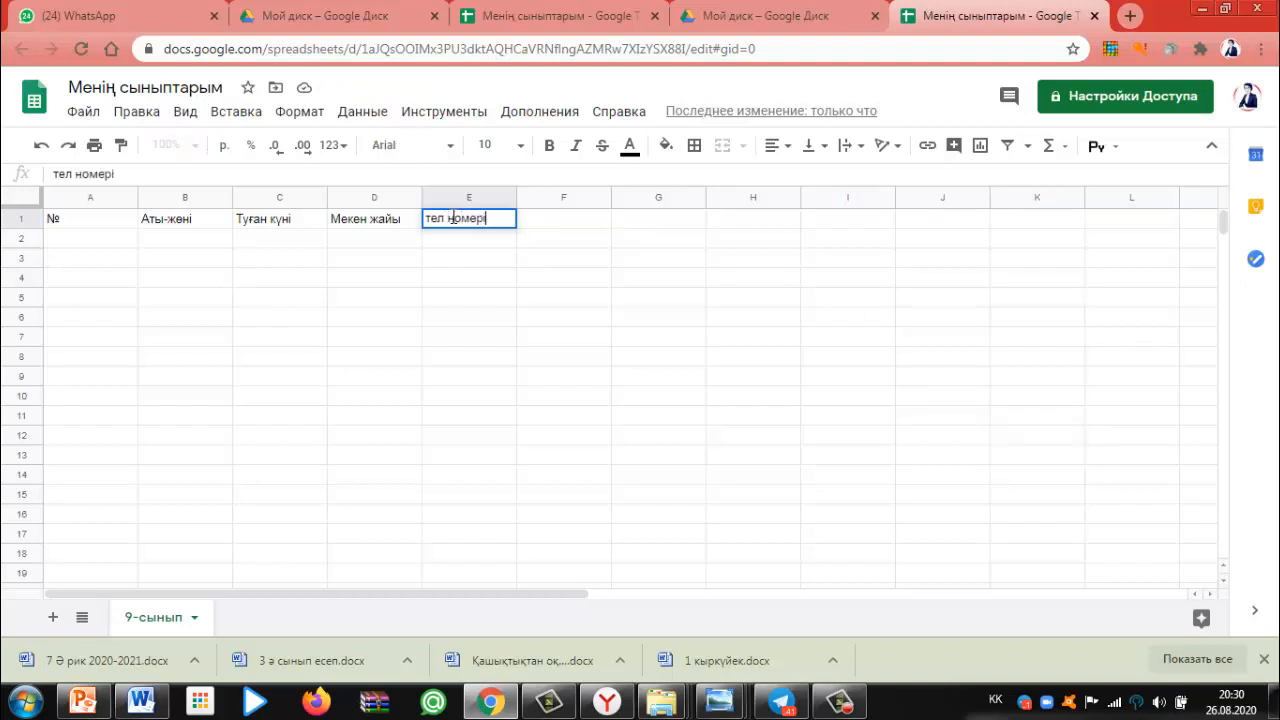
{"action": "left_click", "coordinate": [548, 222]}
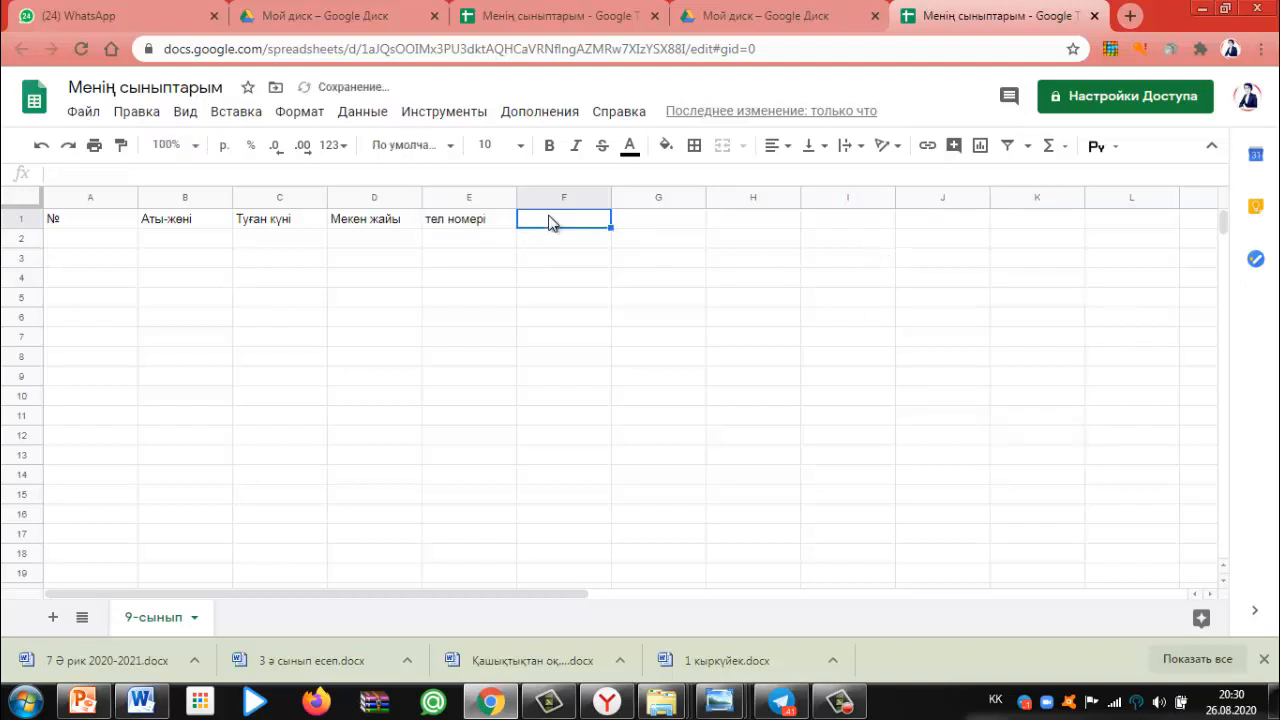
{"action": "type", "text": "Эл почтасы"}
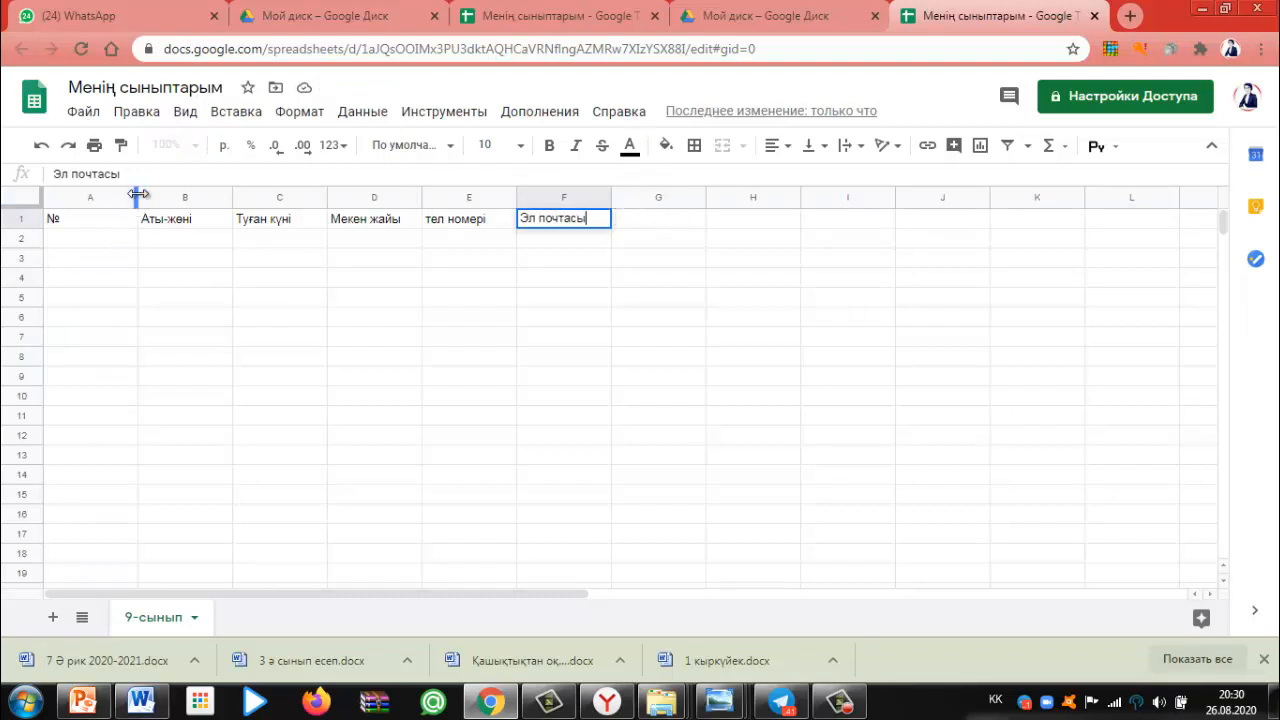
Narrow column A and widen columns B, C, E and F so headings fit
{"action": "left_click_drag", "start_coordinate": [138, 194], "coordinate": [85, 194]}
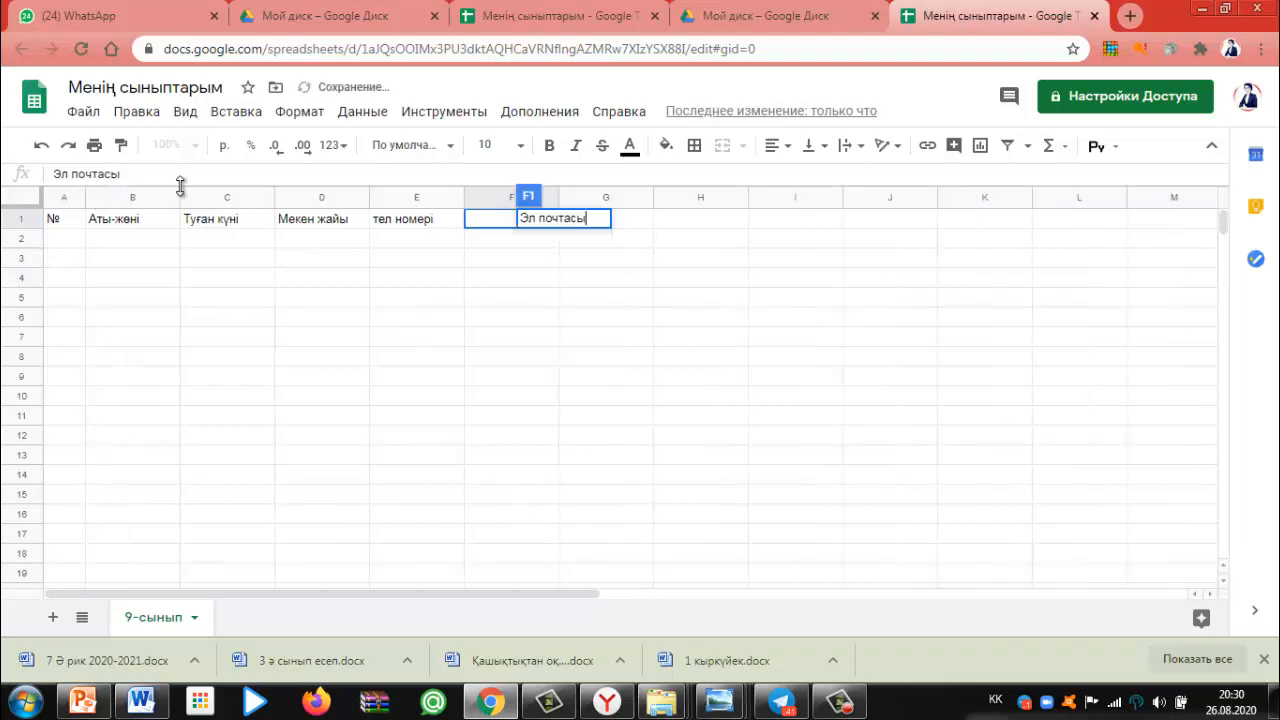
{"action": "left_click_drag", "start_coordinate": [180, 190], "coordinate": [226, 191]}
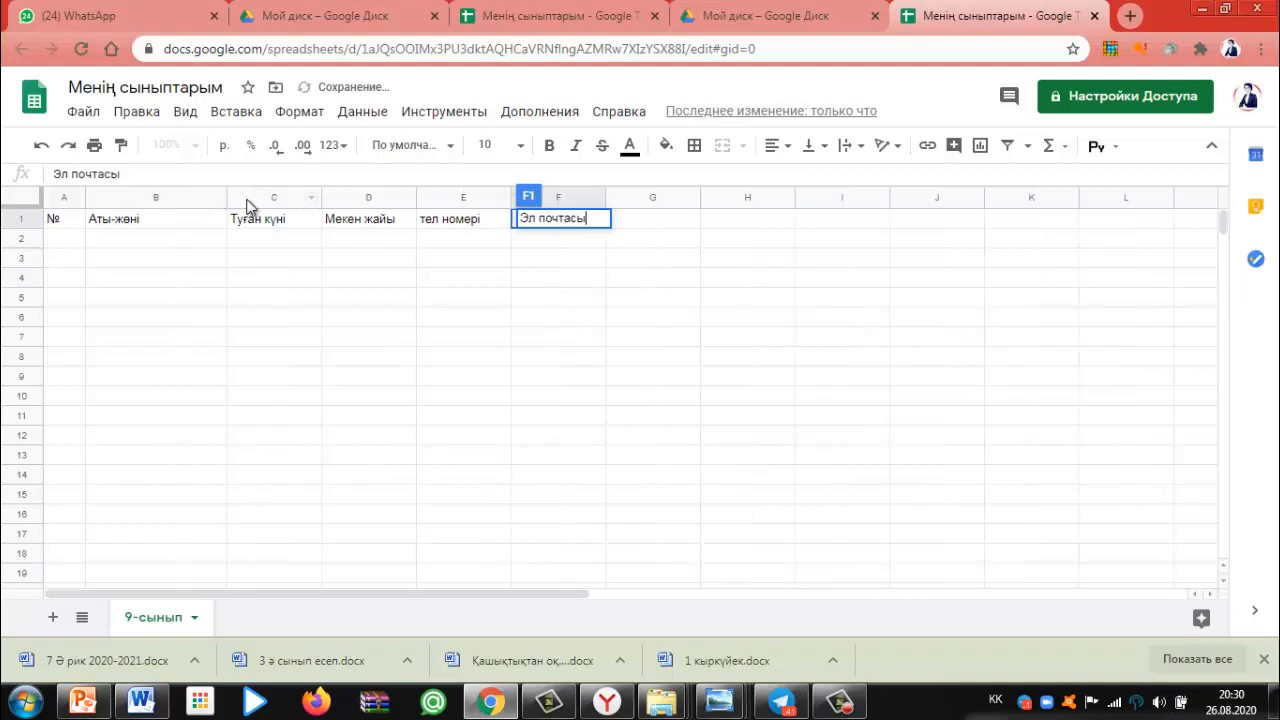
{"action": "left_click_drag", "start_coordinate": [226, 190], "coordinate": [252, 190]}
{"action": "left_click_drag", "start_coordinate": [345, 195], "coordinate": [350, 195]}
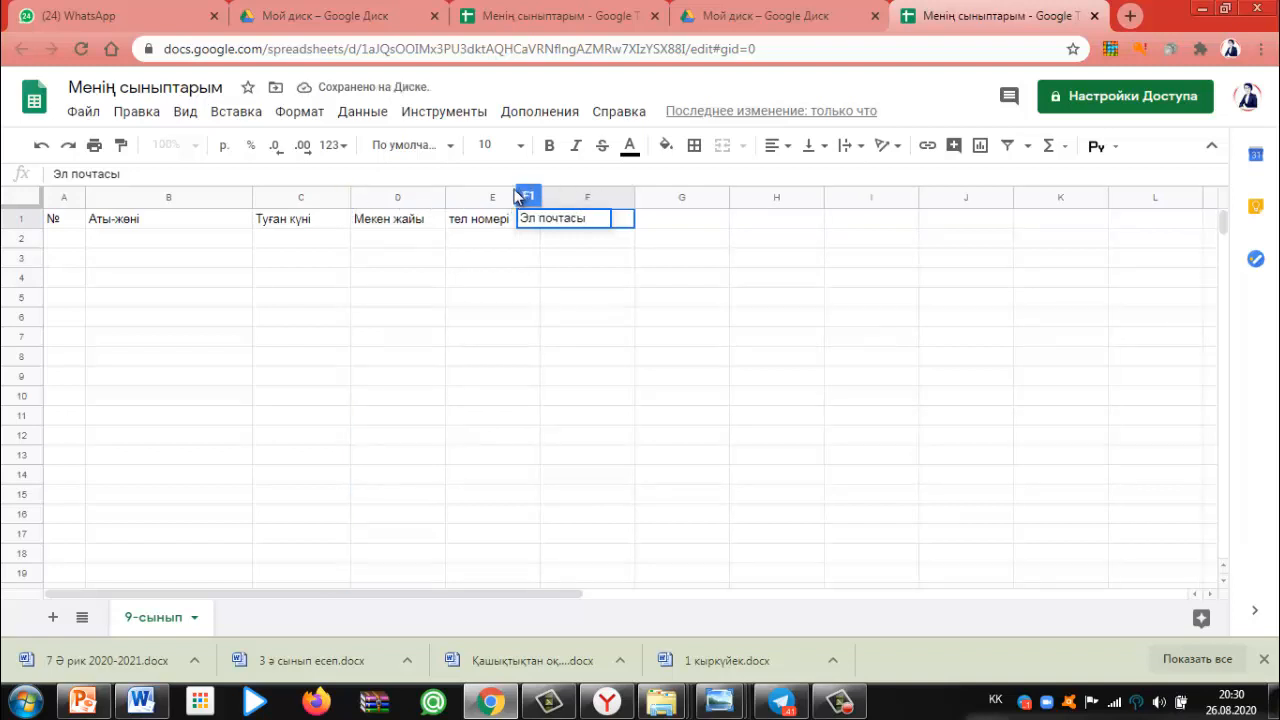
{"action": "left_click", "coordinate": [524, 196]}
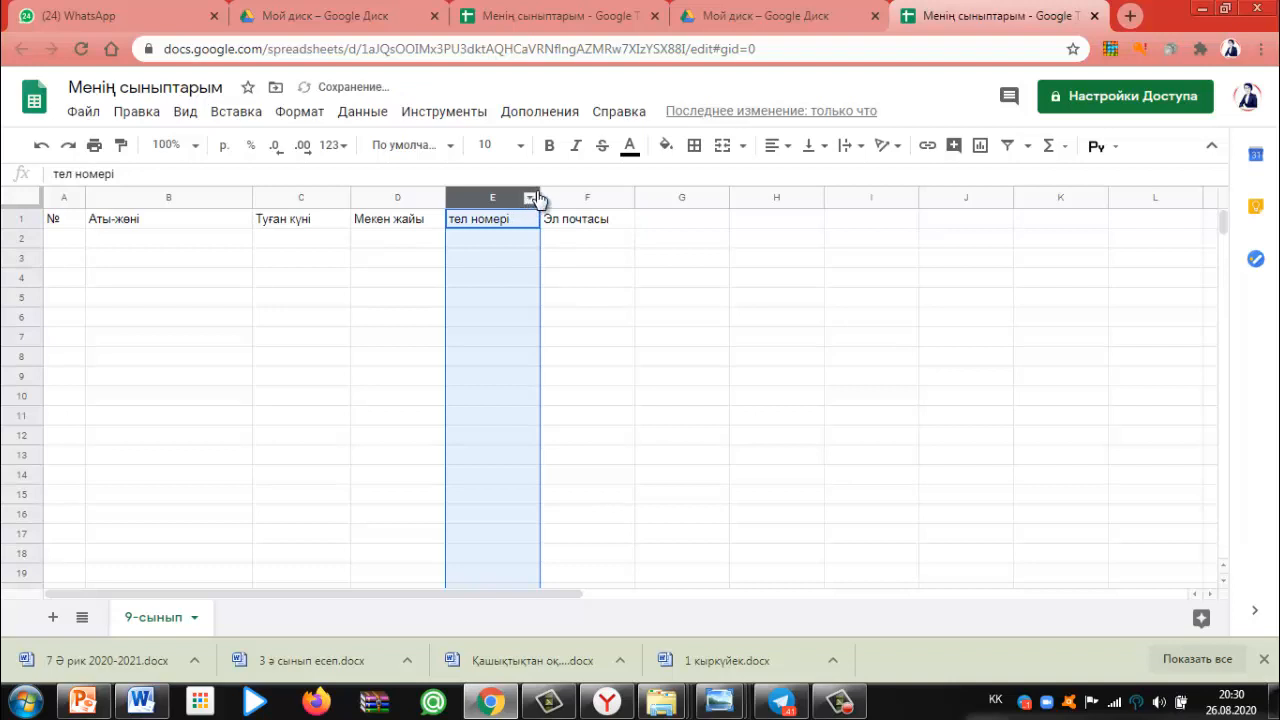
{"action": "left_click_drag", "start_coordinate": [541, 191], "coordinate": [557, 188]}
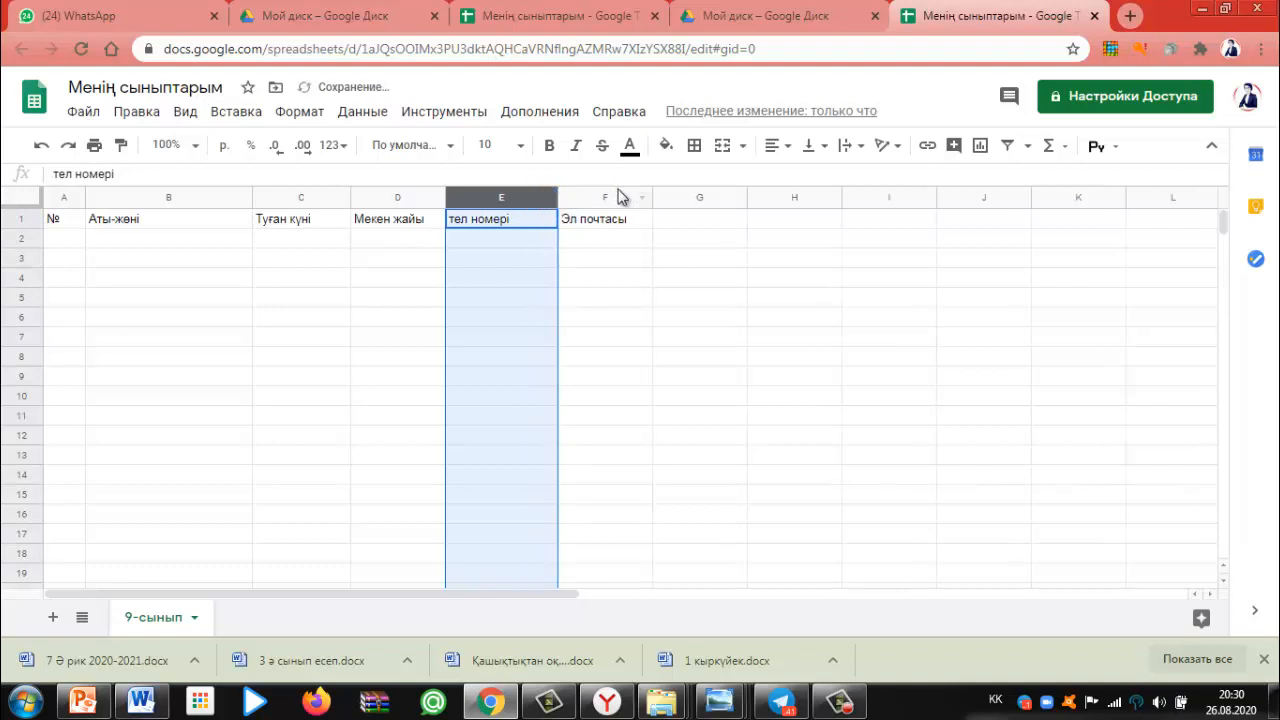
{"action": "left_click_drag", "start_coordinate": [634, 194], "coordinate": [697, 195]}
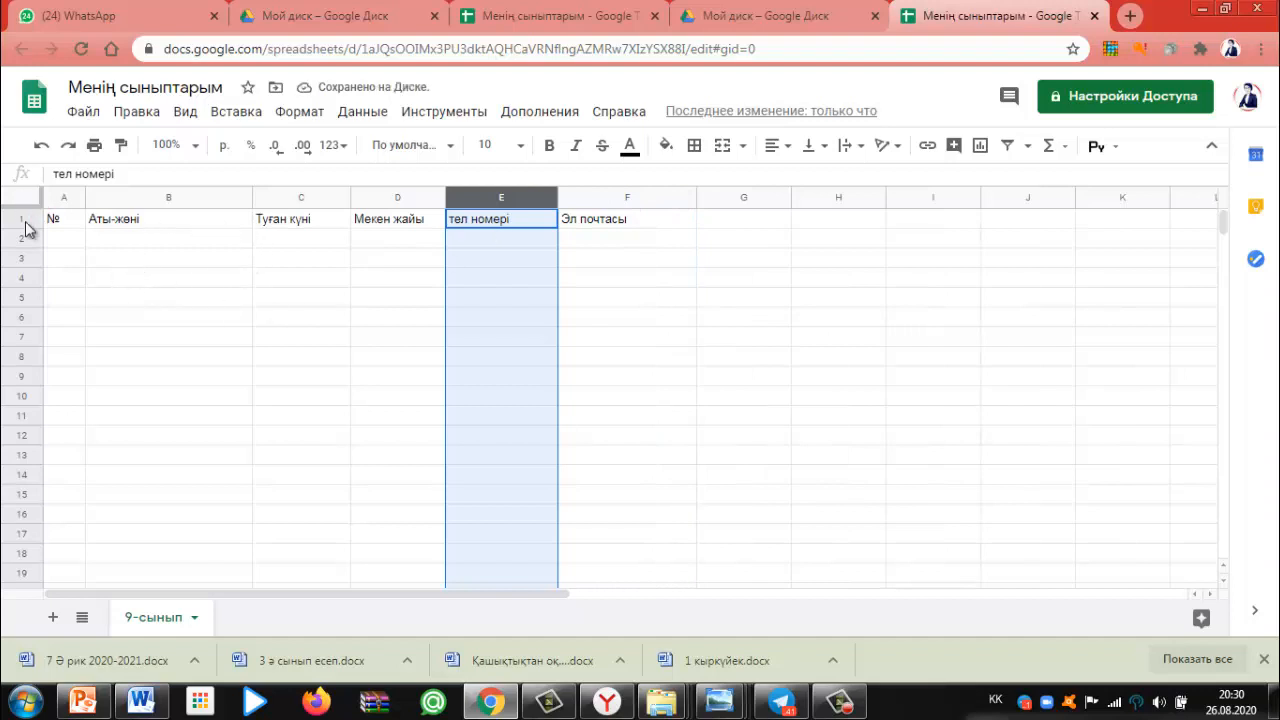
{"action": "left_click_drag", "start_coordinate": [52, 197], "coordinate": [640, 411]}
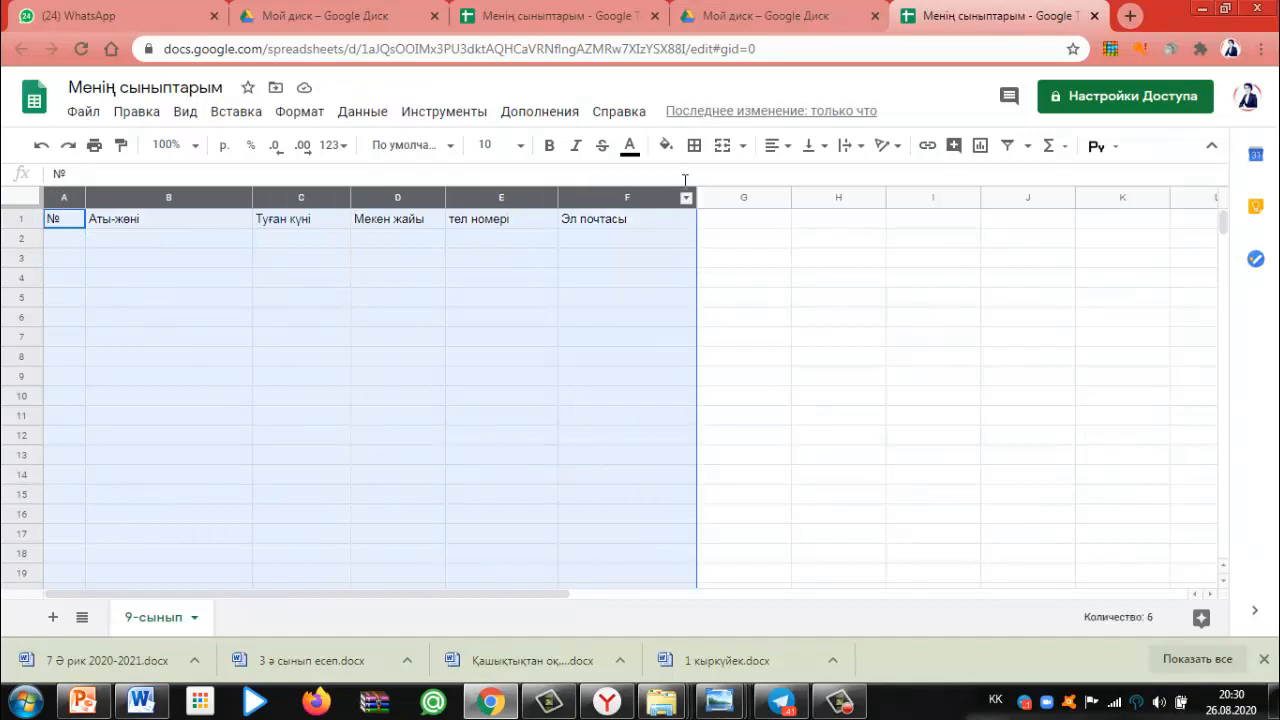
Apply All borders to the selected table in columns A–F
{"action": "left_click", "coordinate": [694, 147]}
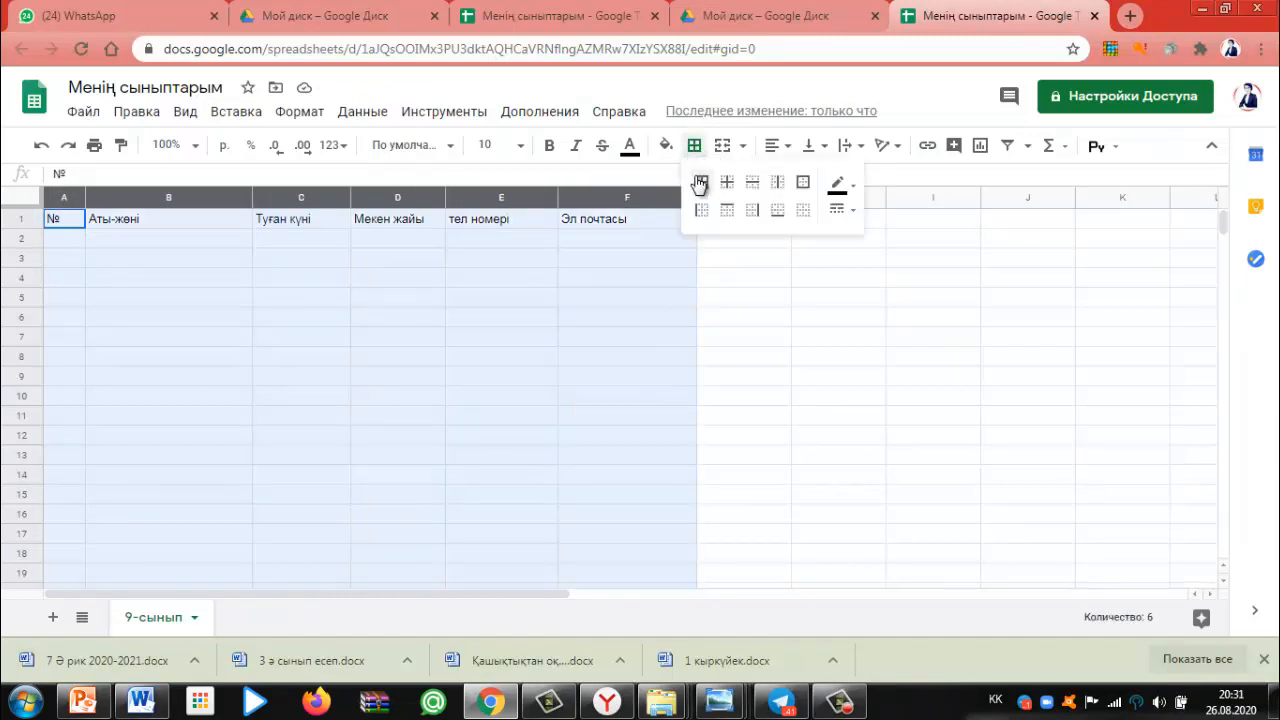
{"action": "left_click", "coordinate": [702, 199]}
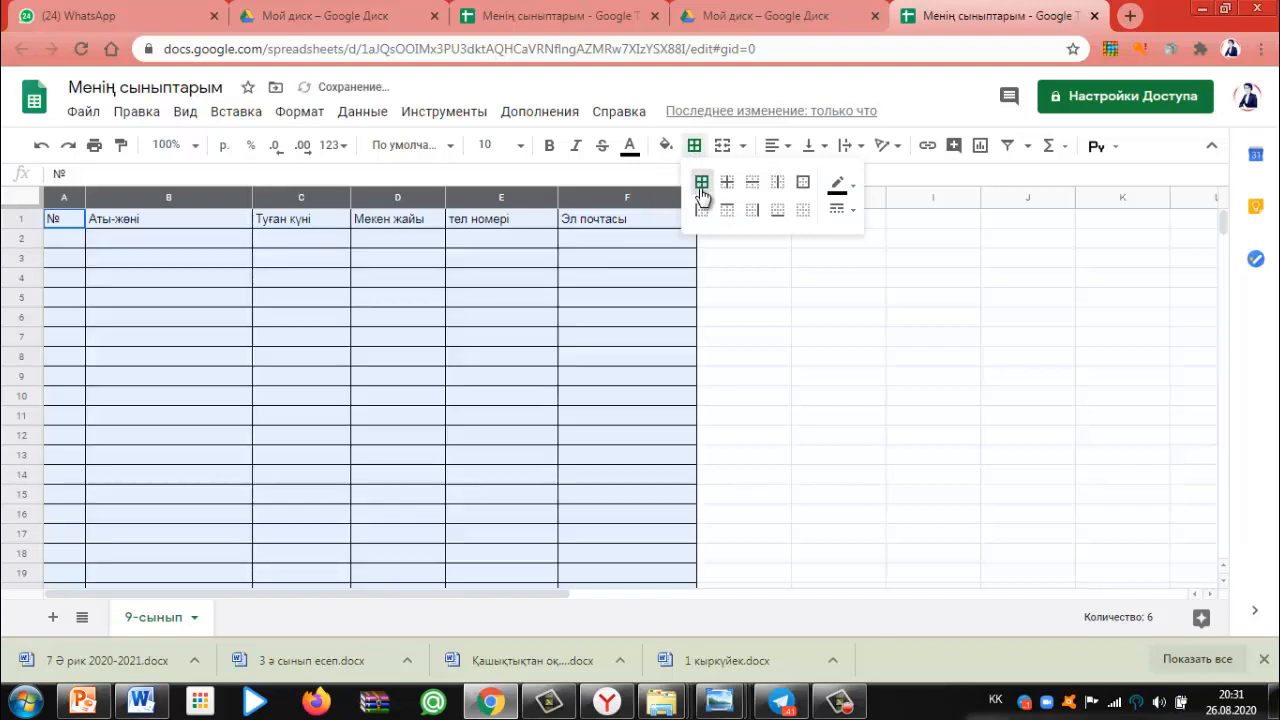
{"action": "left_click", "coordinate": [152, 362]}
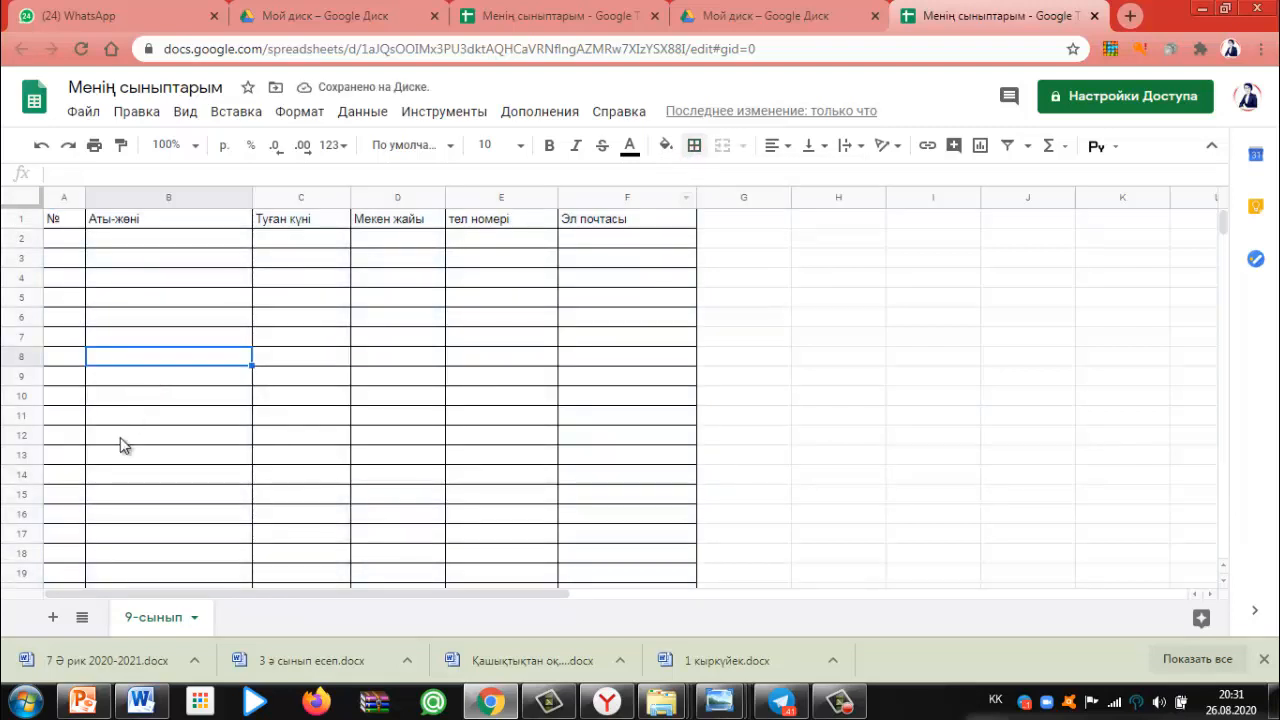
Number cells A2:A6 from 1 to 5
{"action": "left_click", "coordinate": [62, 241]}
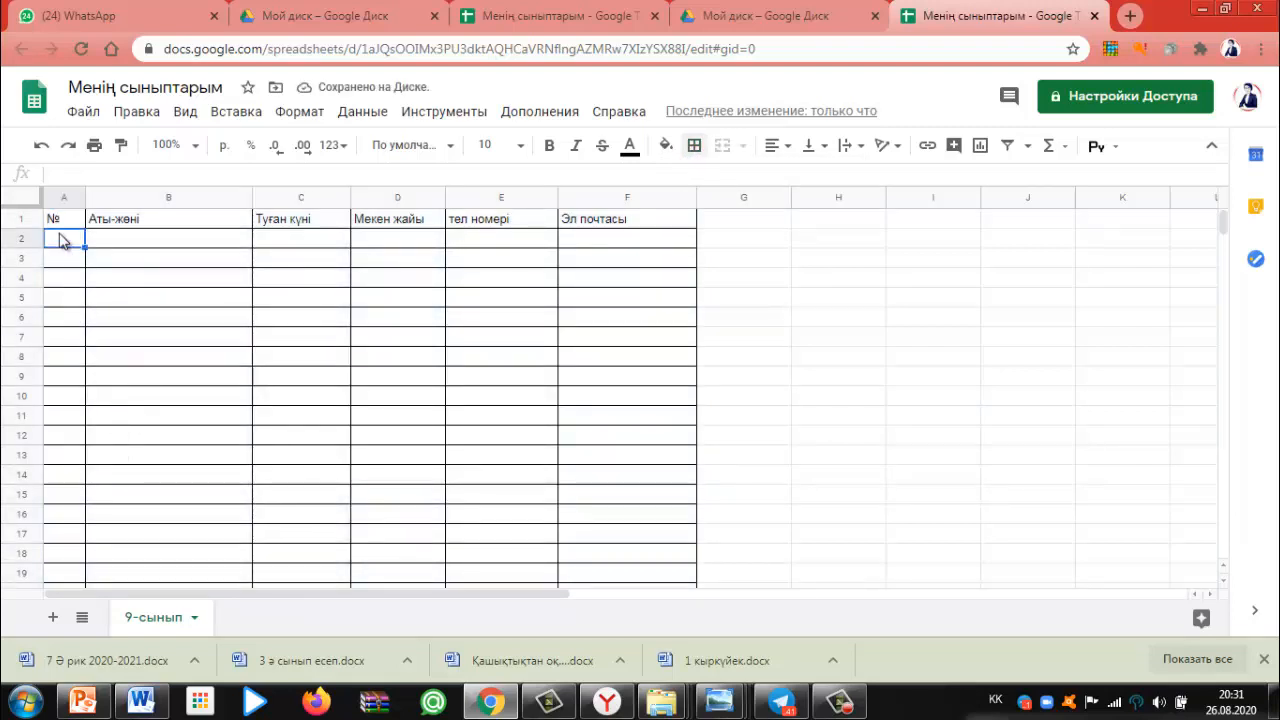
{"action": "type", "text": "1"}
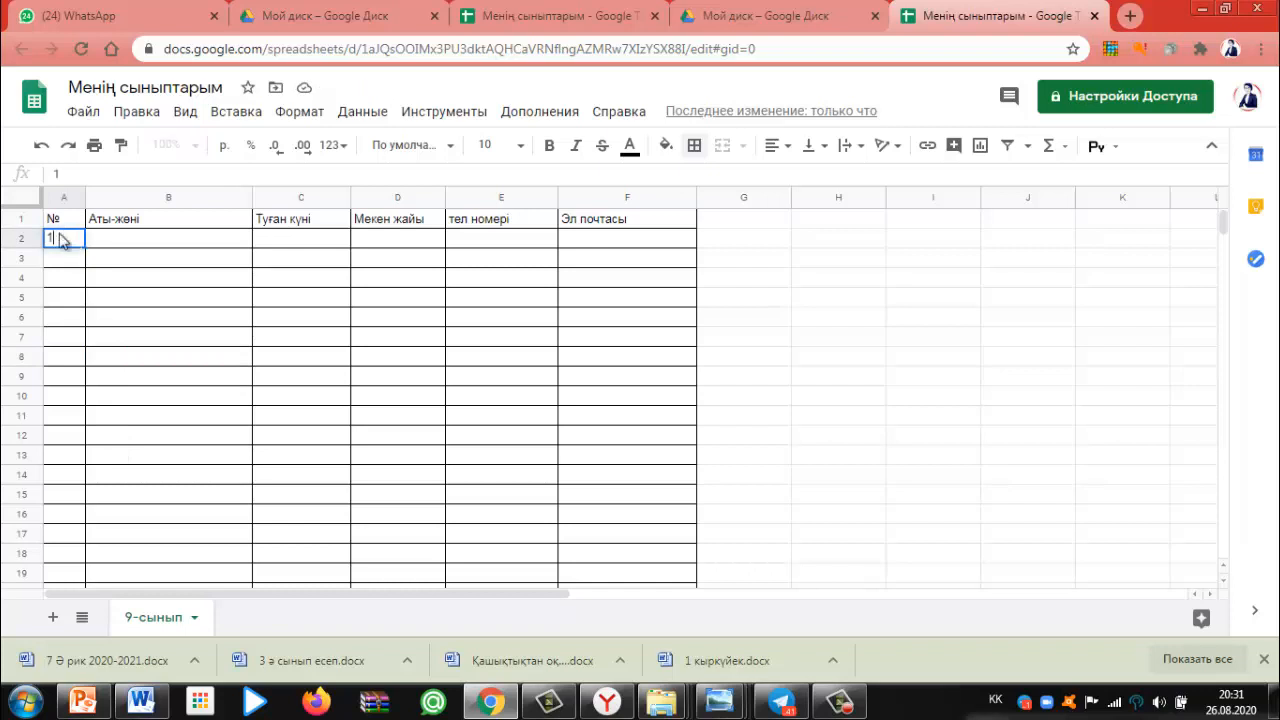
{"action": "key", "text": "Return"}
{"action": "type", "text": "2"}
{"action": "key", "text": "Return"}
{"action": "type", "text": "3"}
{"action": "key", "text": "Return"}
{"action": "type", "text": "4"}
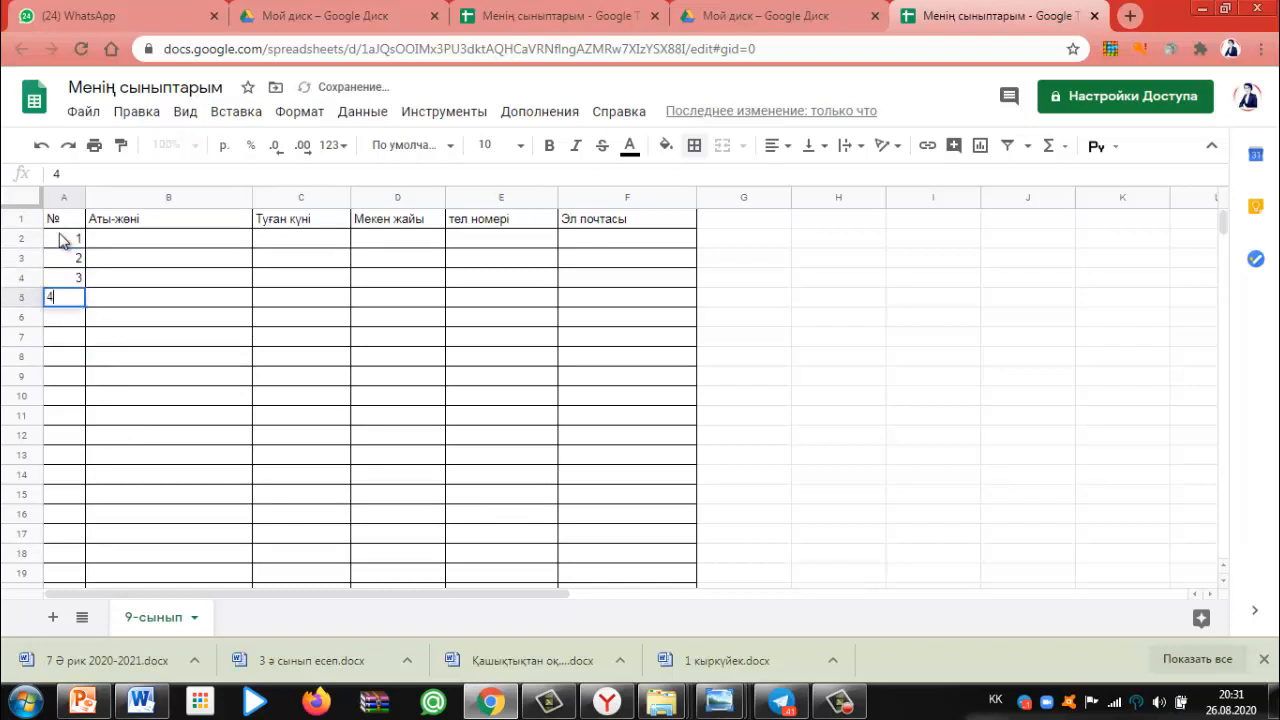
{"action": "key", "text": "Return"}
{"action": "type", "text": "5"}
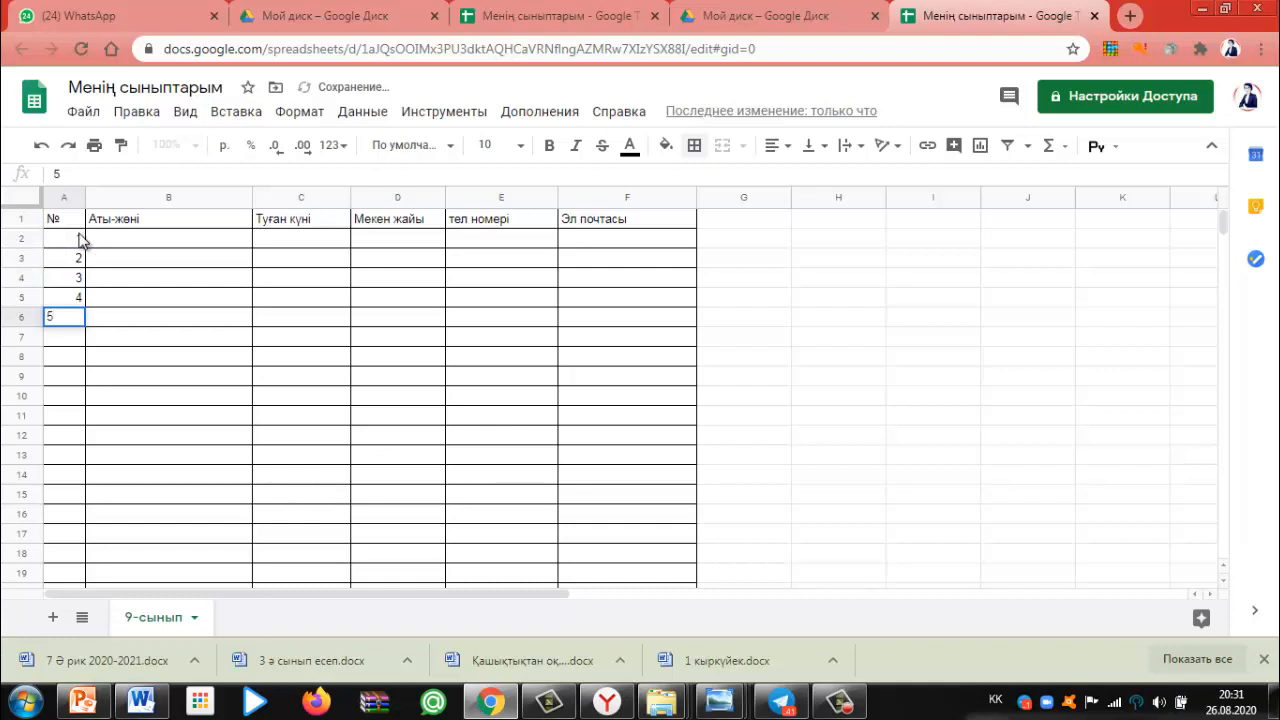
{"action": "left_click", "coordinate": [109, 238]}
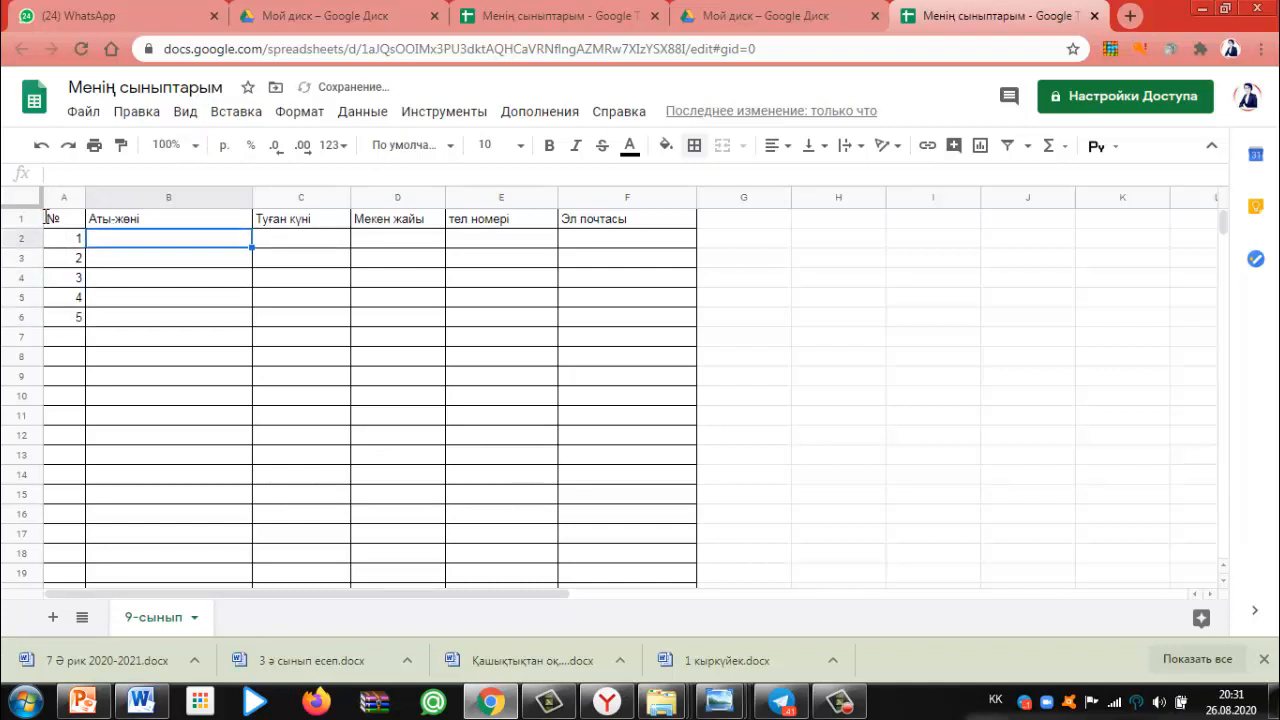
Make the A1:F1 headers centred, bold and font size 12
{"action": "left_click_drag", "start_coordinate": [53, 220], "coordinate": [614, 220]}
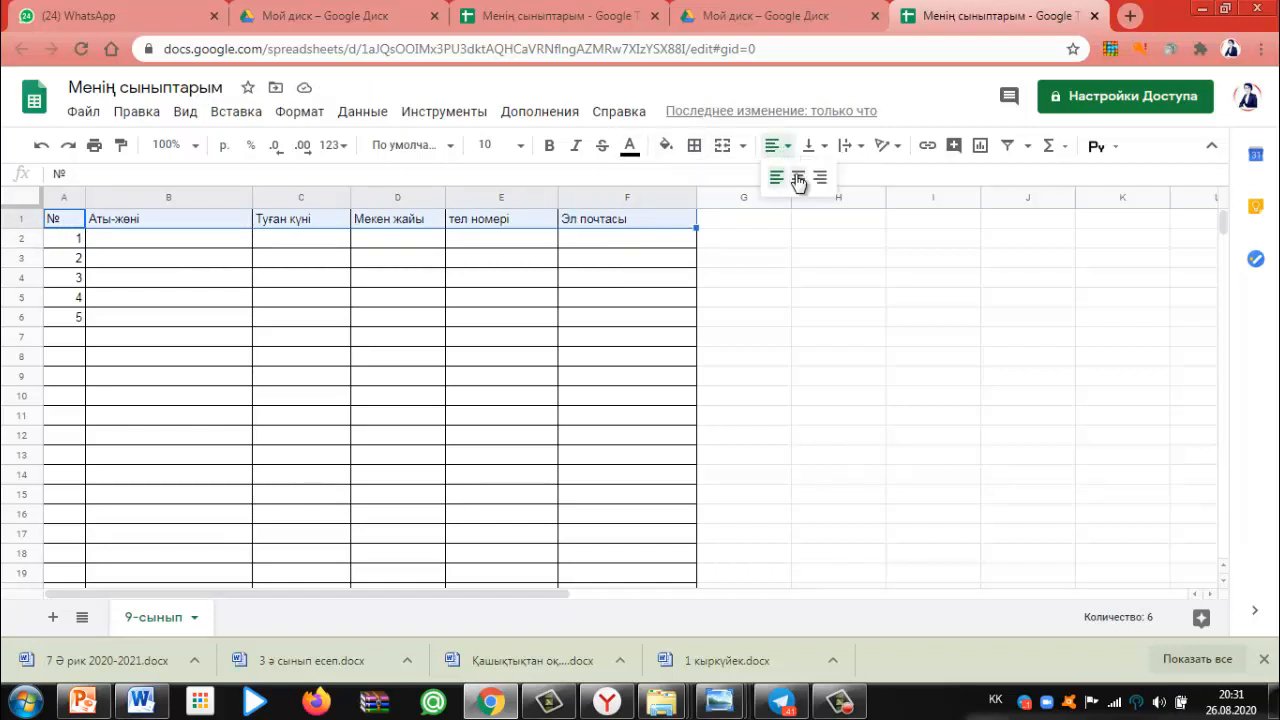
{"action": "left_click", "coordinate": [796, 177]}
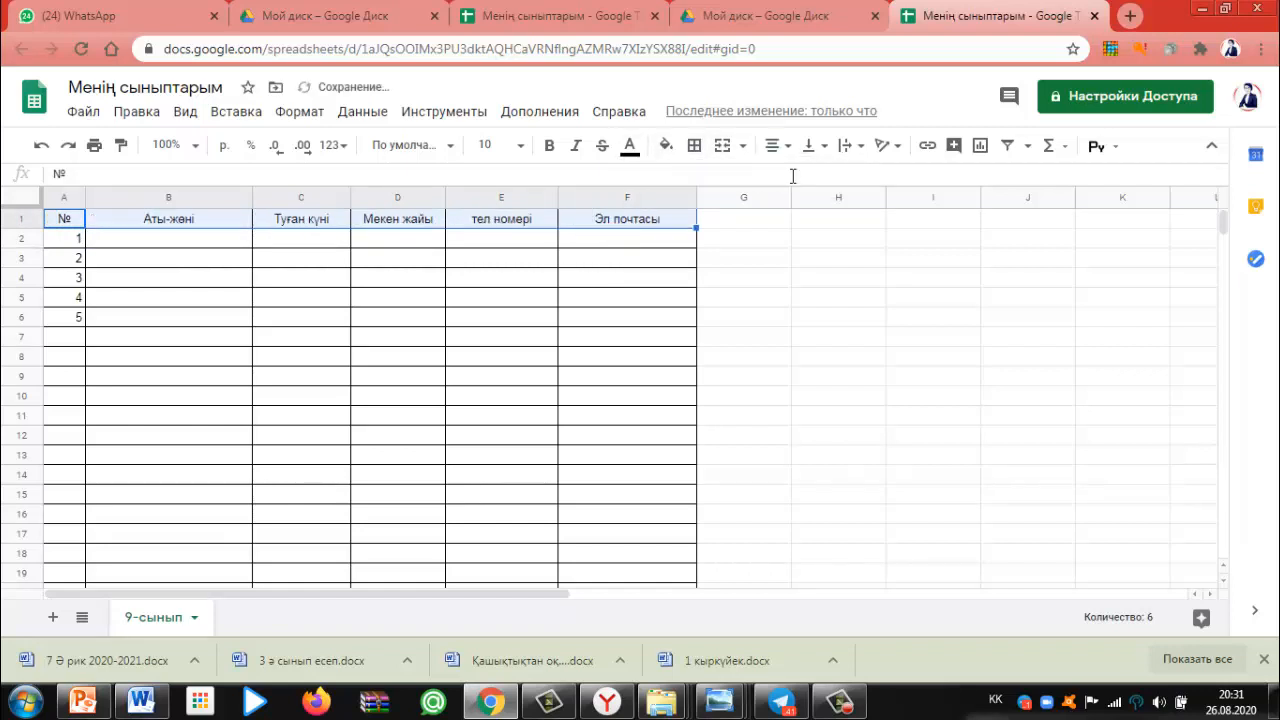
{"action": "left_click", "coordinate": [549, 147]}
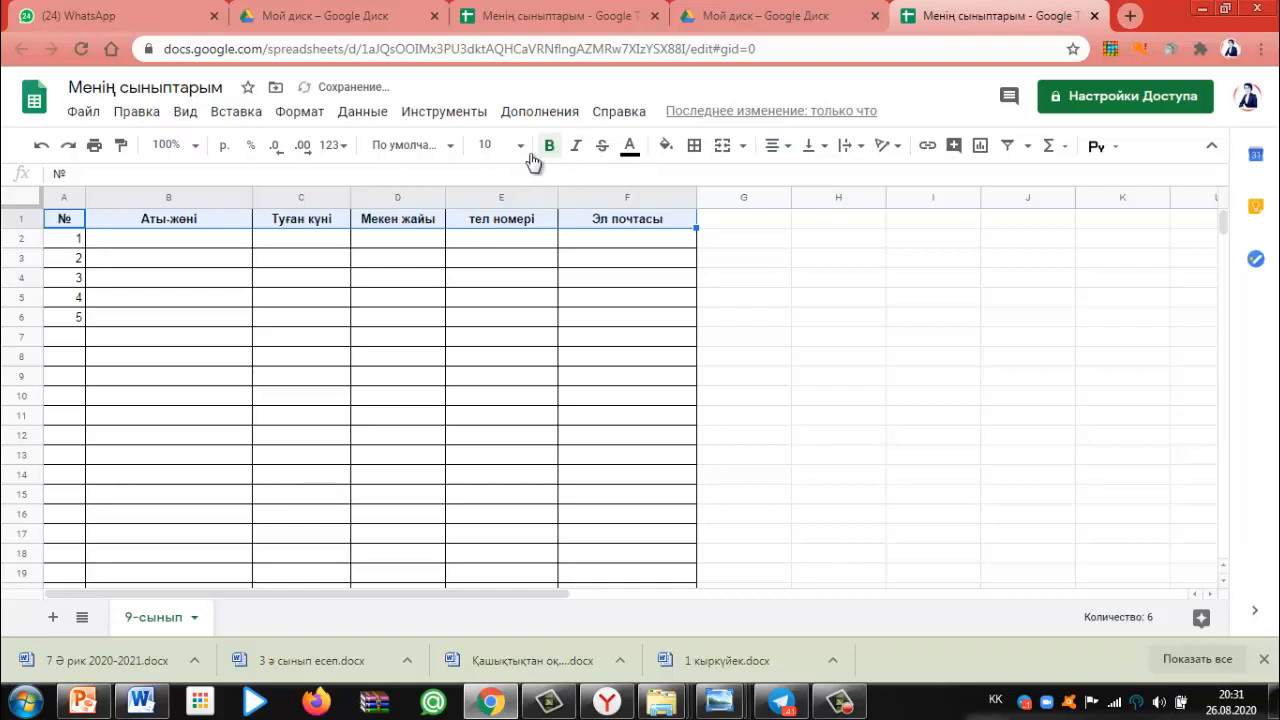
{"action": "left_click", "coordinate": [495, 145]}
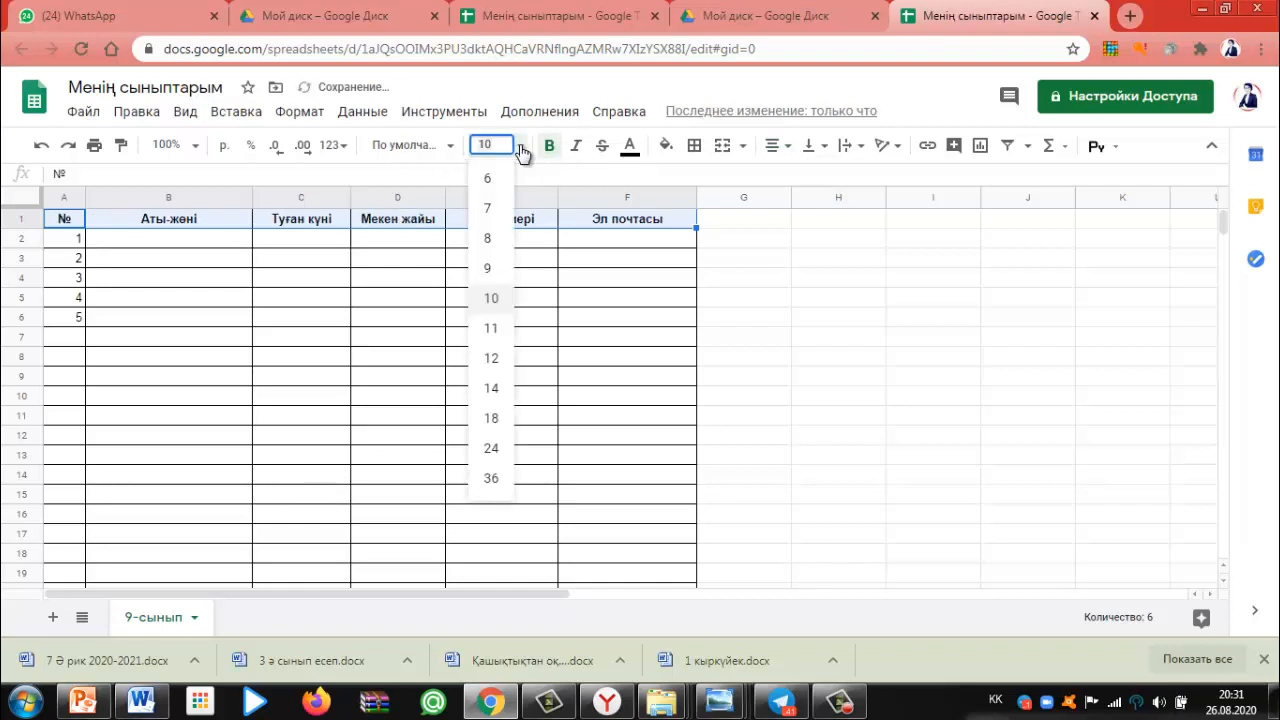
{"action": "left_click", "coordinate": [494, 360]}
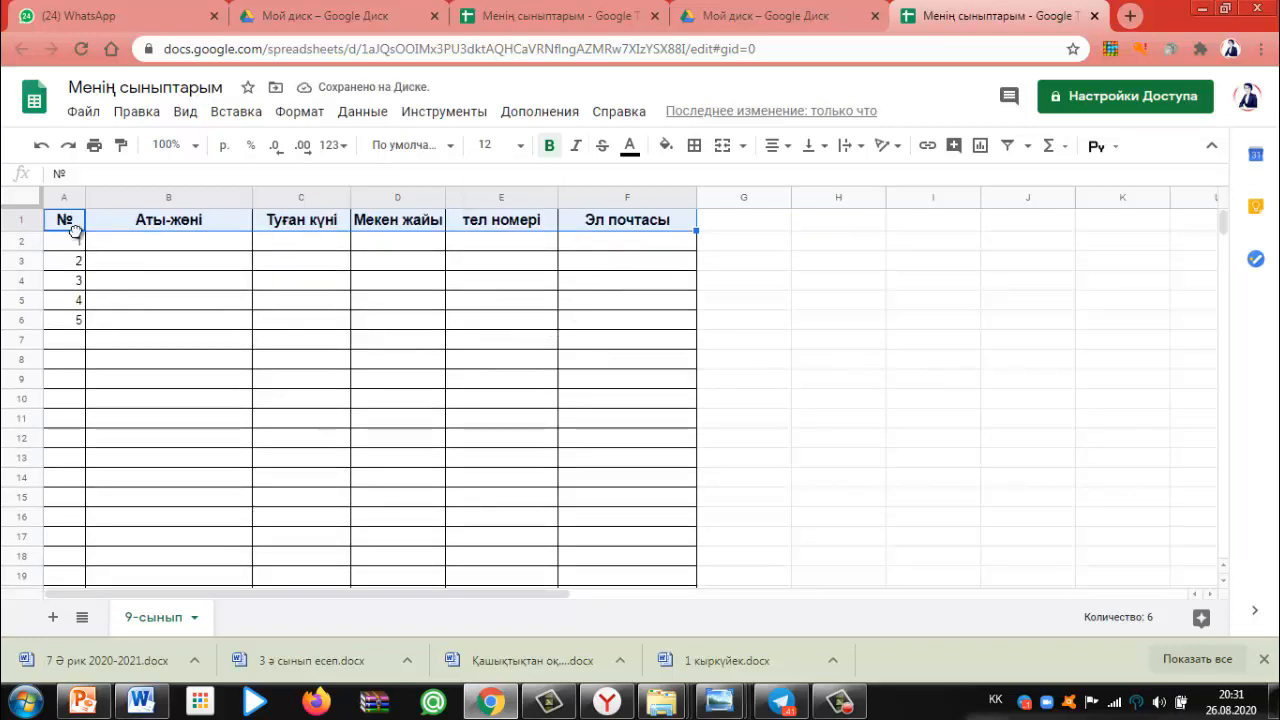
{"action": "key", "text": "ctrl+c"}
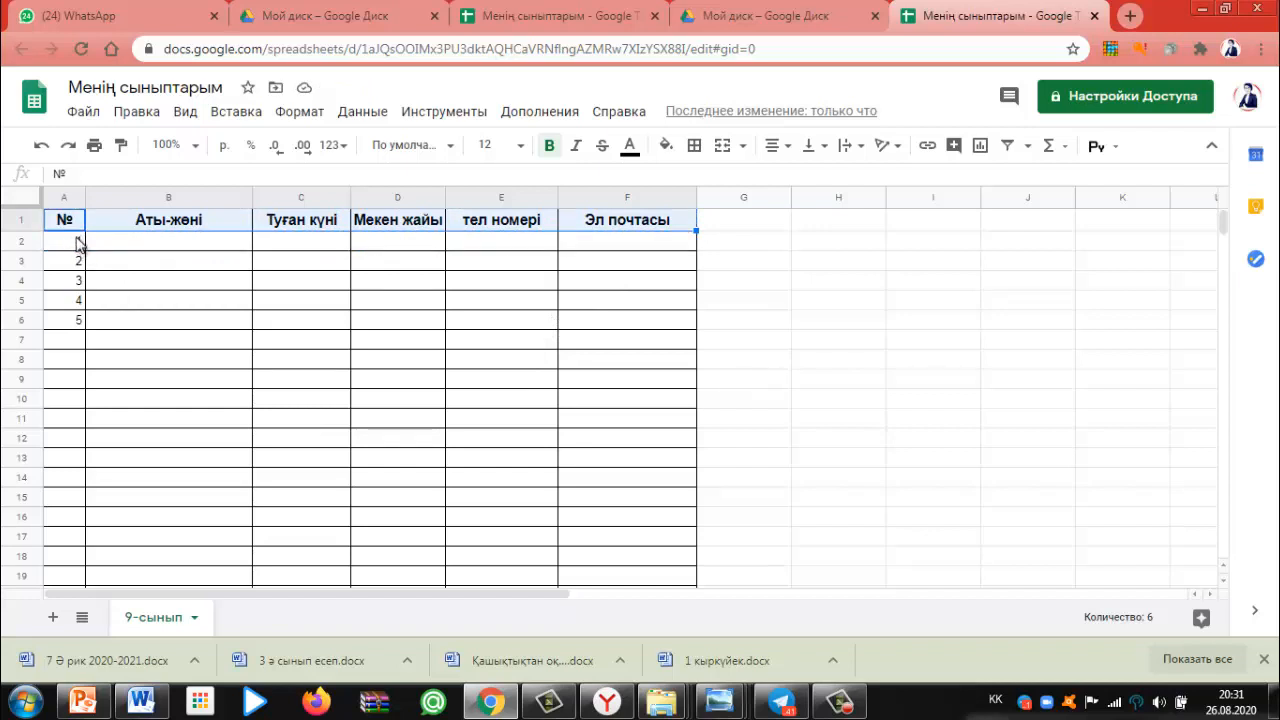
Make the numbers 1–5 in A2:A6 bold
{"action": "left_click_drag", "start_coordinate": [77, 243], "coordinate": [78, 320]}
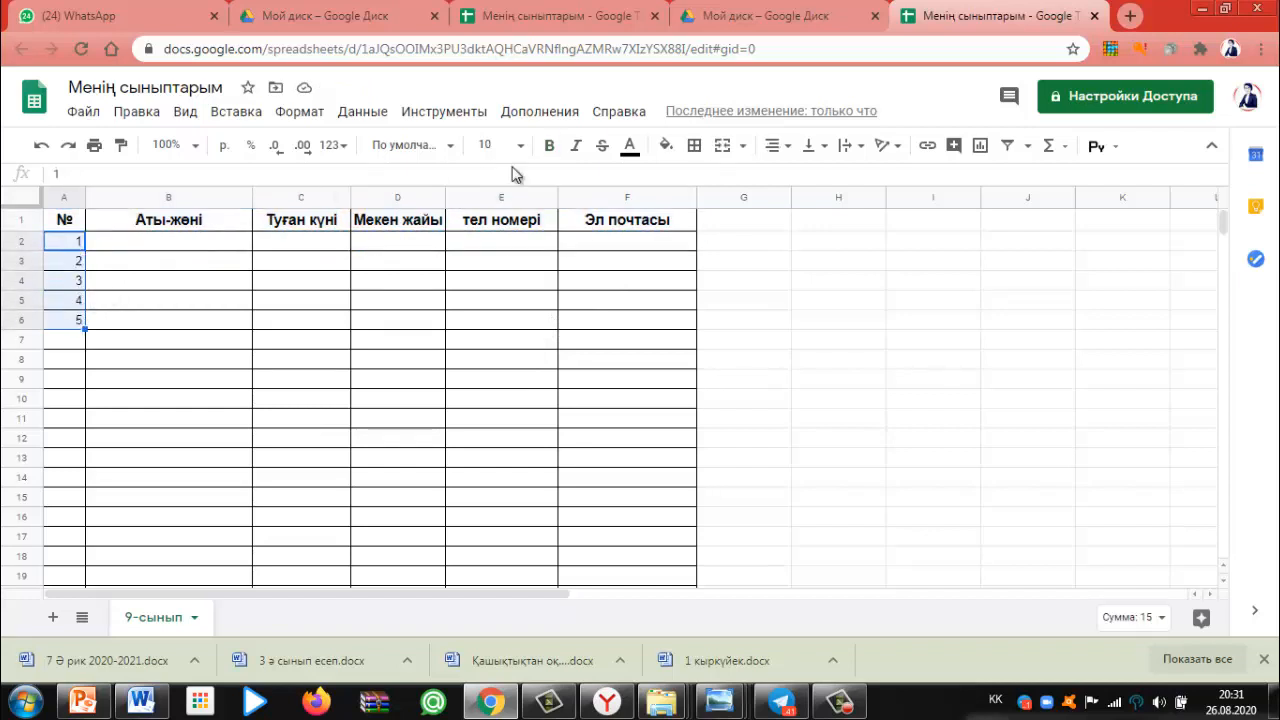
{"action": "left_click", "coordinate": [549, 146]}
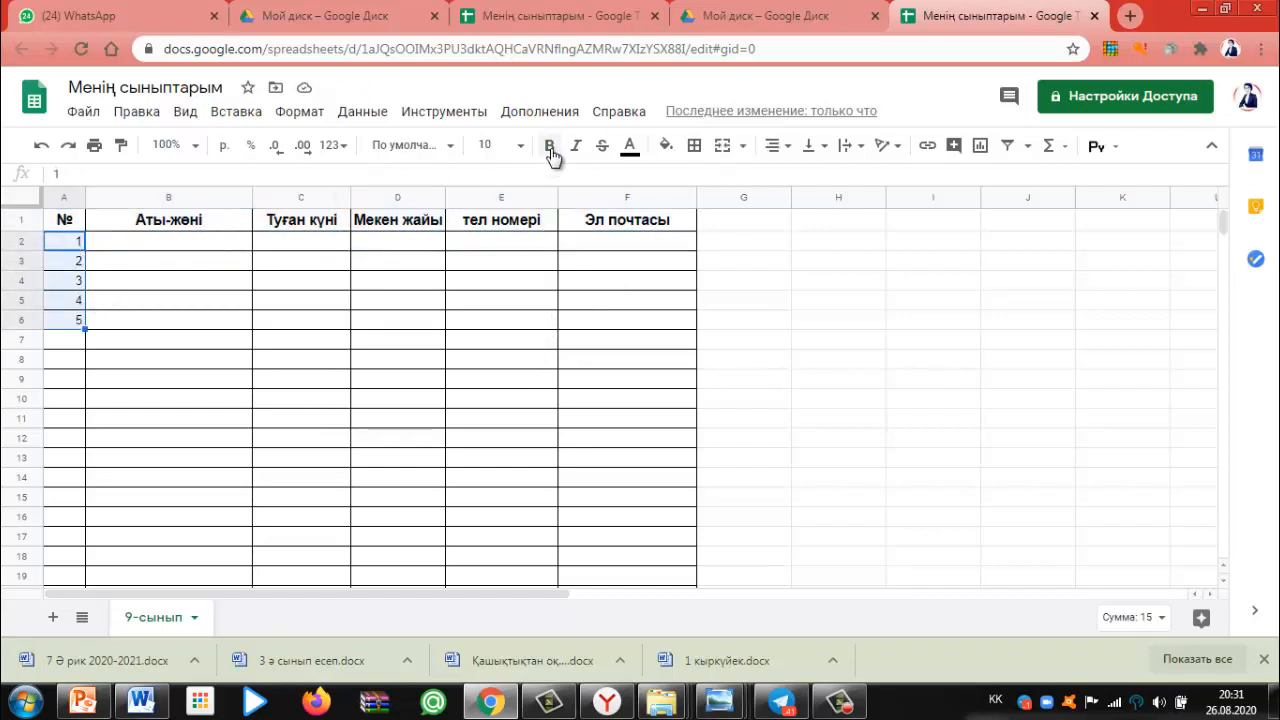
{"action": "left_click", "coordinate": [127, 241]}
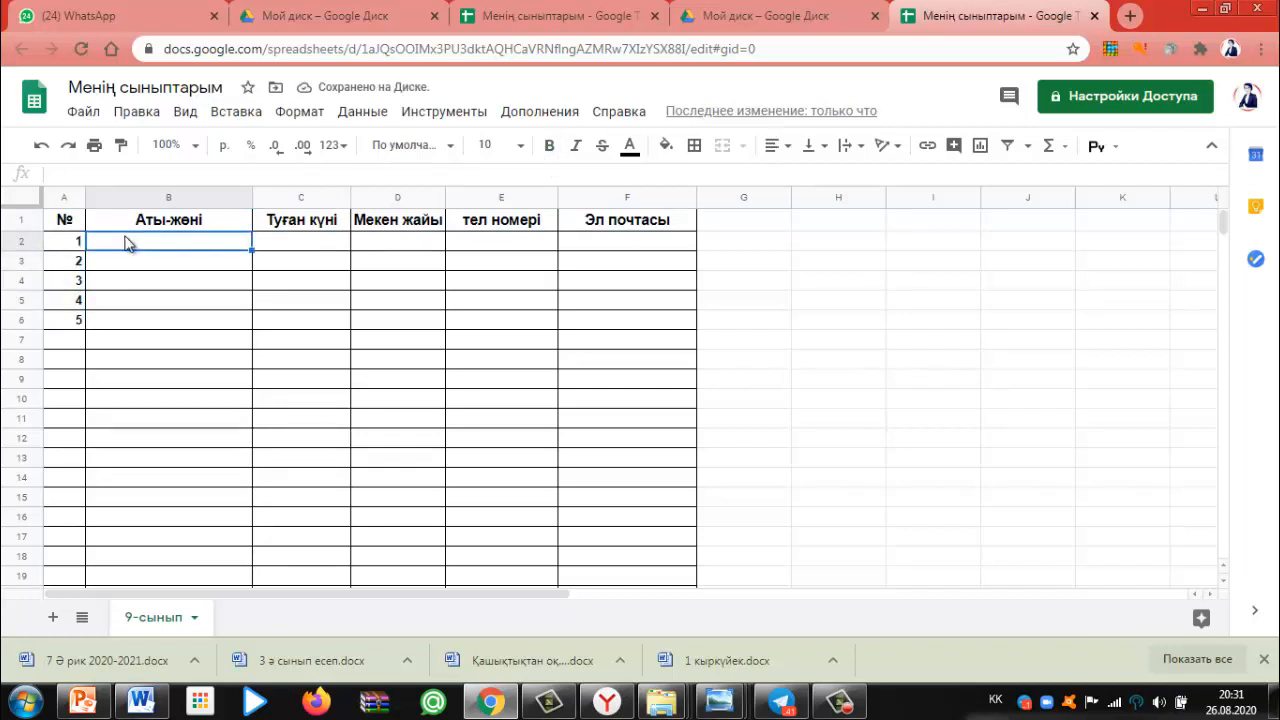
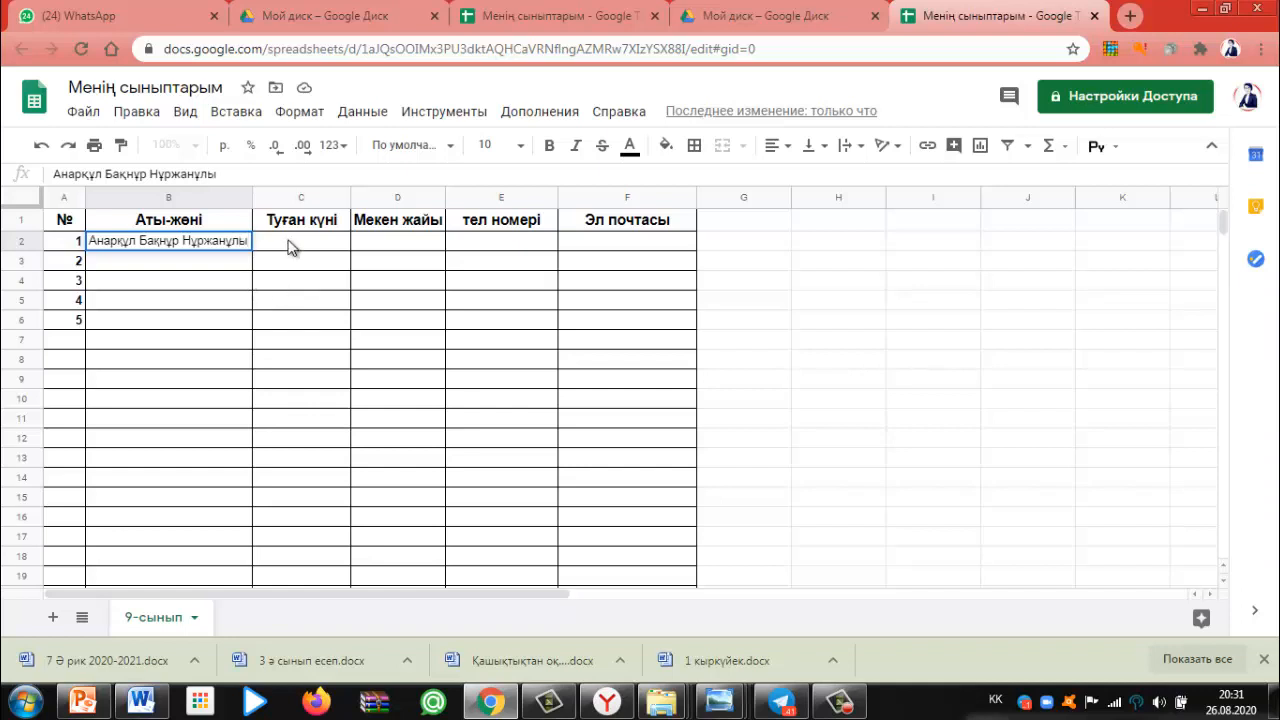
Enter the first student's full name, birth date and street address in B2:D2, widening column D
{"action": "left_click", "coordinate": [289, 246]}
{"action": "type", "text": "20.03."}
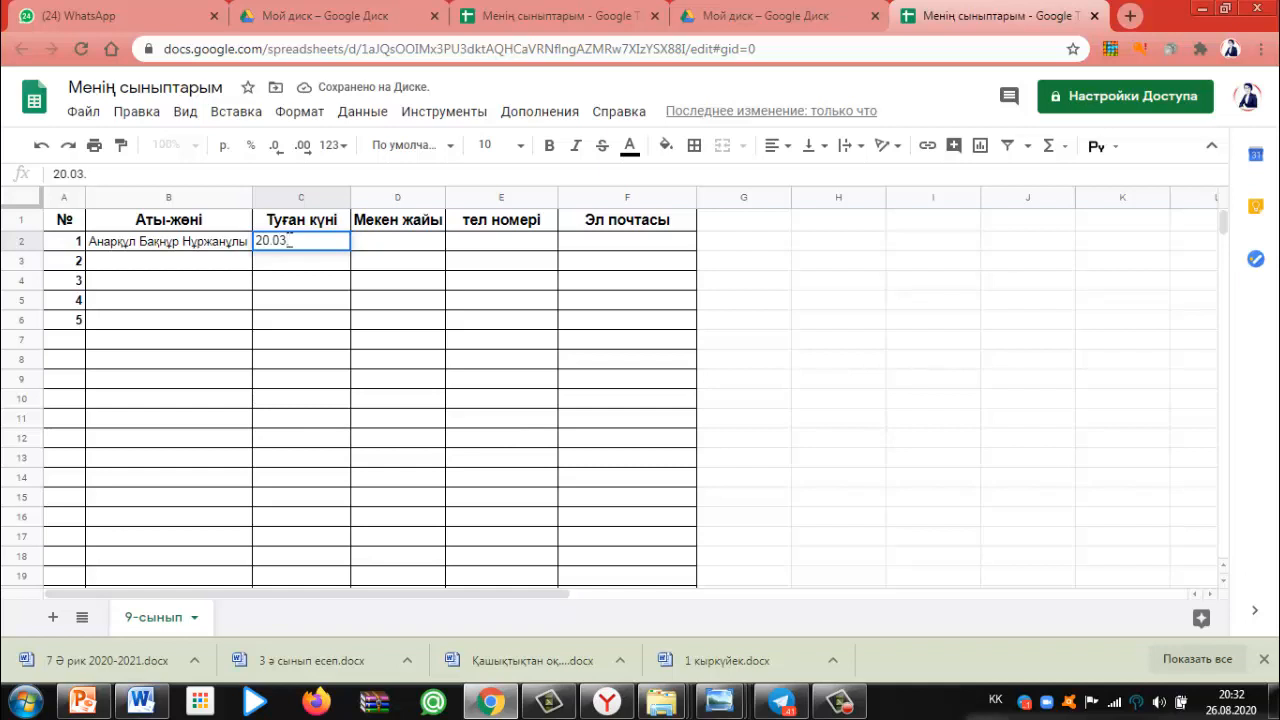
{"action": "type", "text": "2006"}
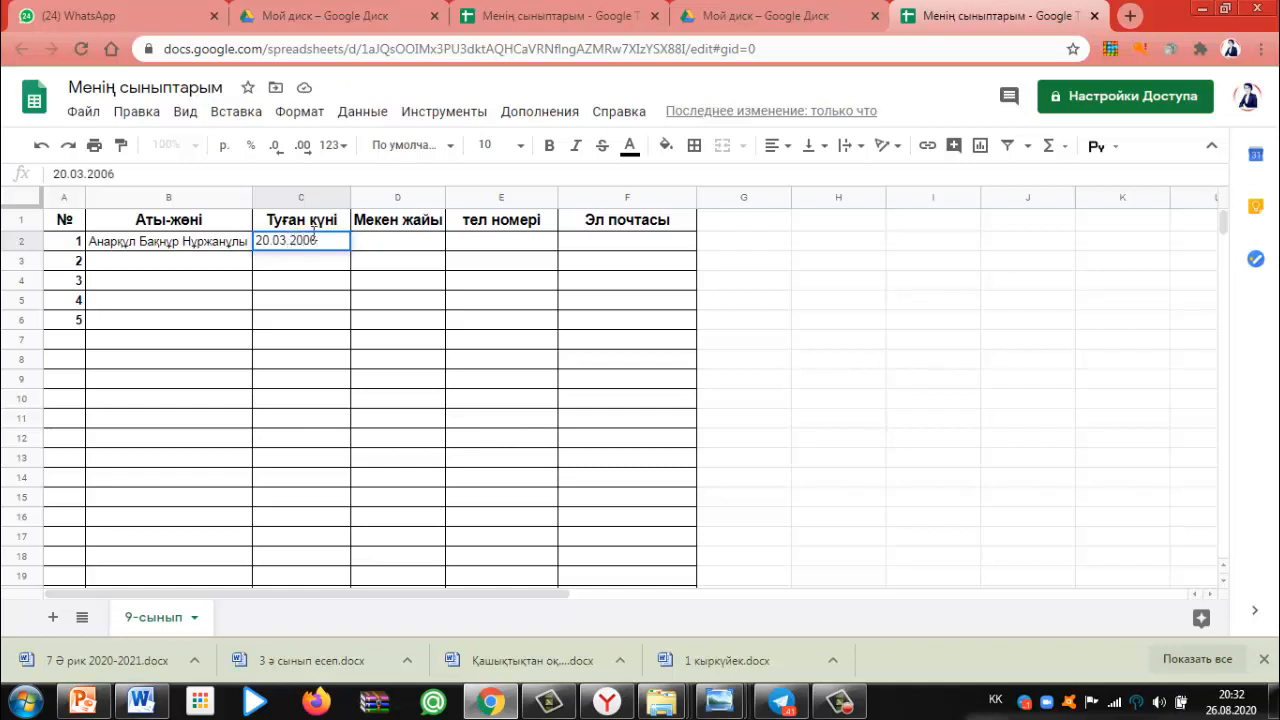
{"action": "left_click", "coordinate": [367, 242]}
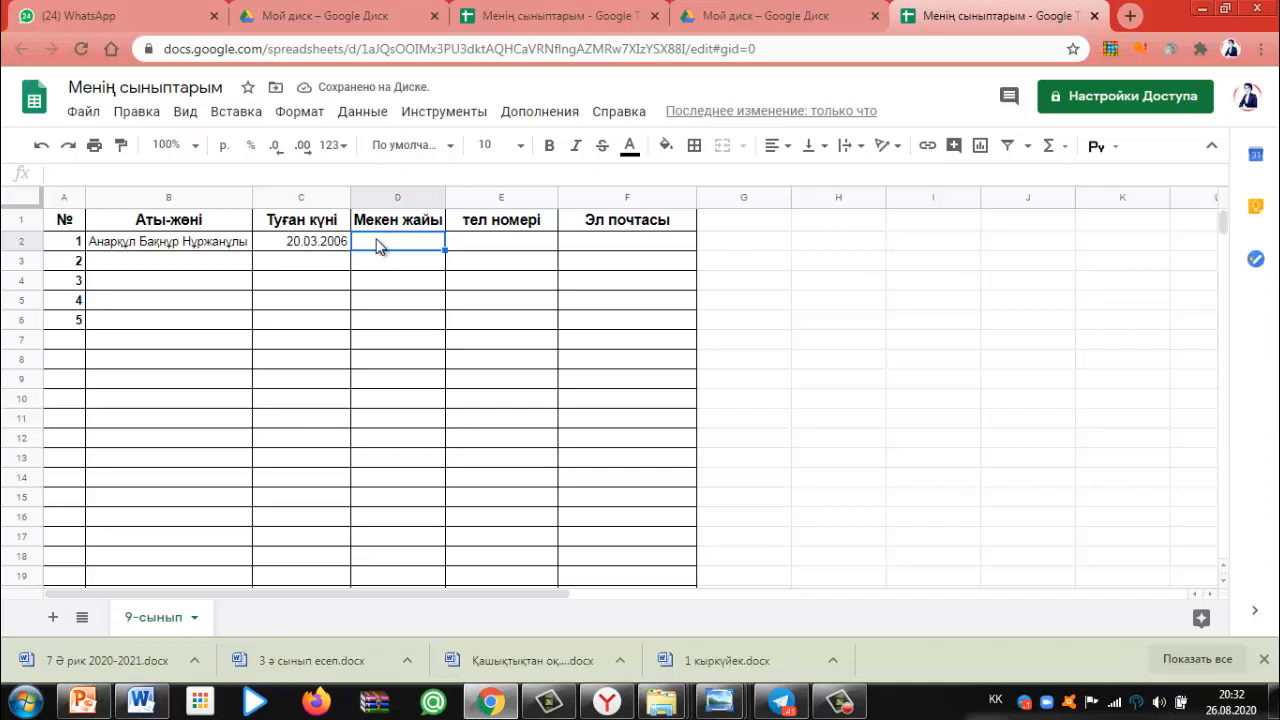
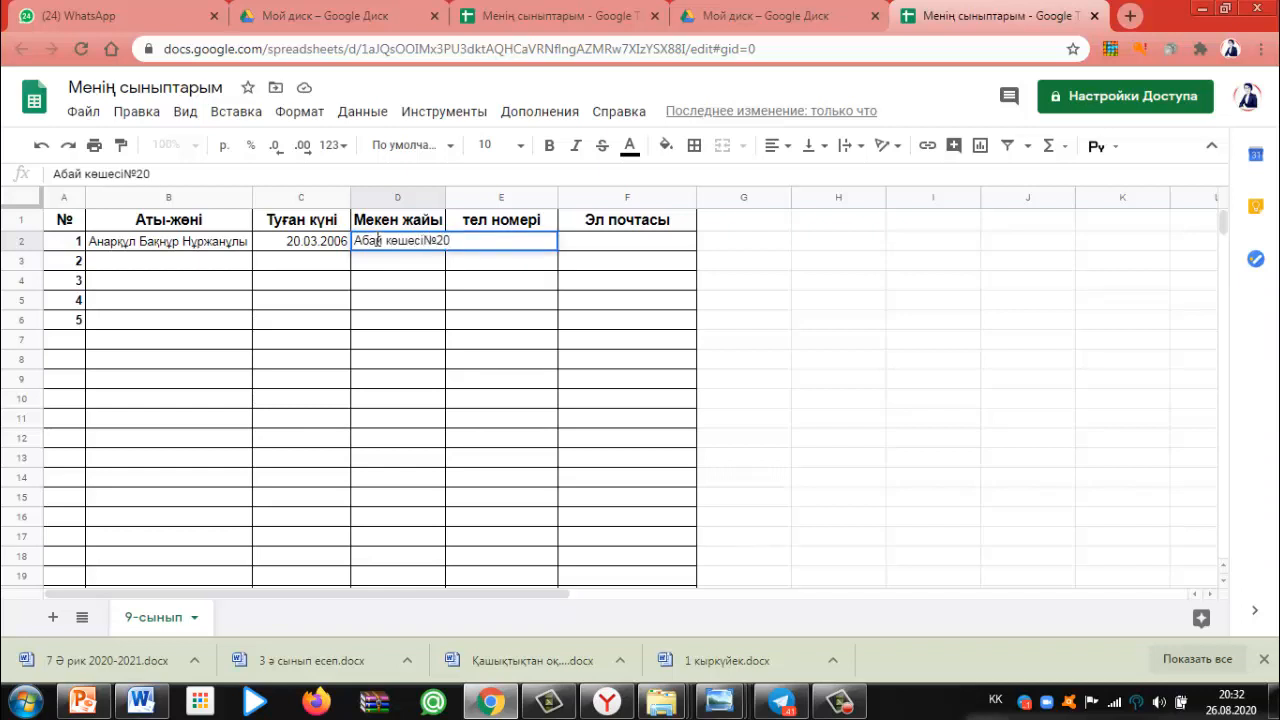
{"action": "left_click_drag", "start_coordinate": [446, 193], "coordinate": [459, 193]}
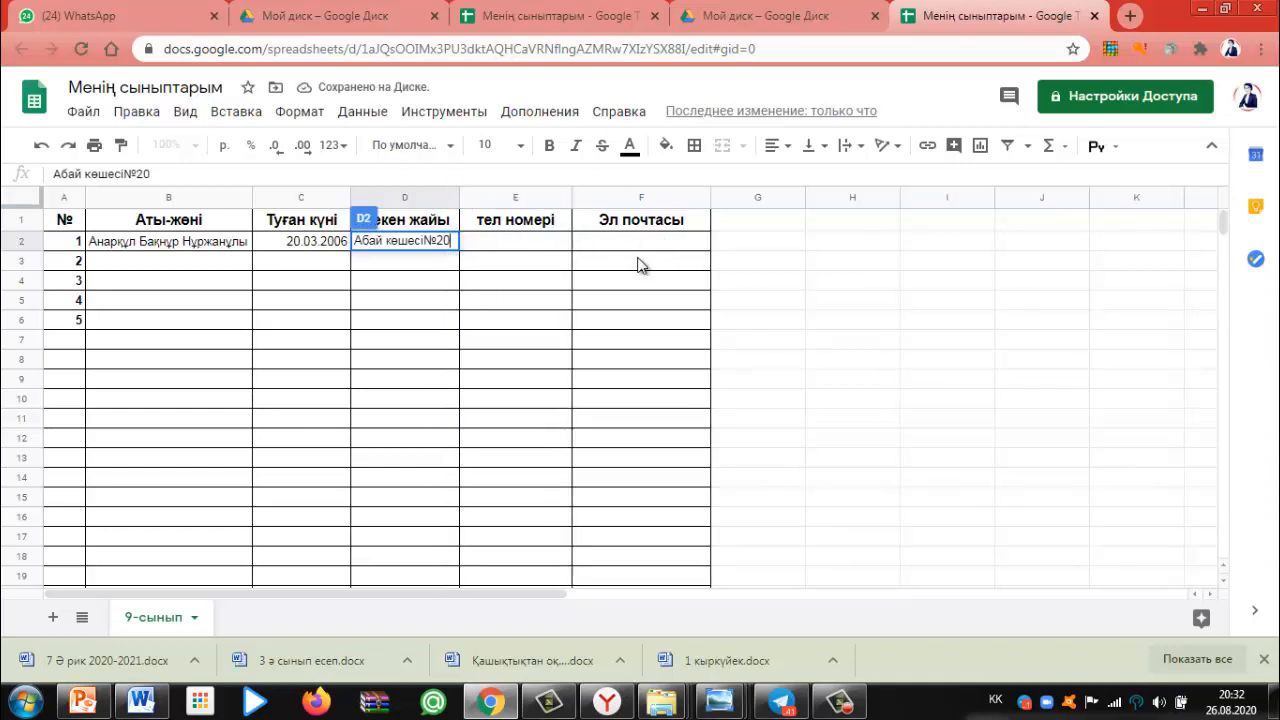
Duplicate the 9-сынып sheet and type '10-сынып' as the copy's name
{"action": "left_click", "coordinate": [196, 619]}
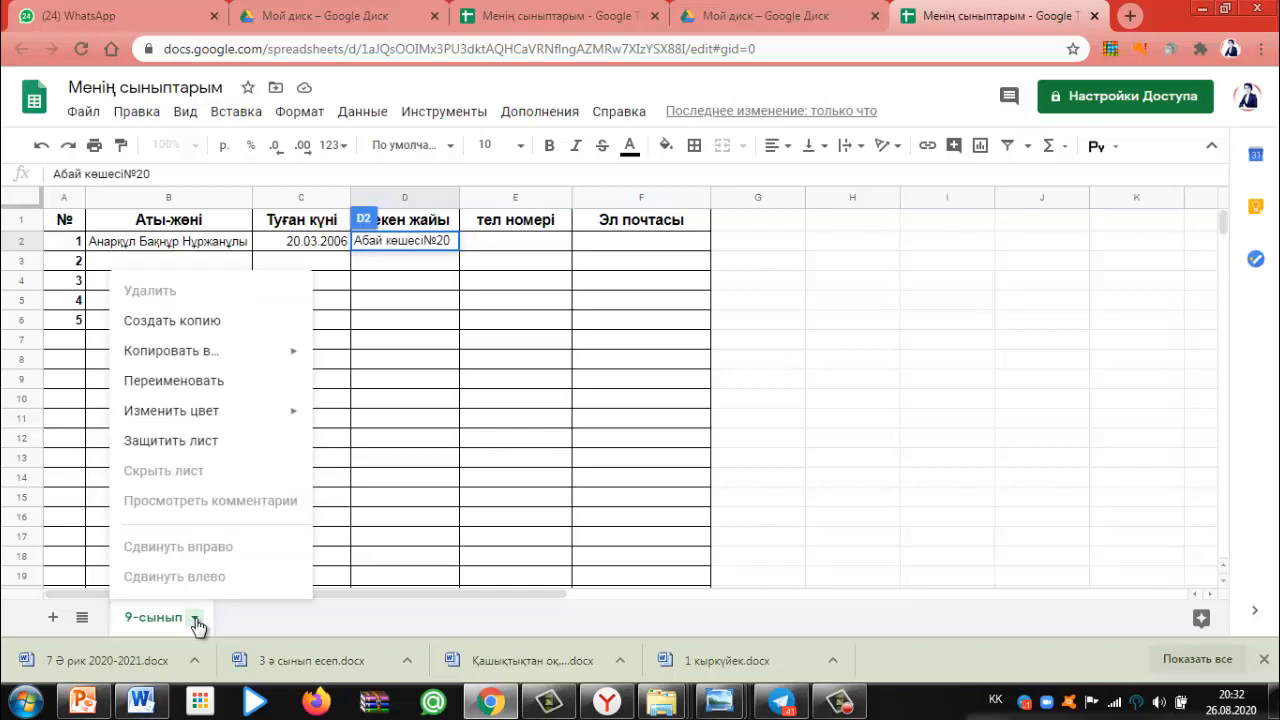
{"action": "left_click", "coordinate": [213, 321]}
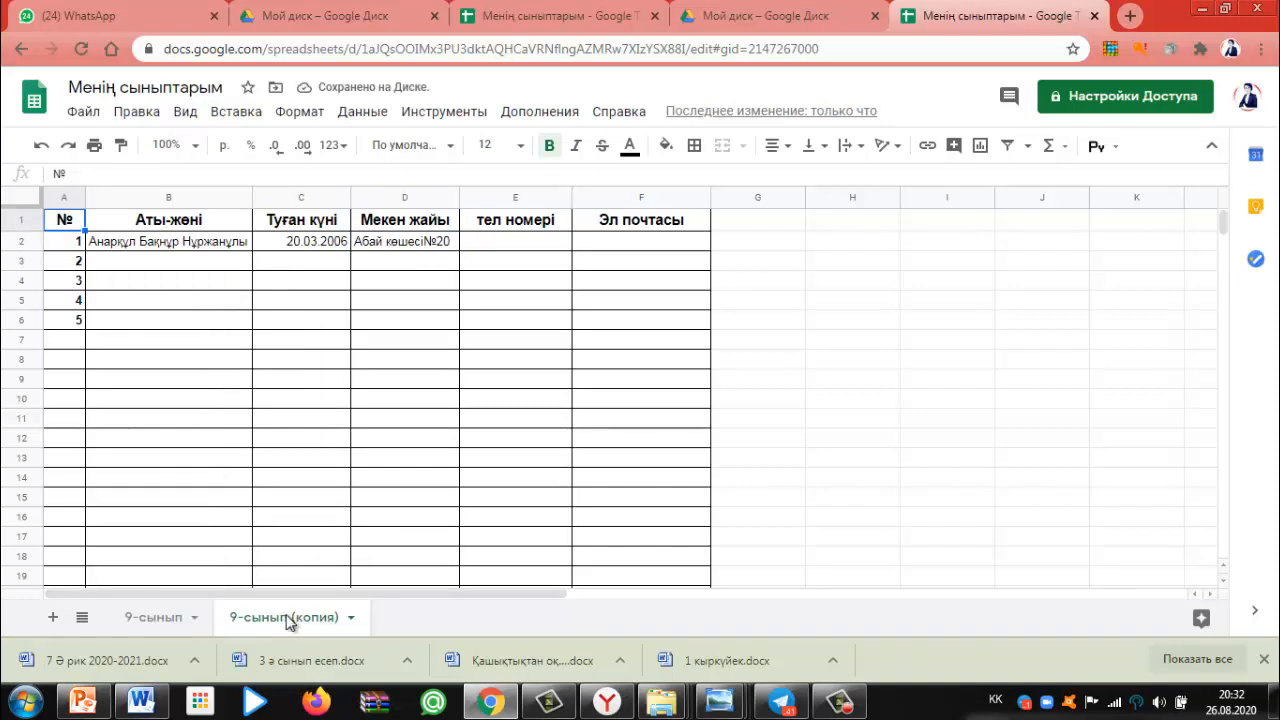
{"action": "left_click", "coordinate": [339, 617]}
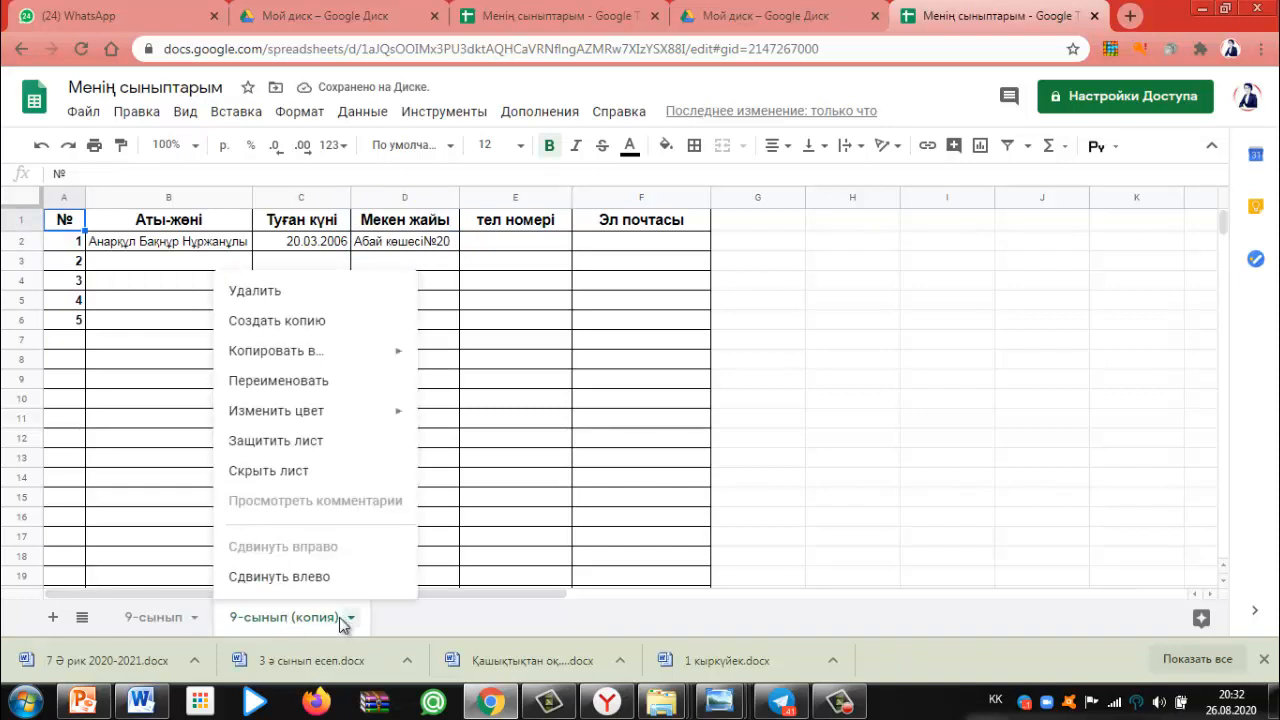
{"action": "left_click", "coordinate": [300, 382]}
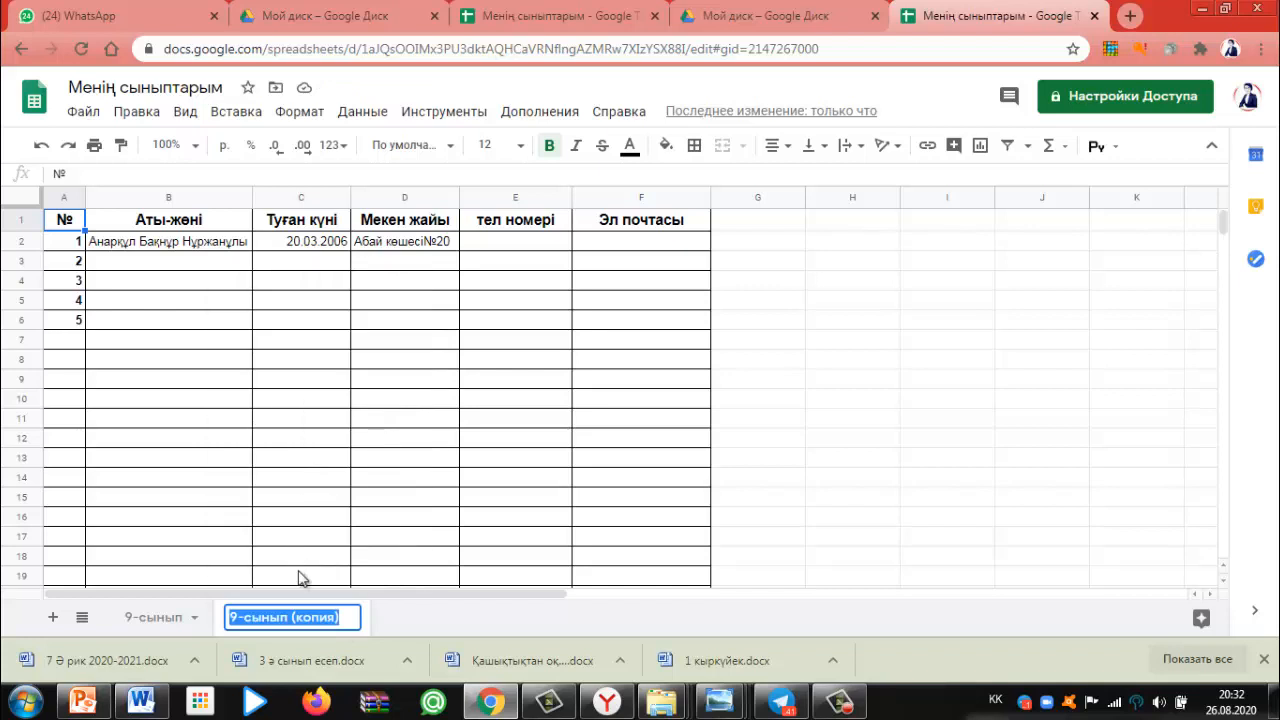
{"action": "type", "text": "10-"}
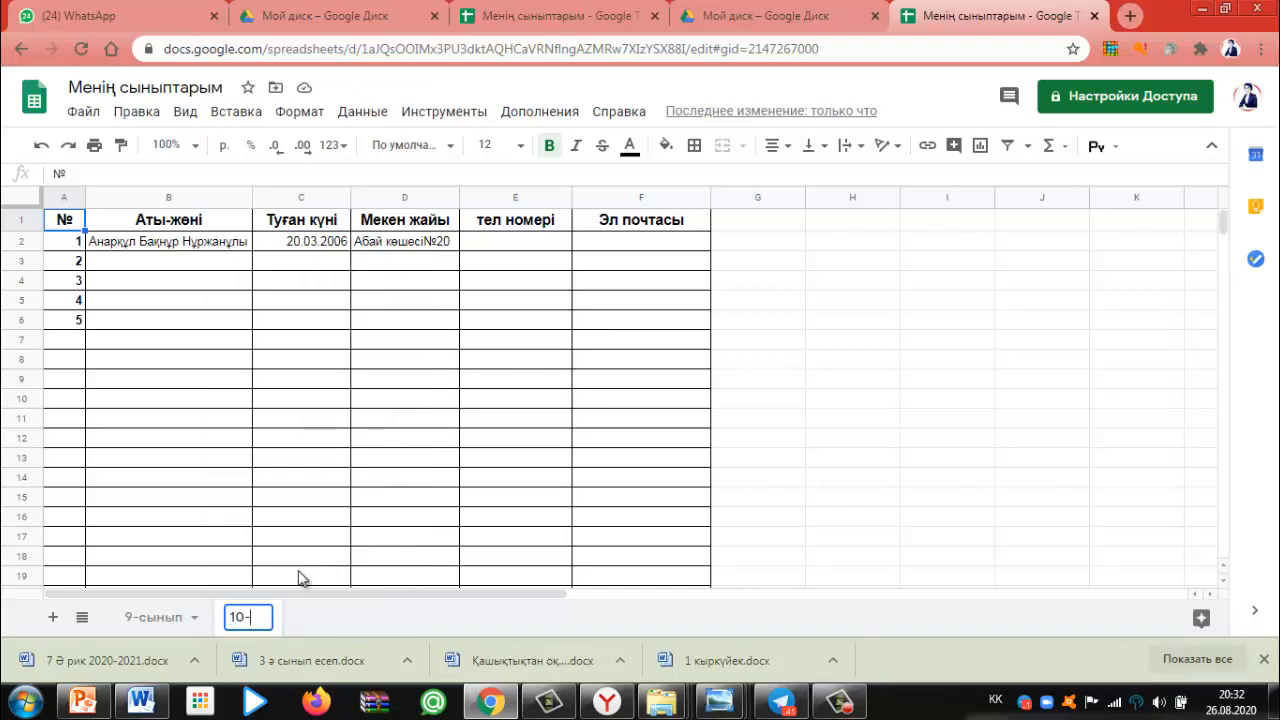
{"action": "type", "text": "сынып"}
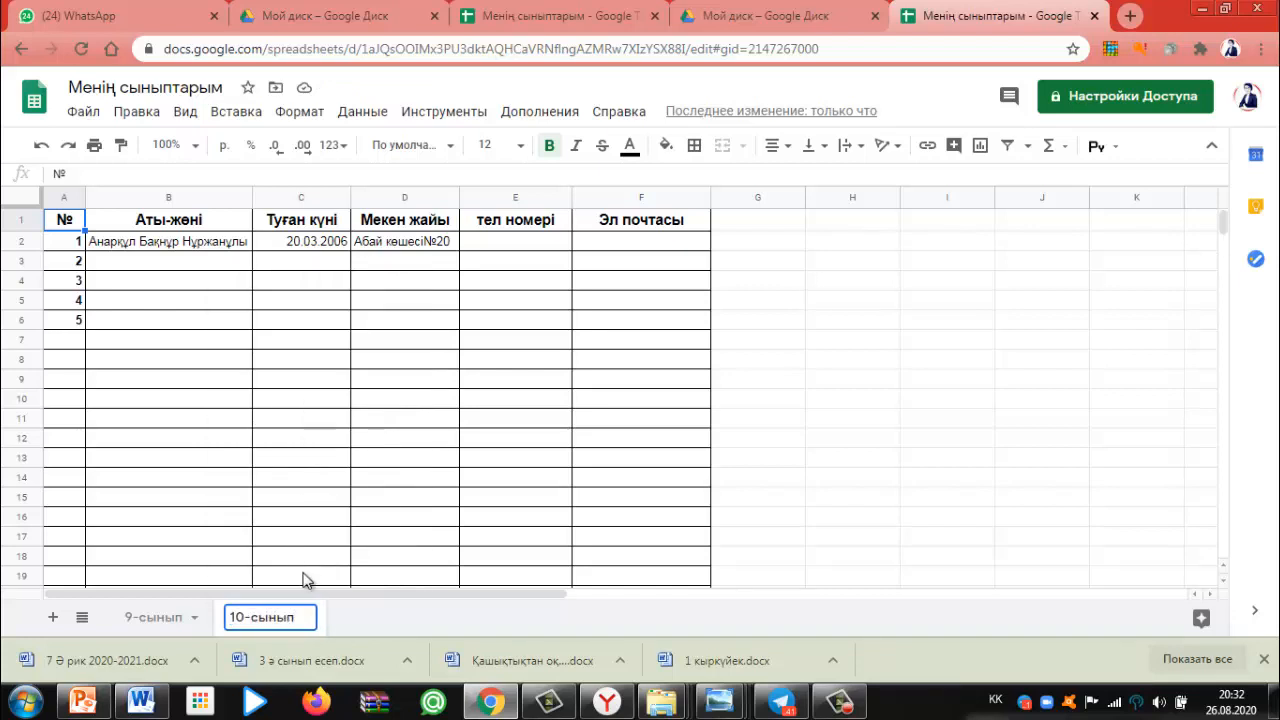
Close the stray text menus and confirm the sheet name 10-сынып
{"action": "right_click", "coordinate": [308, 620]}
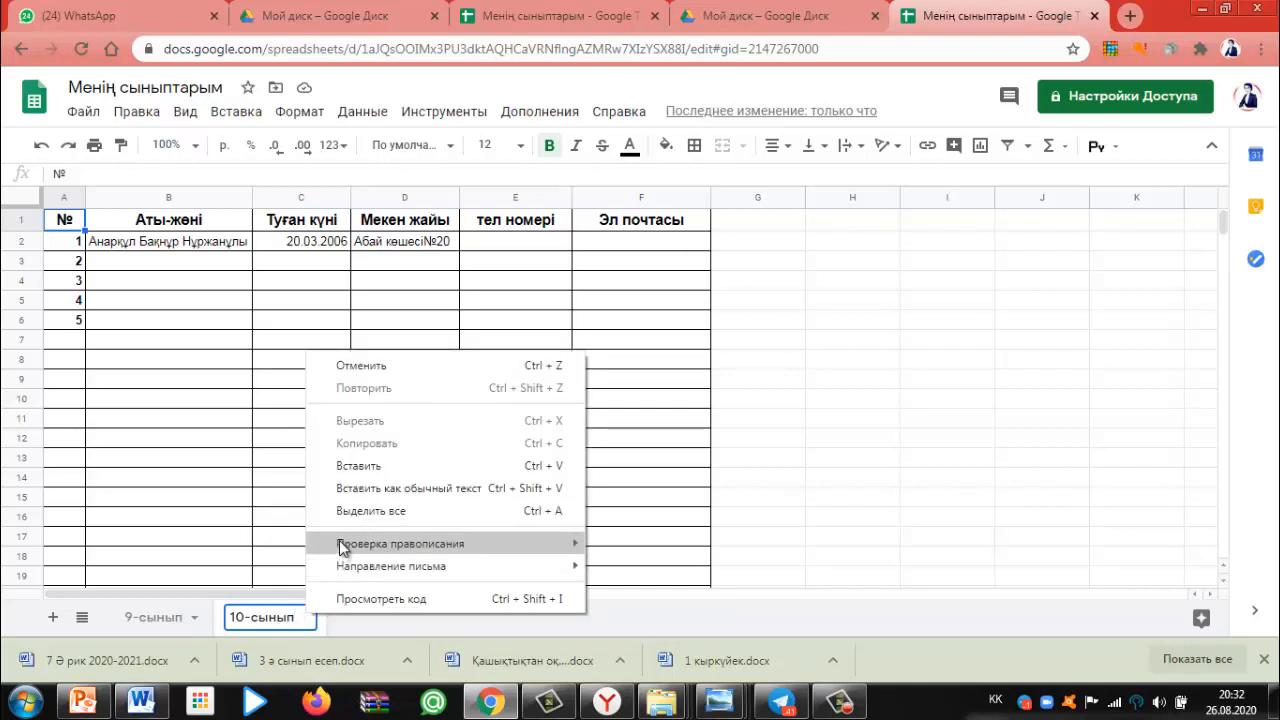
{"action": "right_click", "coordinate": [289, 620]}
{"action": "right_click", "coordinate": [289, 620]}
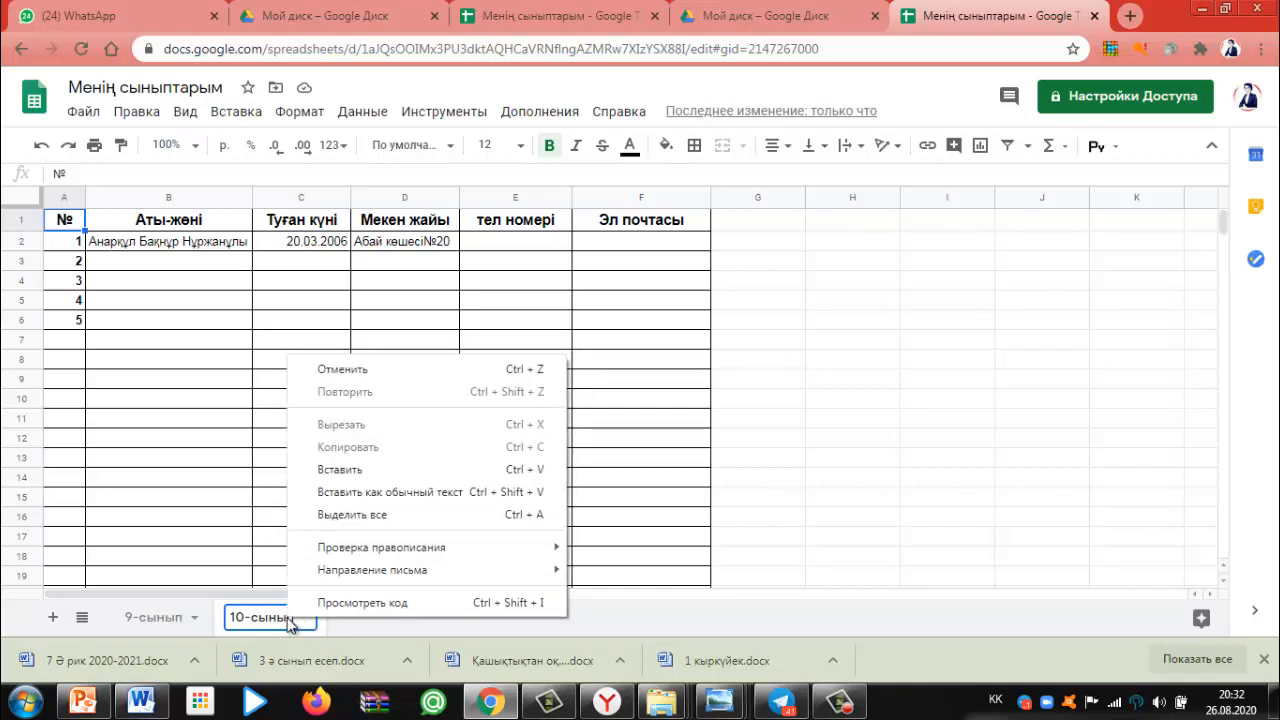
{"action": "left_click", "coordinate": [309, 624]}
{"action": "right_click", "coordinate": [309, 624]}
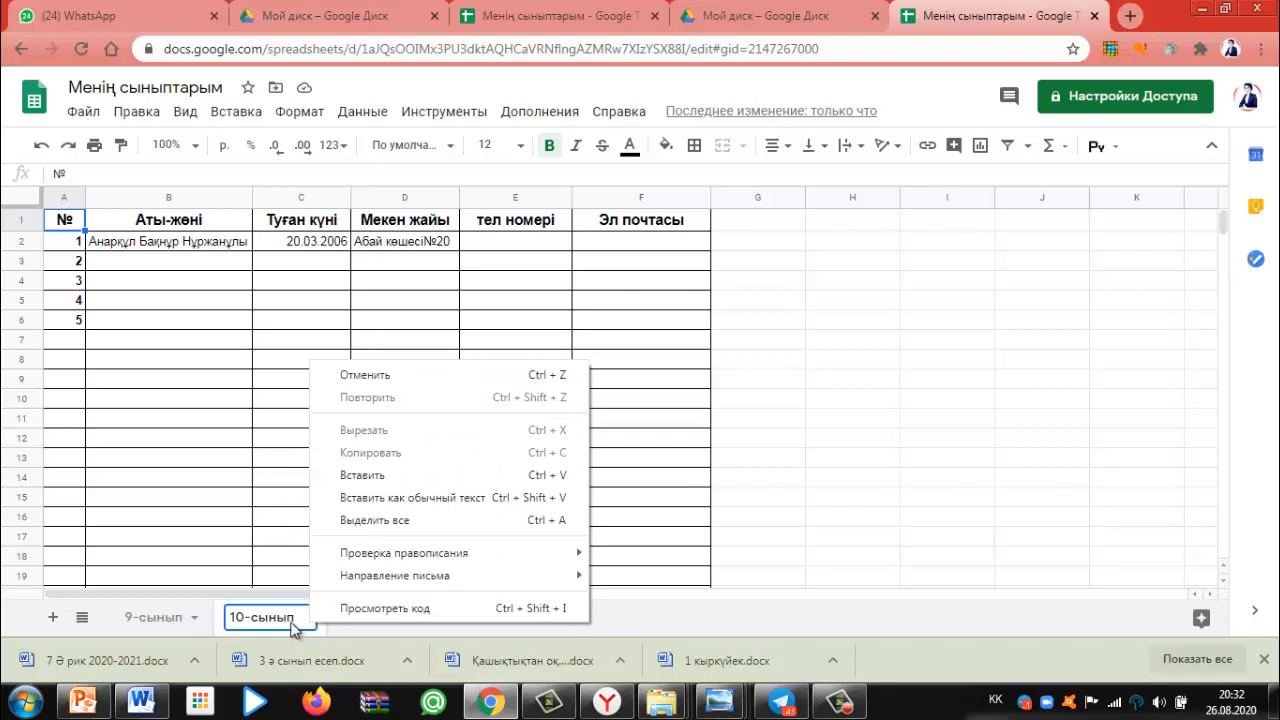
{"action": "left_click", "coordinate": [291, 622]}
{"action": "right_click", "coordinate": [301, 624]}
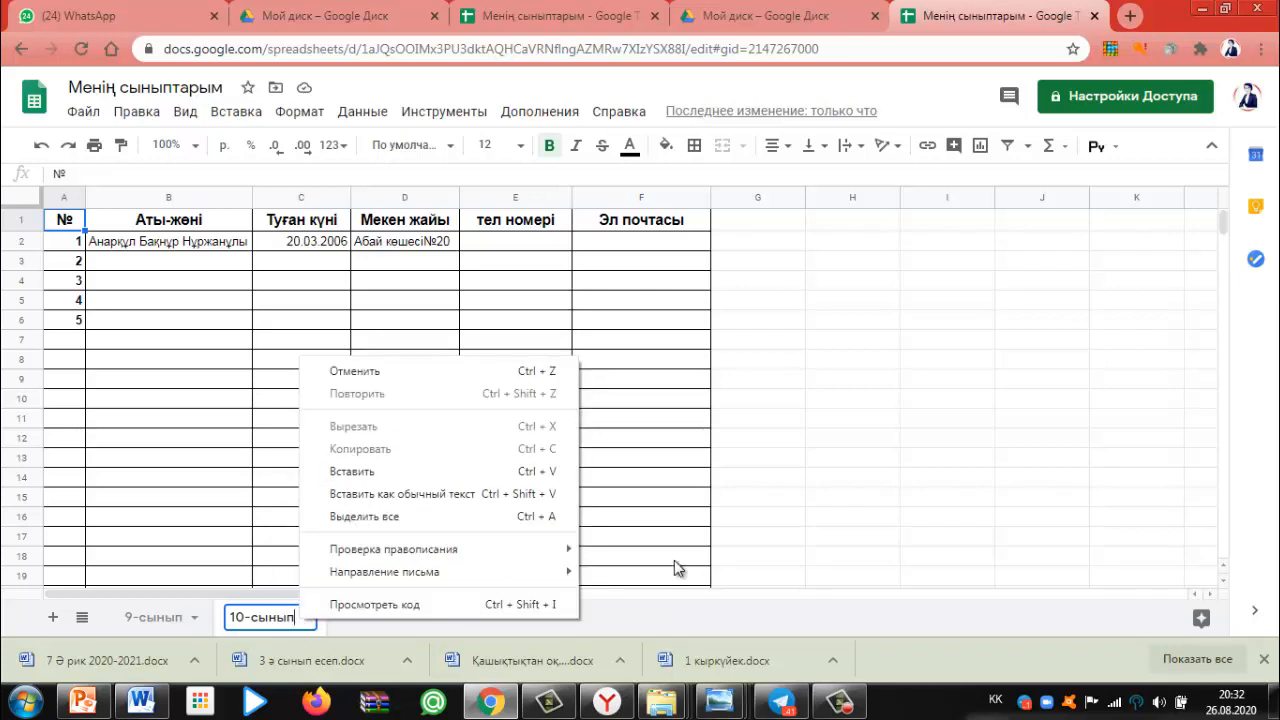
{"action": "left_click", "coordinate": [200, 598]}
{"action": "left_click", "coordinate": [204, 281]}
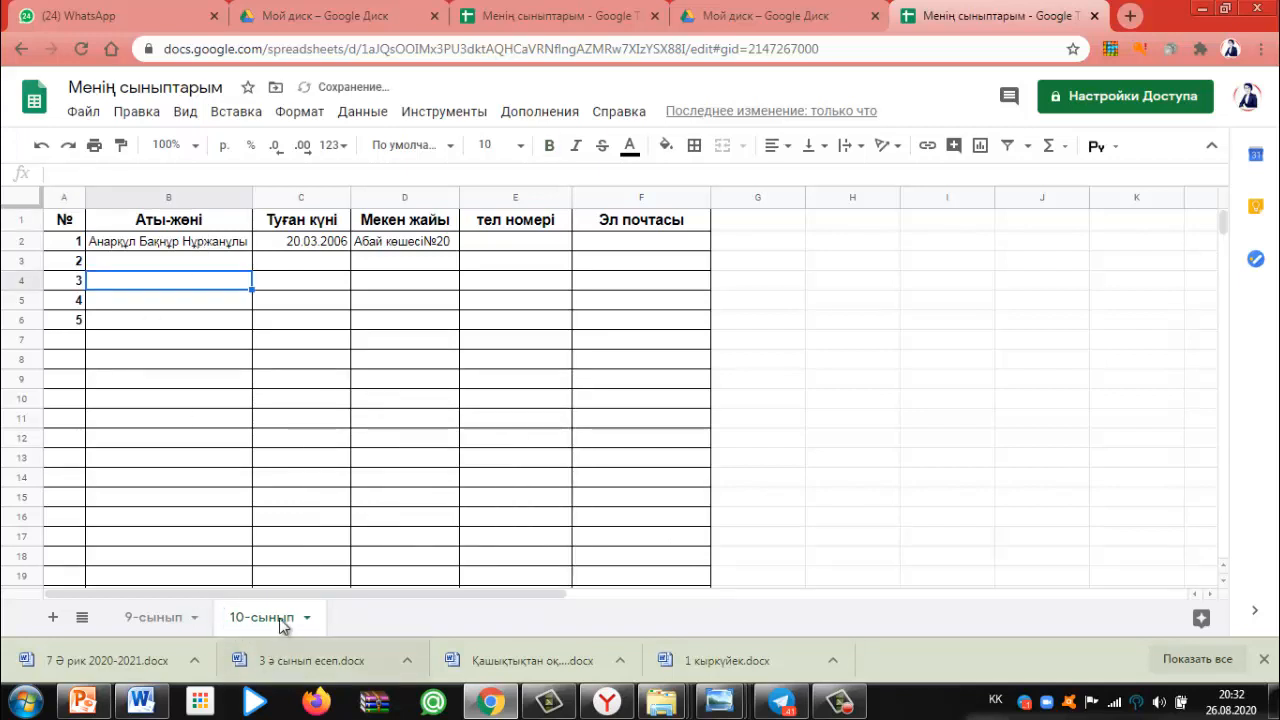
Copy the 10-сынып sheet and rename the copy to '11-сынып'
{"action": "left_click", "coordinate": [308, 625]}
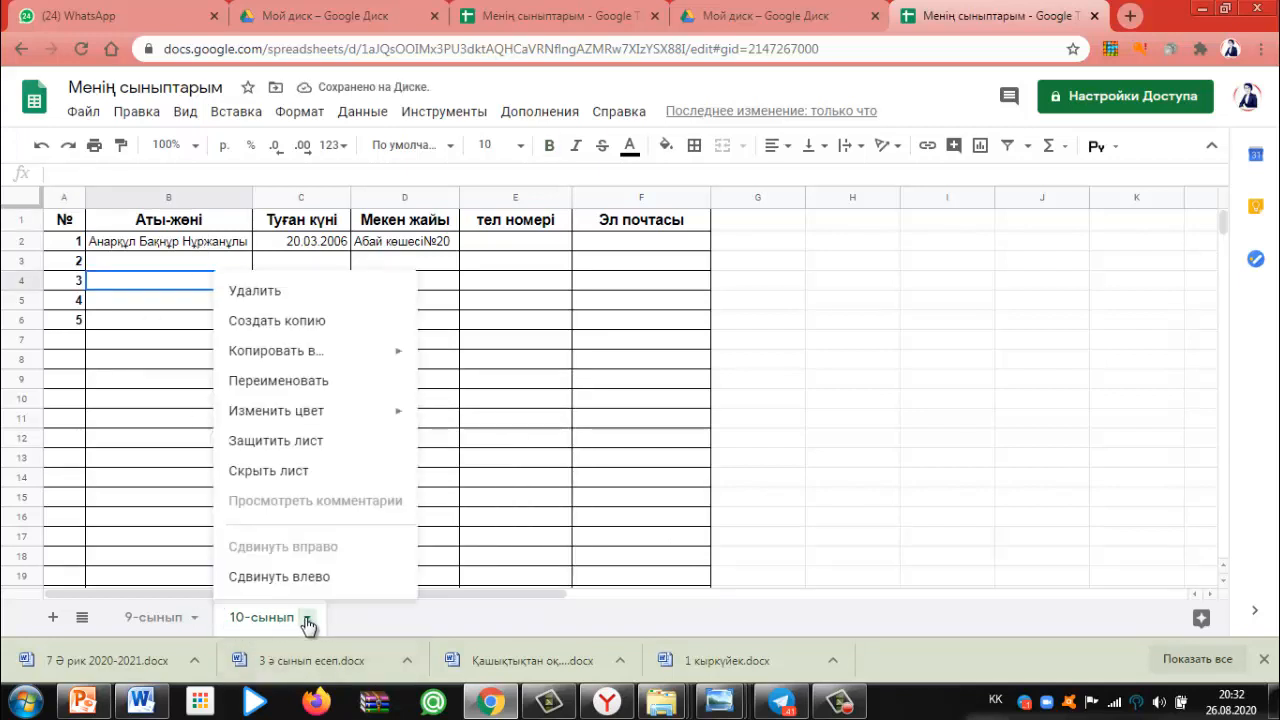
{"action": "left_click", "coordinate": [291, 321]}
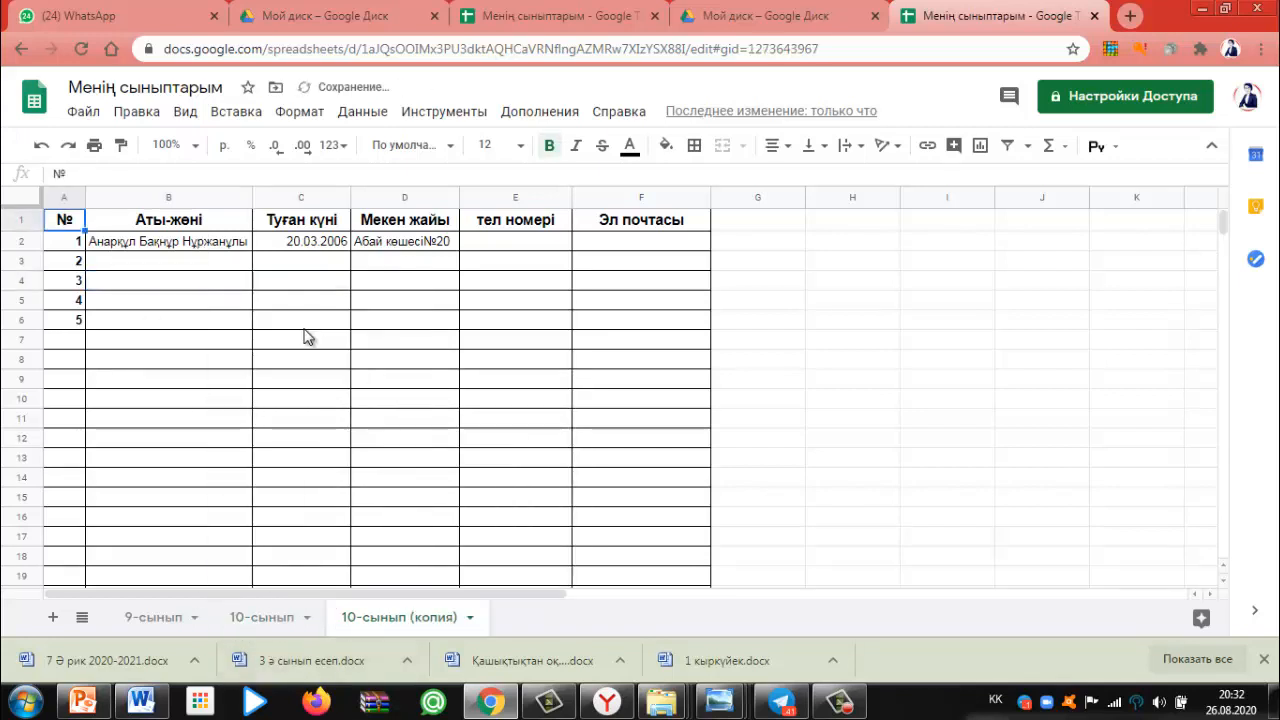
{"action": "right_click", "coordinate": [449, 626]}
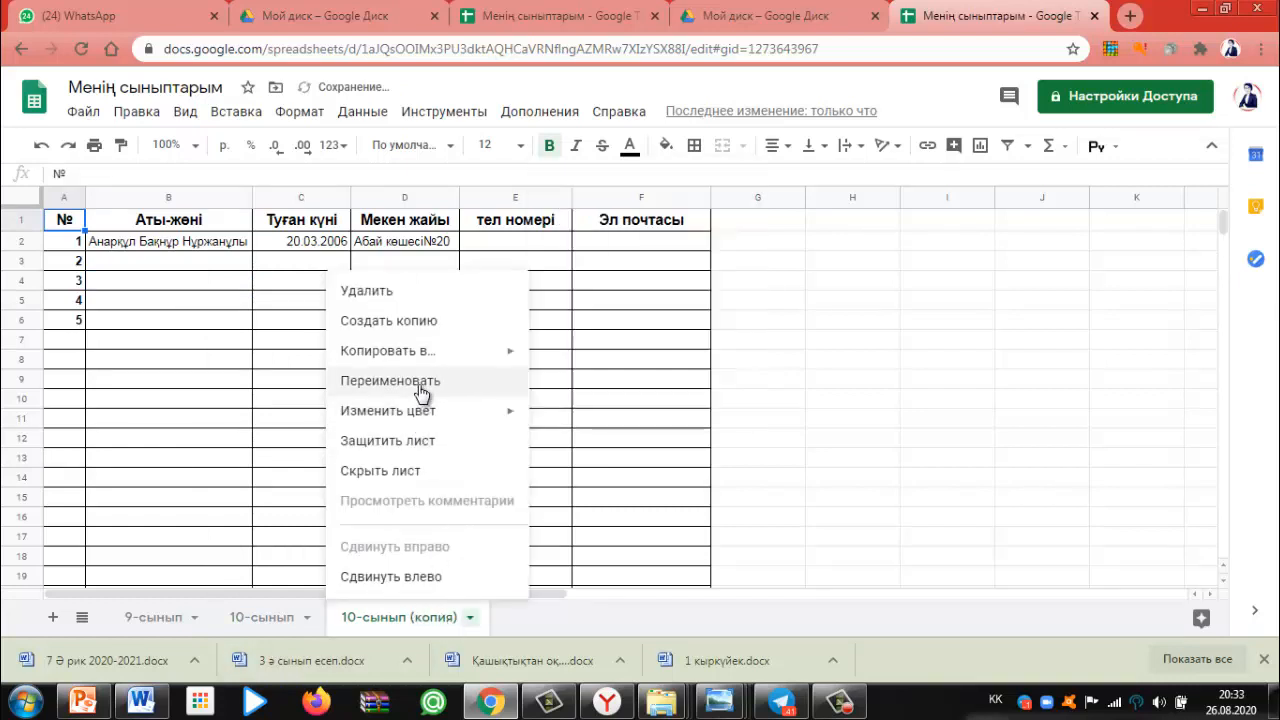
{"action": "left_click", "coordinate": [395, 380]}
{"action": "type", "text": "11"}
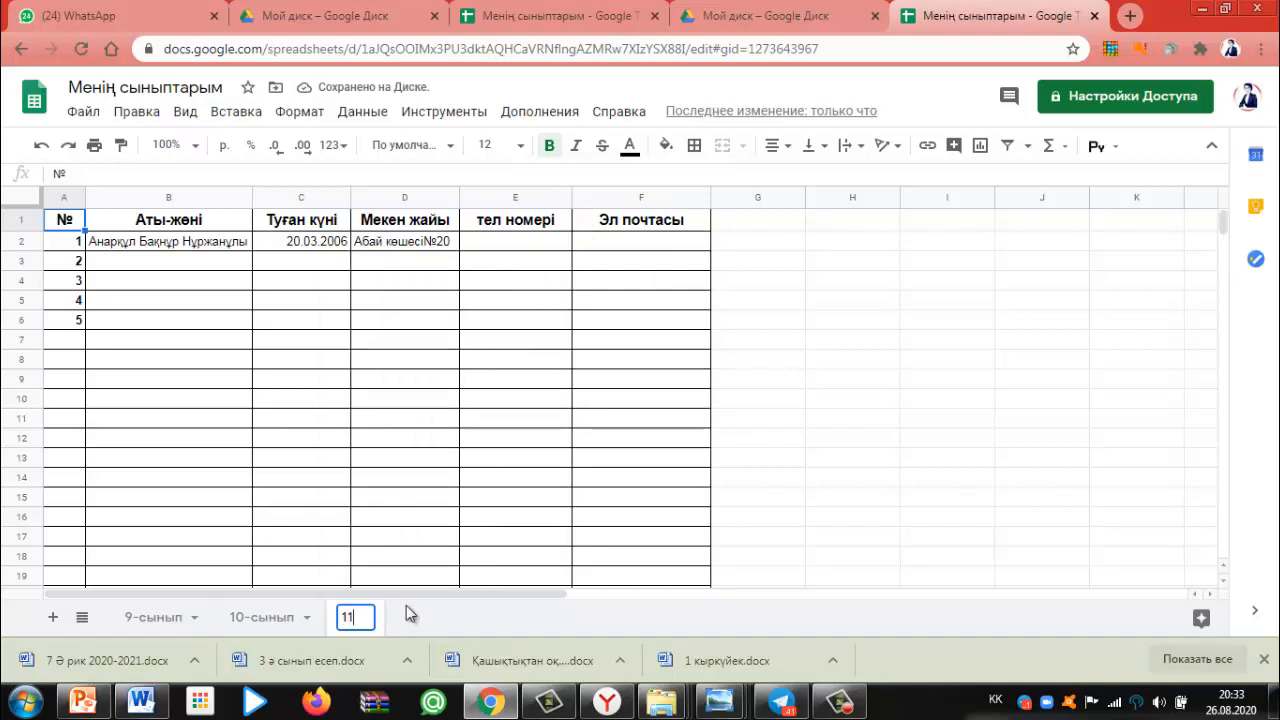
{"action": "type", "text": "-сы"}
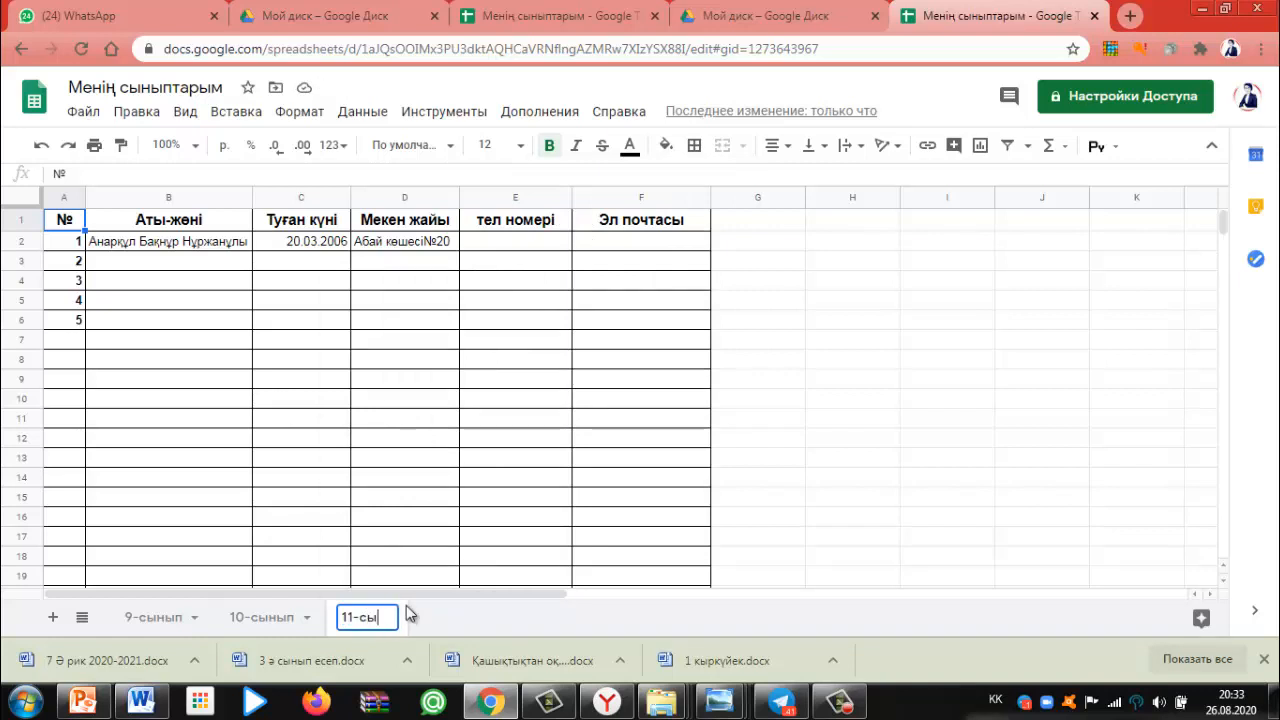
{"action": "type", "text": "нып"}
{"action": "left_click", "coordinate": [194, 619]}
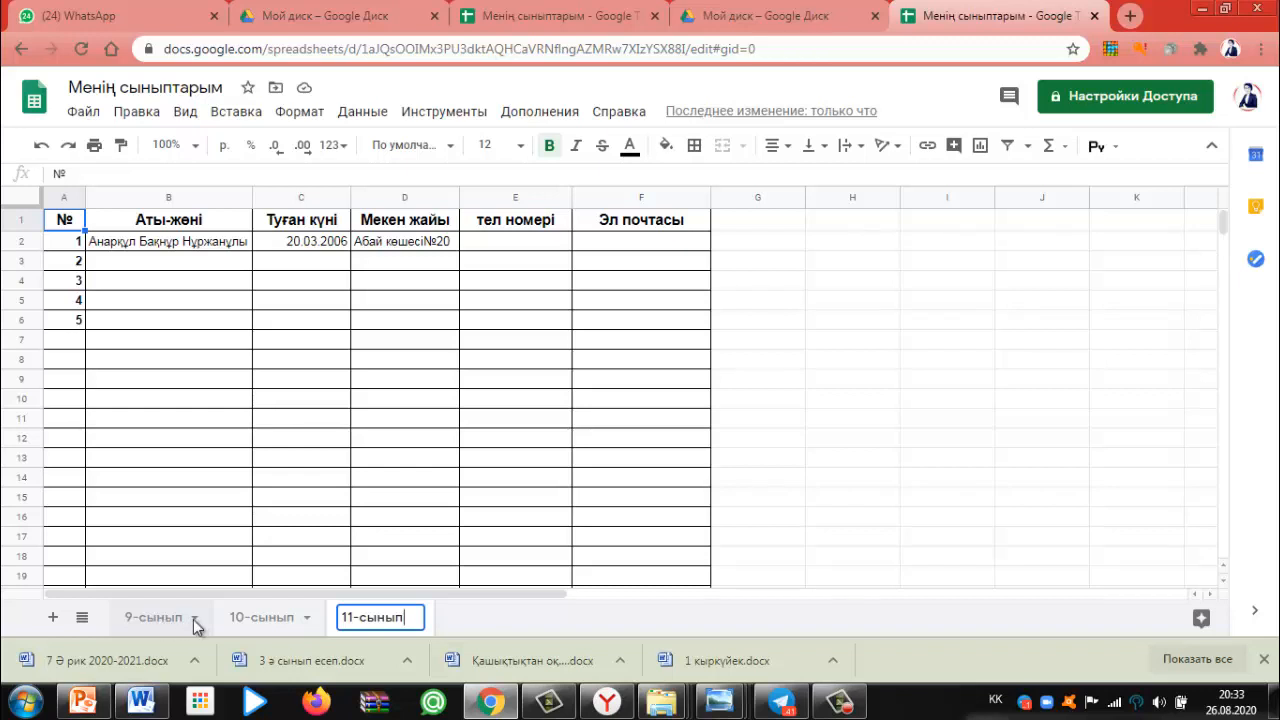
Use Изменить цвет to colour the 9-сынып tab cyan, 10-сынып blue and 11-сынып purple
{"action": "left_click", "coordinate": [194, 620]}
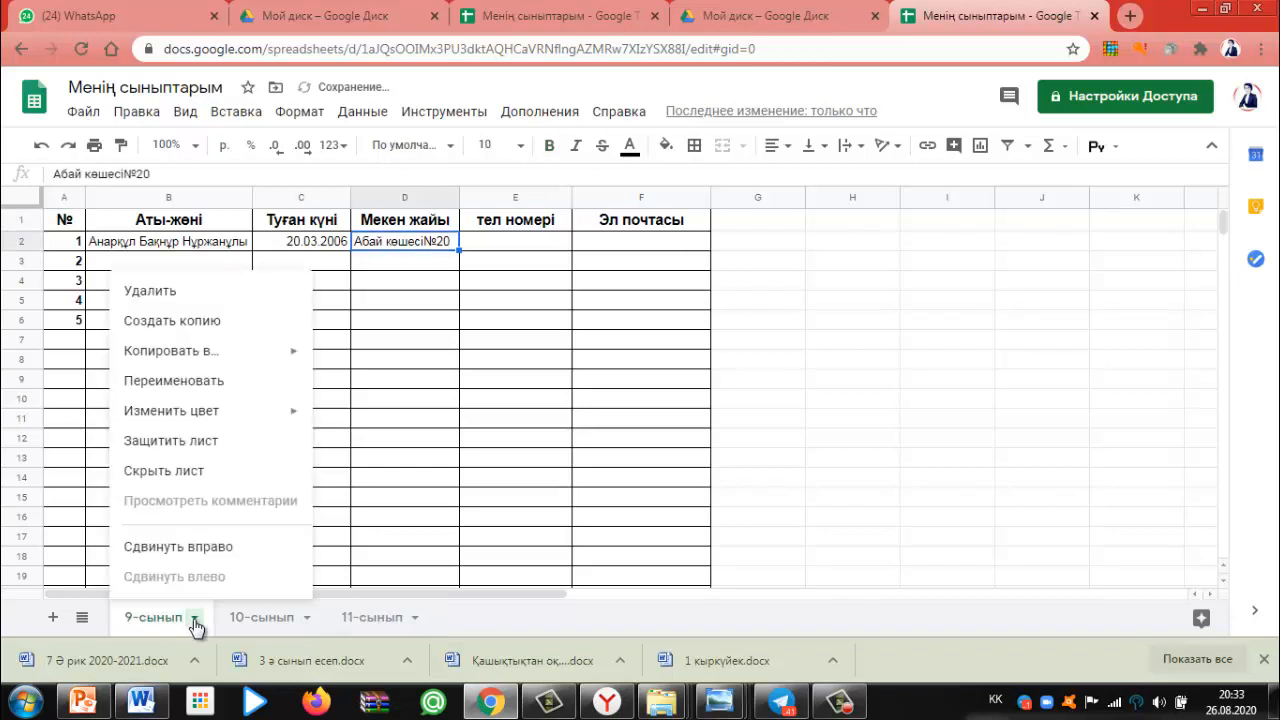
{"action": "mouse_move", "coordinate": [296, 420]}
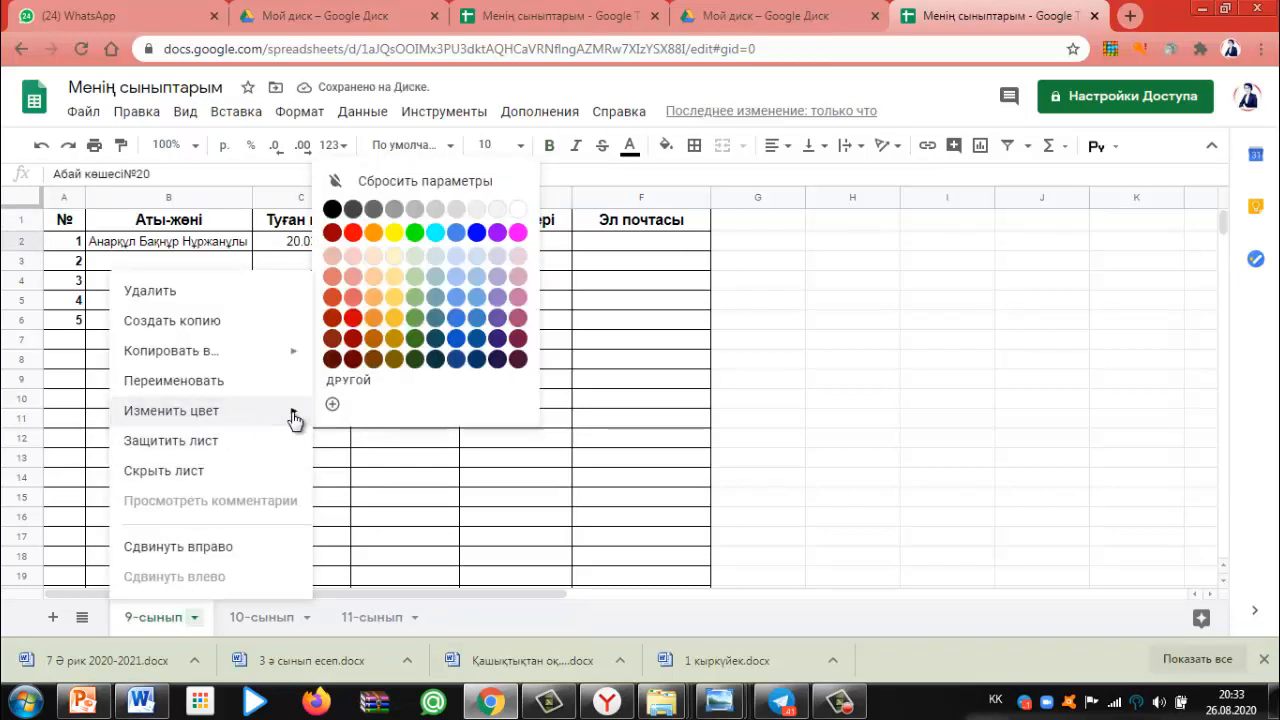
{"action": "left_click", "coordinate": [439, 236]}
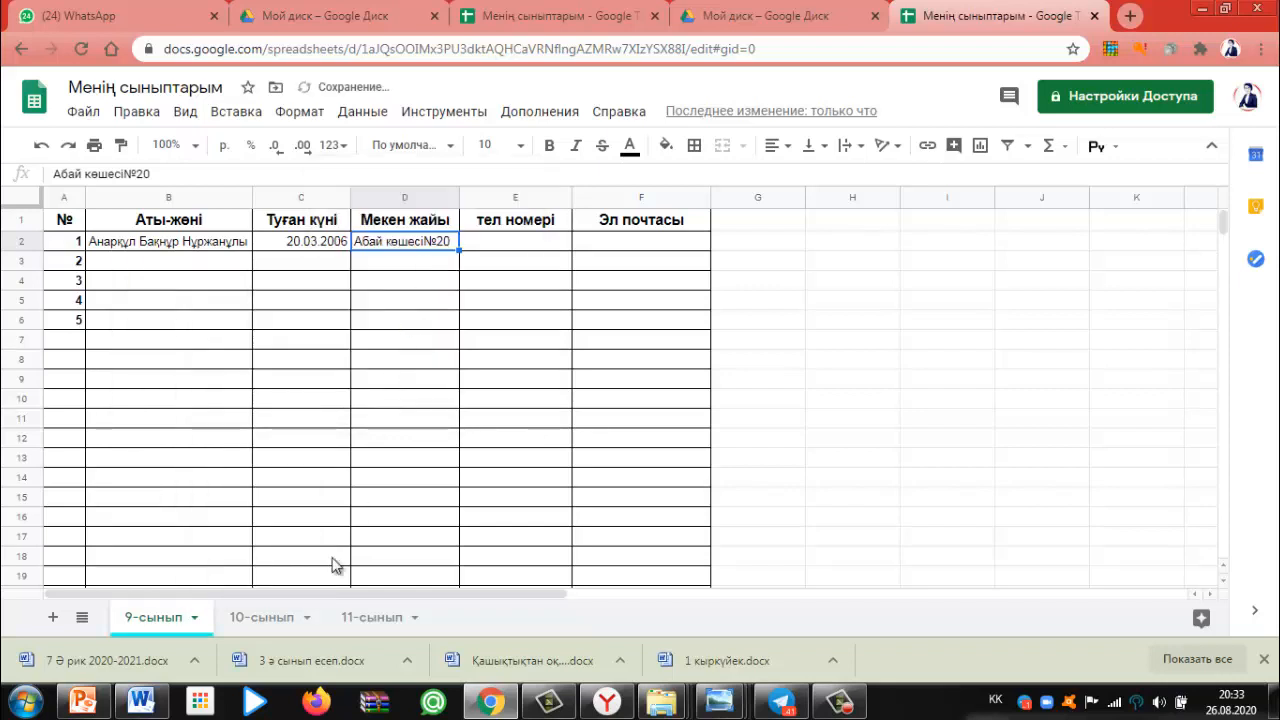
{"action": "left_click", "coordinate": [307, 620]}
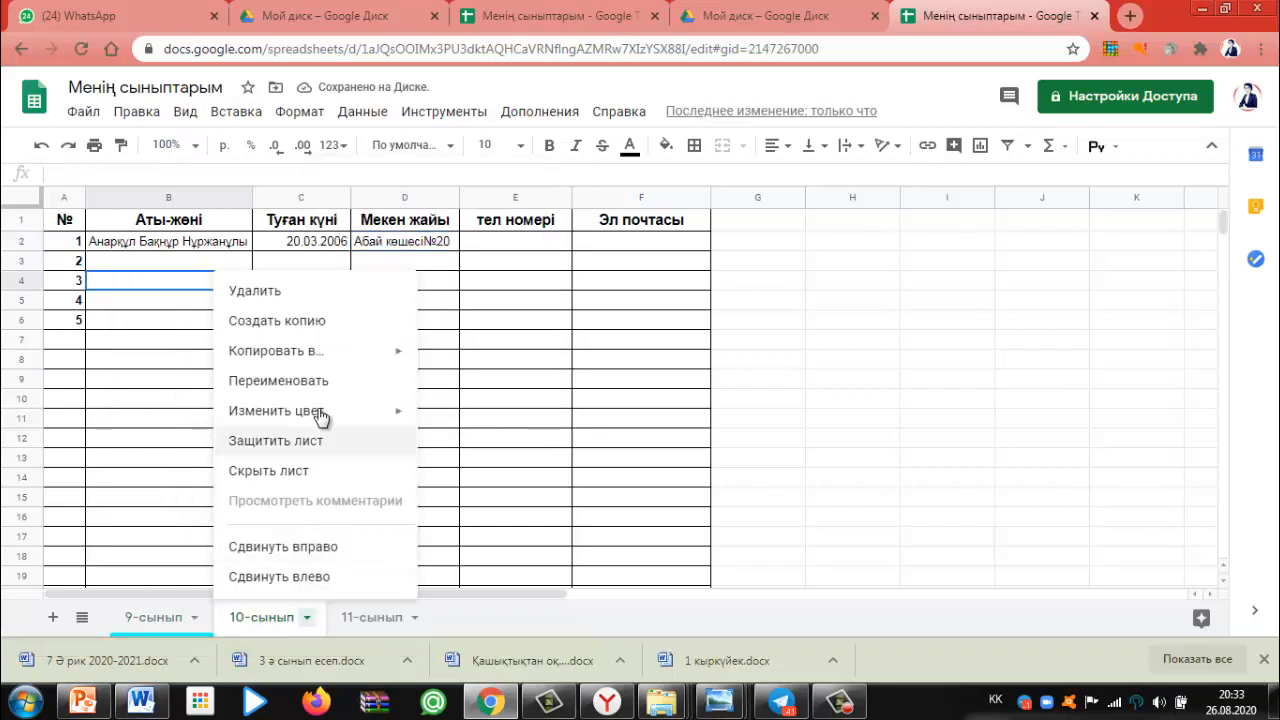
{"action": "mouse_move", "coordinate": [395, 418]}
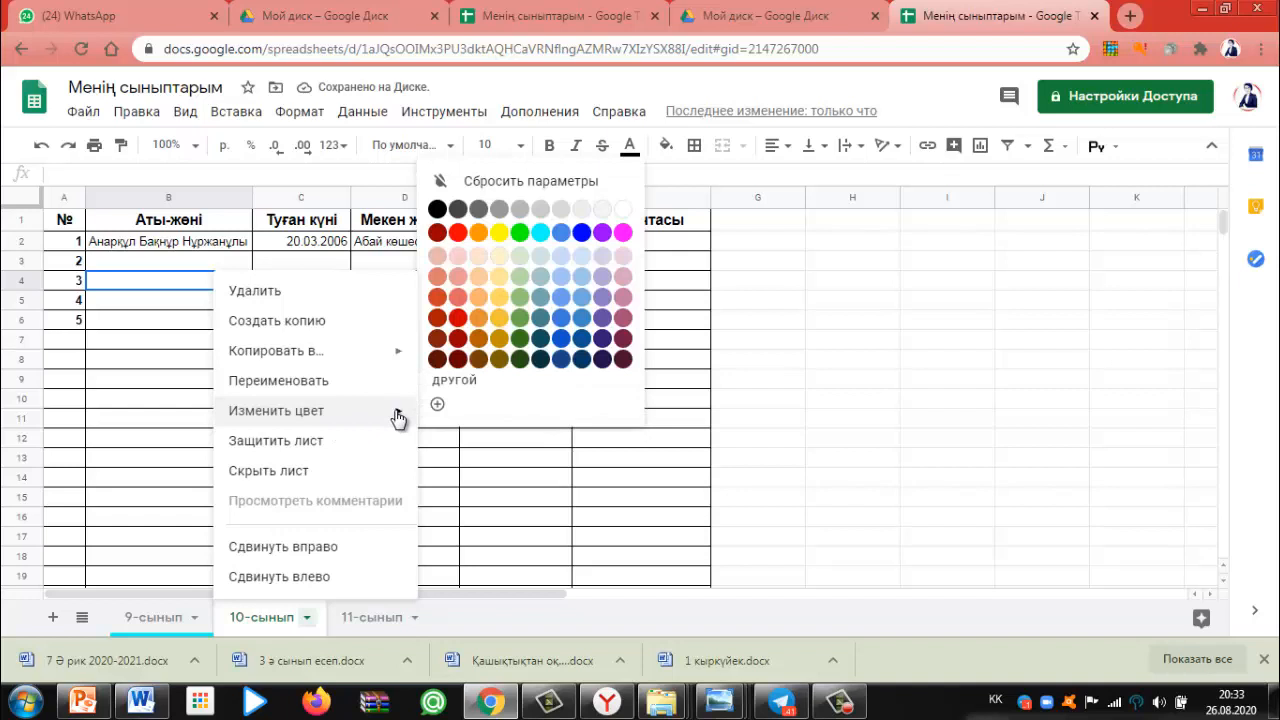
{"action": "left_click", "coordinate": [583, 234]}
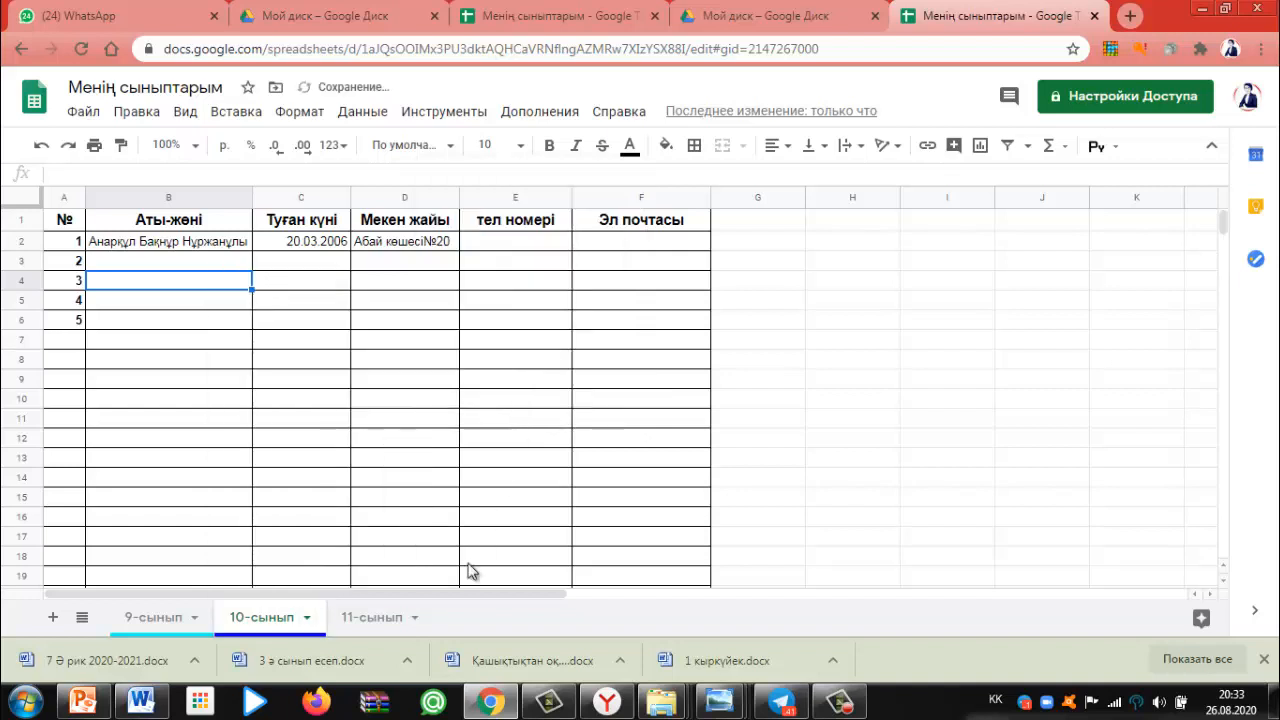
{"action": "left_click", "coordinate": [414, 618]}
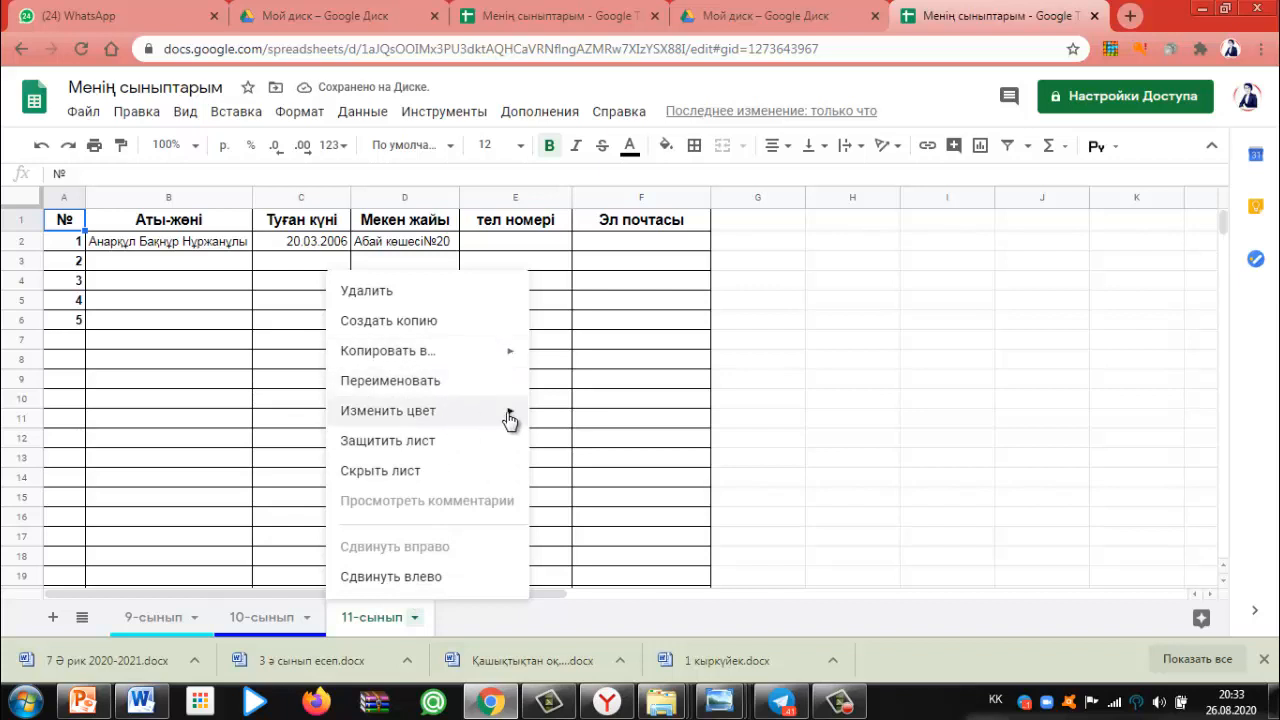
{"action": "mouse_move", "coordinate": [510, 416]}
{"action": "left_click", "coordinate": [714, 232]}
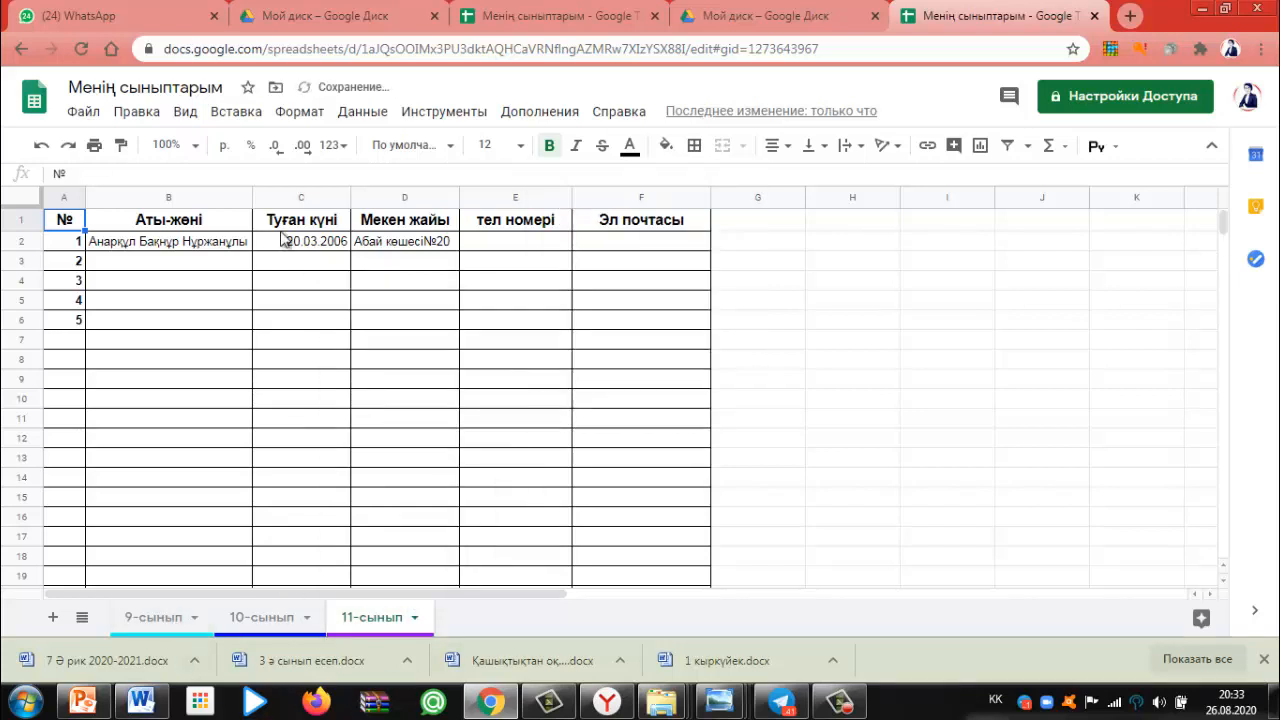
On the 10-сынып sheet, narrow column B and apply text wrapping to the active cell
{"action": "left_click", "coordinate": [278, 622]}
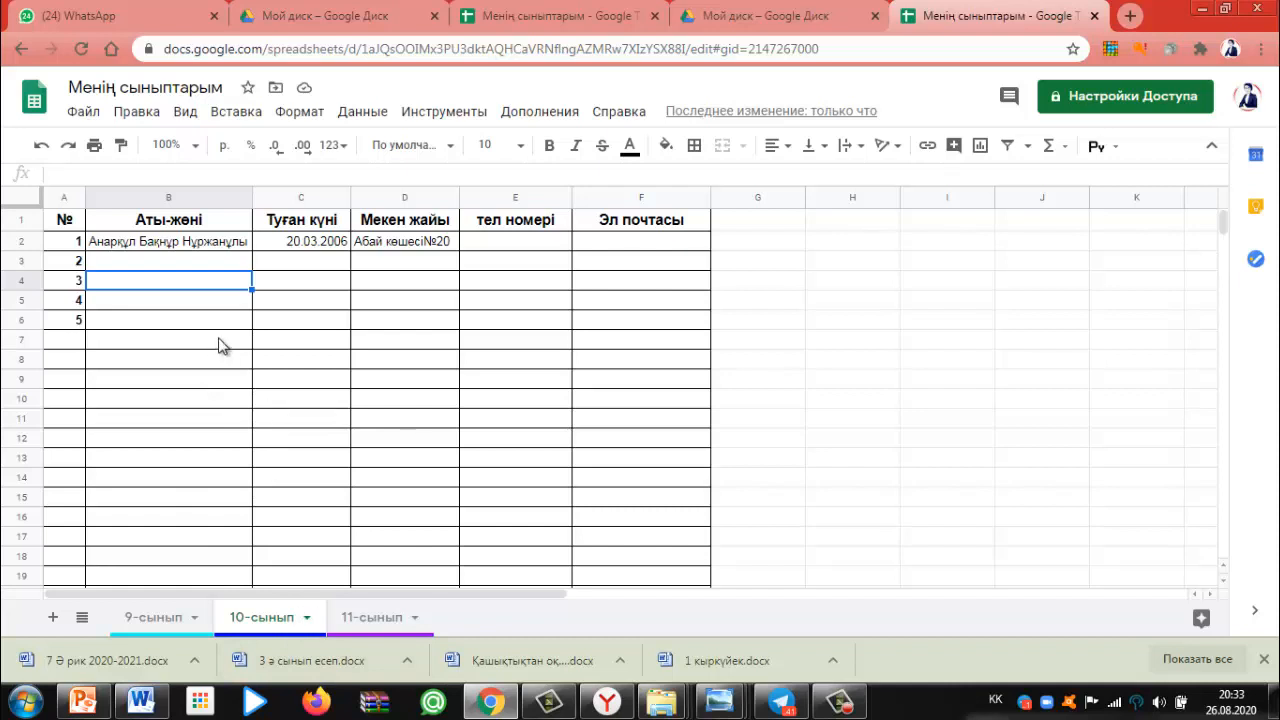
{"action": "left_click_drag", "start_coordinate": [251, 195], "coordinate": [195, 195]}
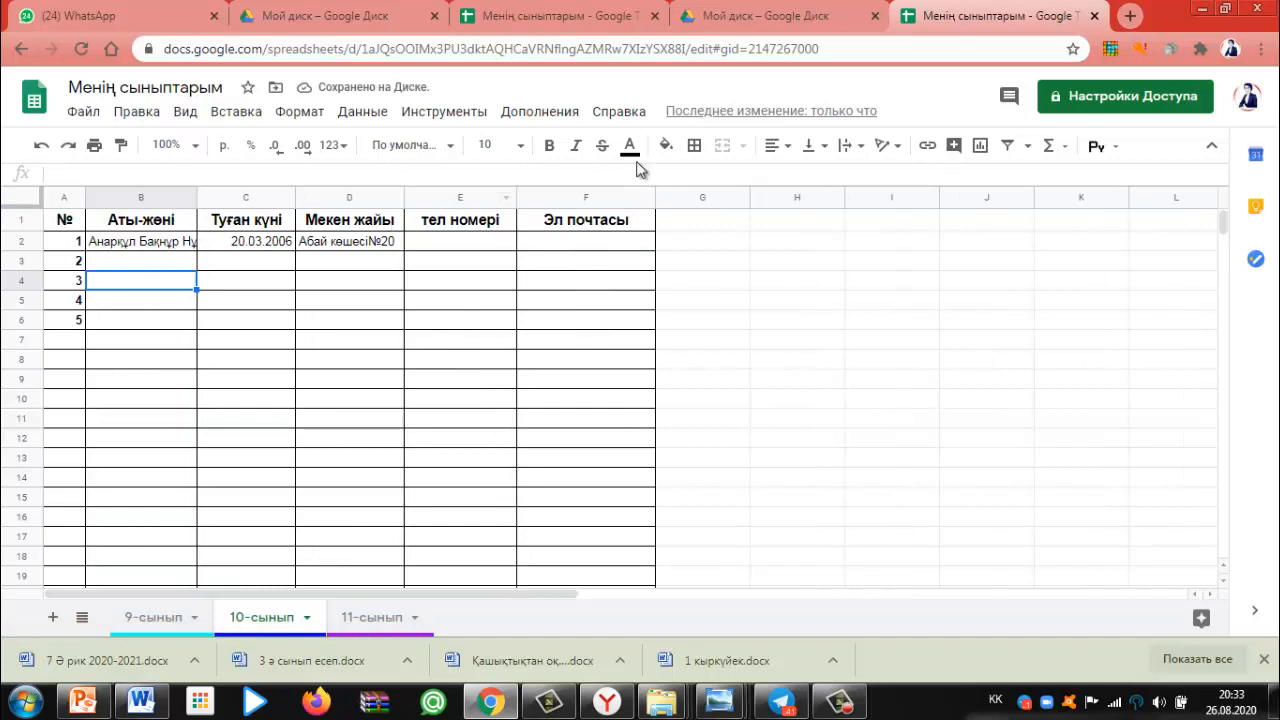
{"action": "left_click", "coordinate": [862, 148]}
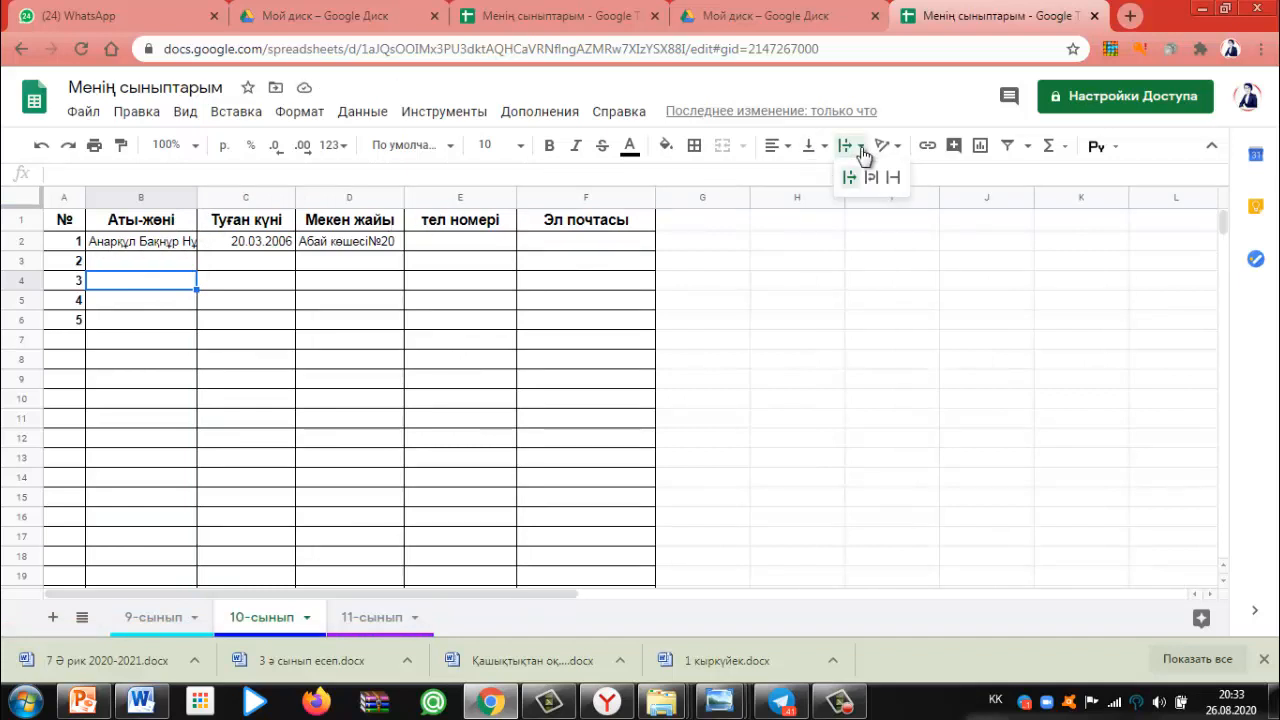
{"action": "left_click", "coordinate": [871, 177]}
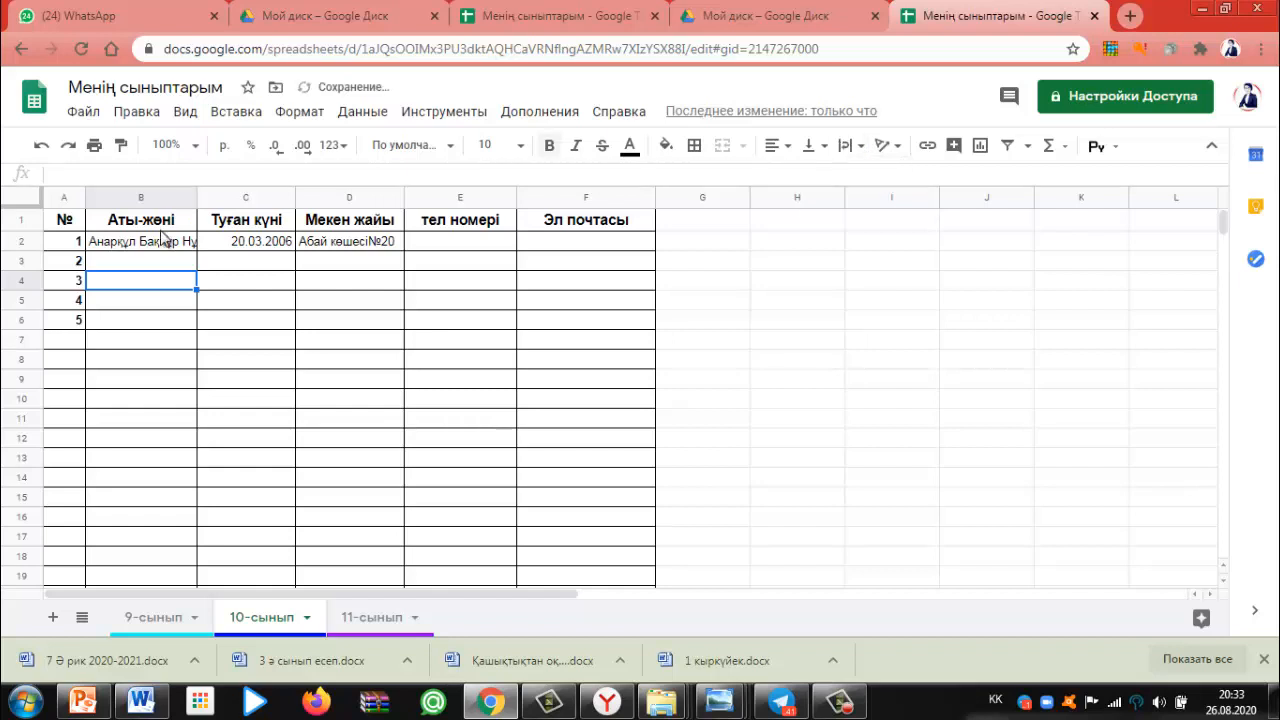
Select only B2 and set it to Перенос so the full name wraps onto two lines
{"action": "left_click", "coordinate": [150, 241]}
{"action": "left_click_drag", "start_coordinate": [183, 263], "coordinate": [191, 241]}
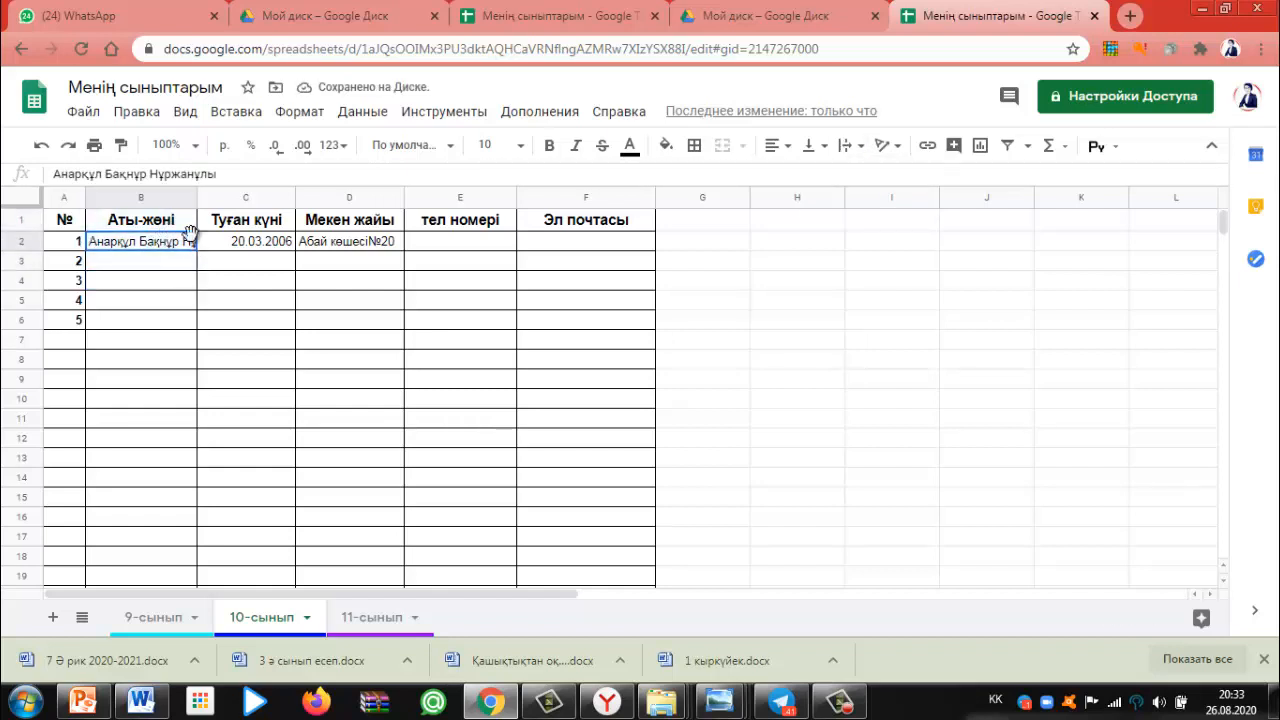
{"action": "left_click", "coordinate": [855, 147]}
{"action": "left_click", "coordinate": [872, 179]}
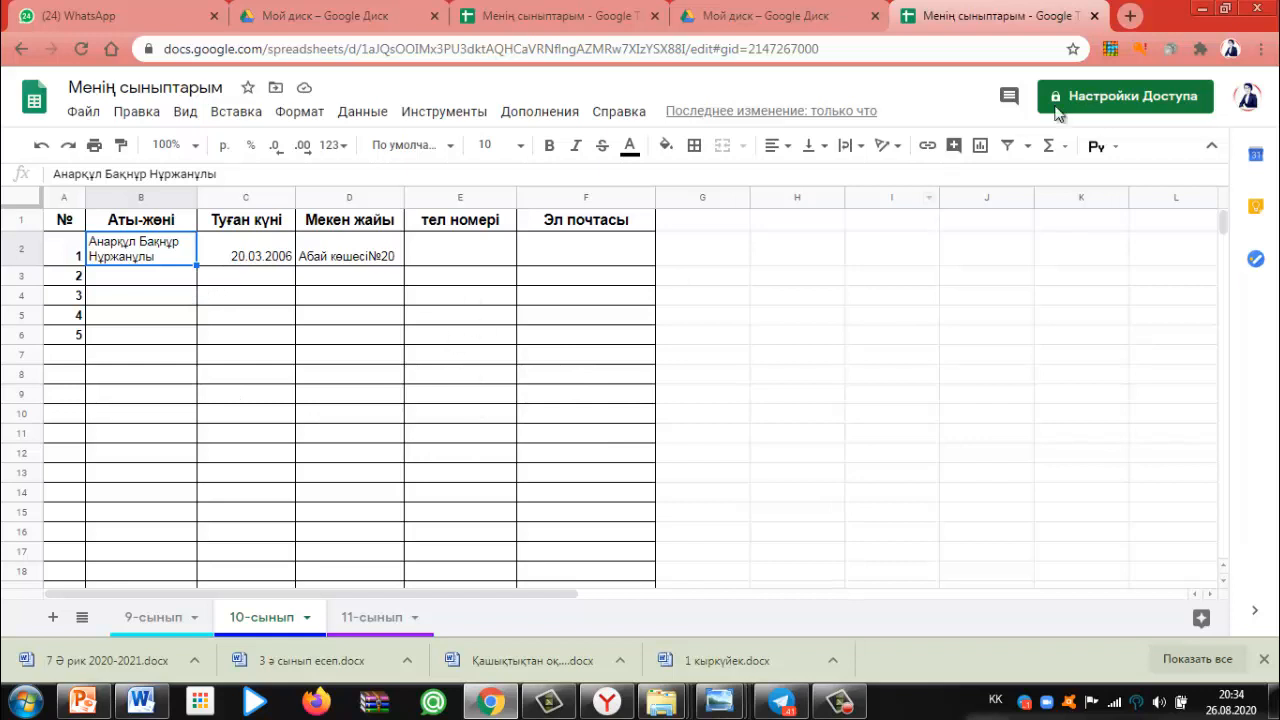
Give anyone with the link Редактор access to the spreadsheet and copy the share link
{"action": "left_click", "coordinate": [1175, 102]}
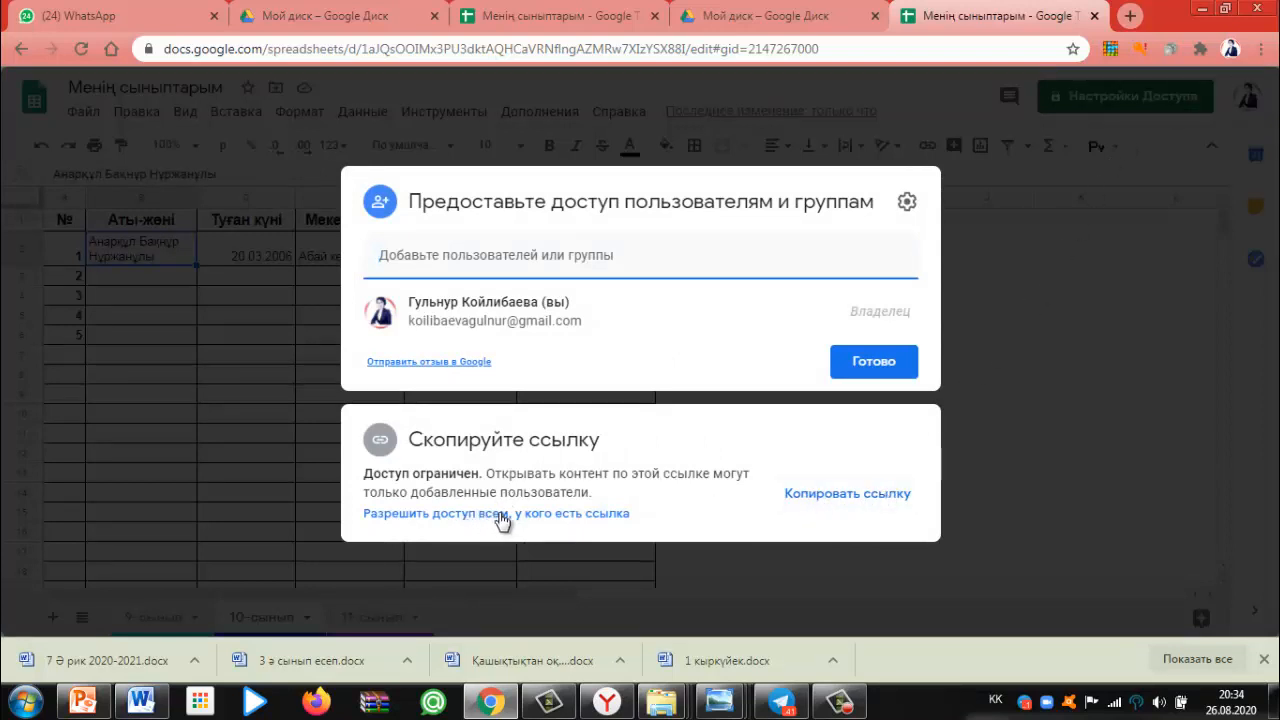
{"action": "left_click", "coordinate": [617, 514]}
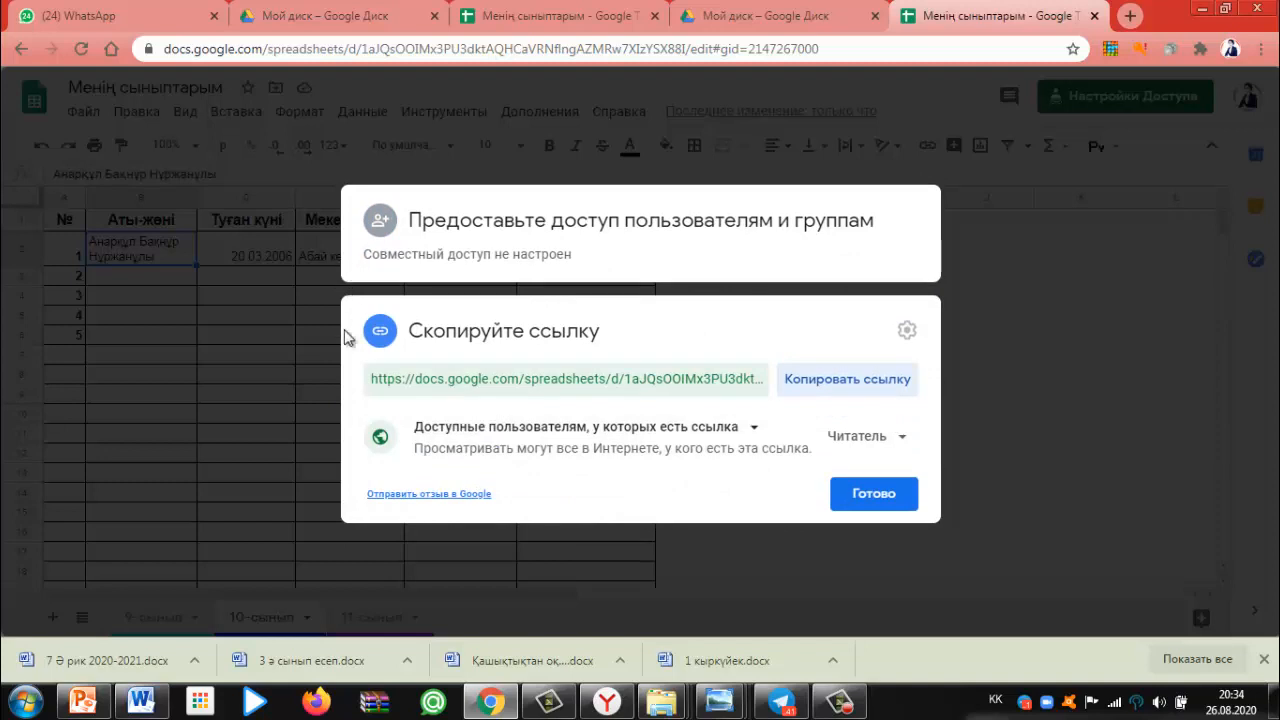
{"action": "left_click", "coordinate": [903, 440]}
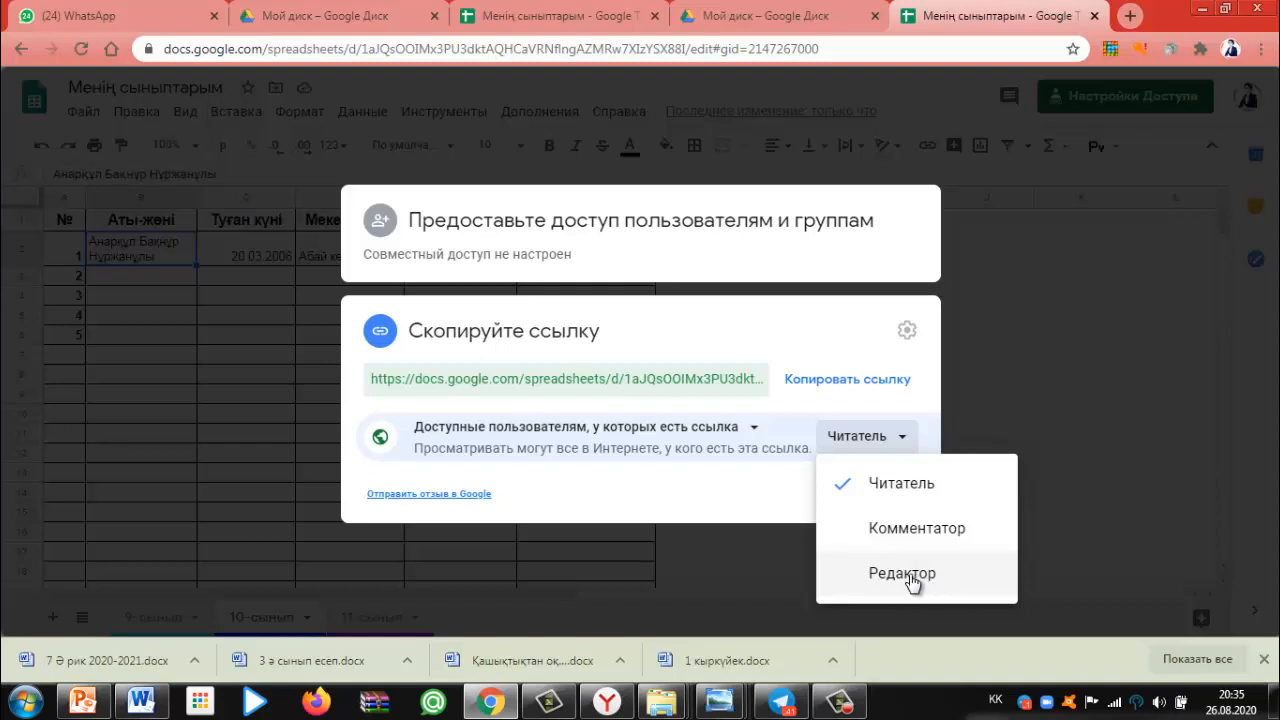
{"action": "left_click", "coordinate": [912, 575]}
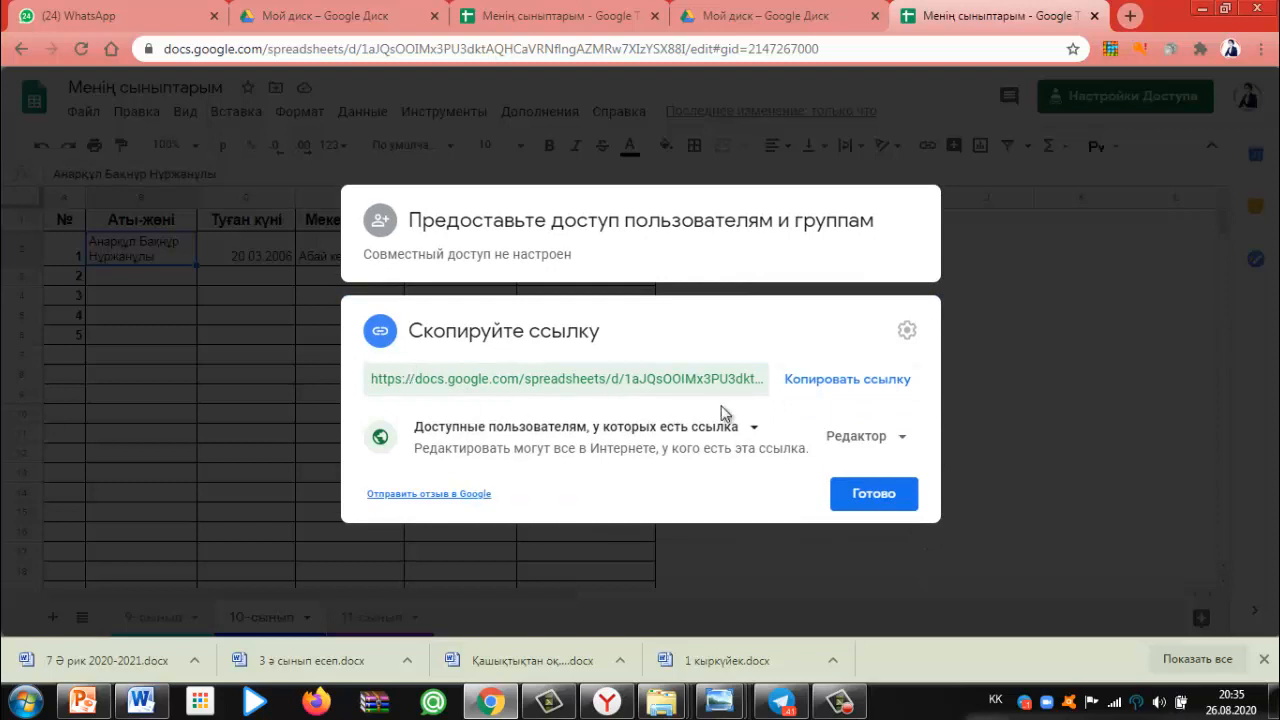
{"action": "left_click", "coordinate": [868, 386]}
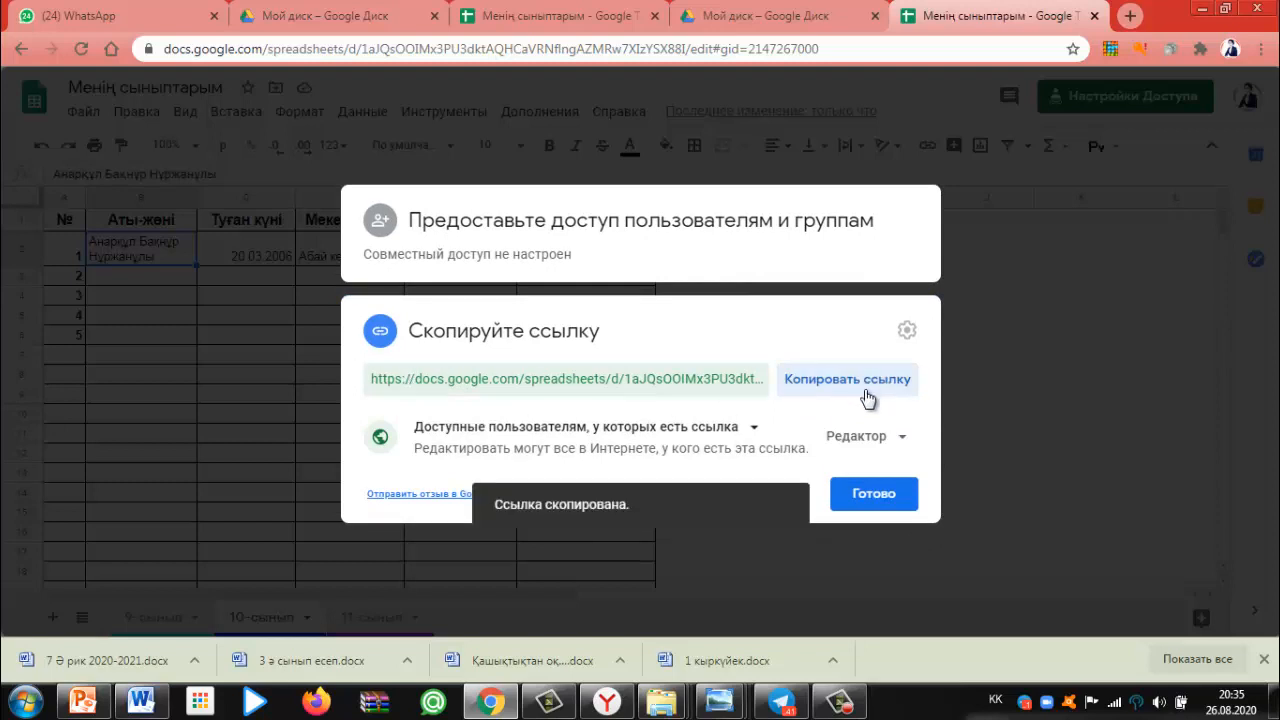
{"action": "left_click", "coordinate": [868, 500]}
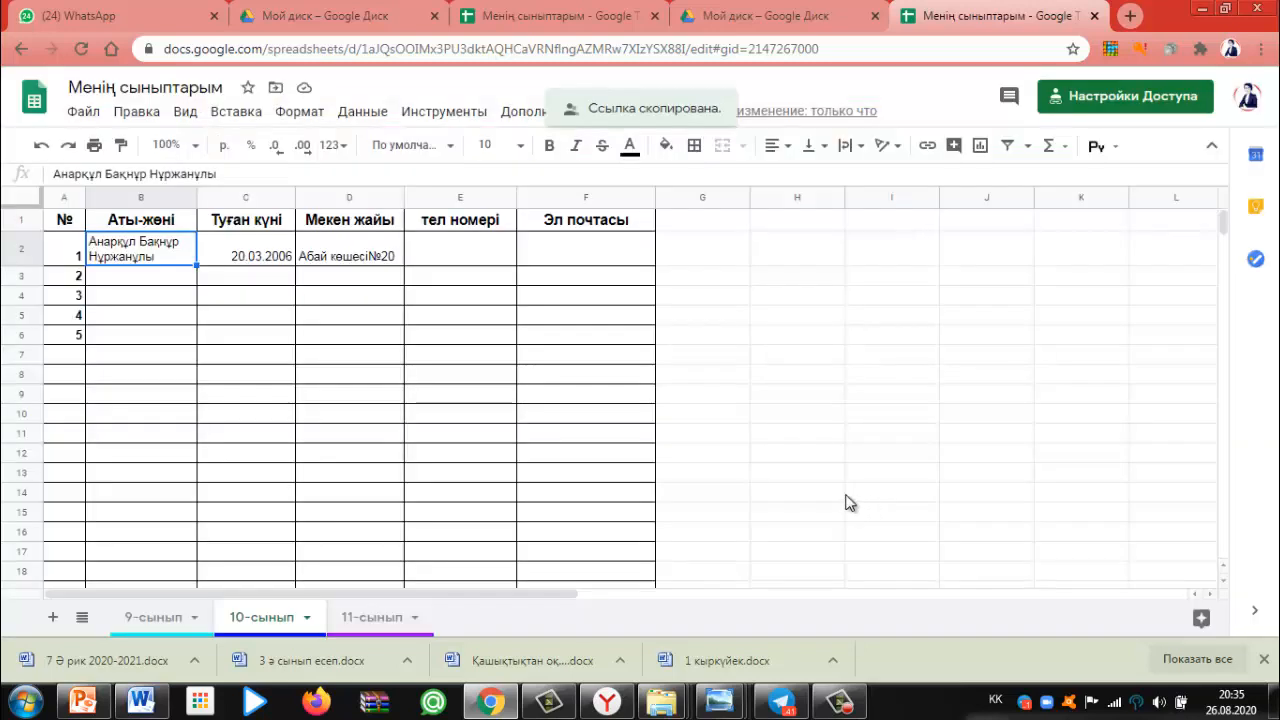
Paste the spreadsheet link into the Өзіме қажет Telegram chat, send it, and return to Chrome
{"action": "left_click", "coordinate": [775, 703]}
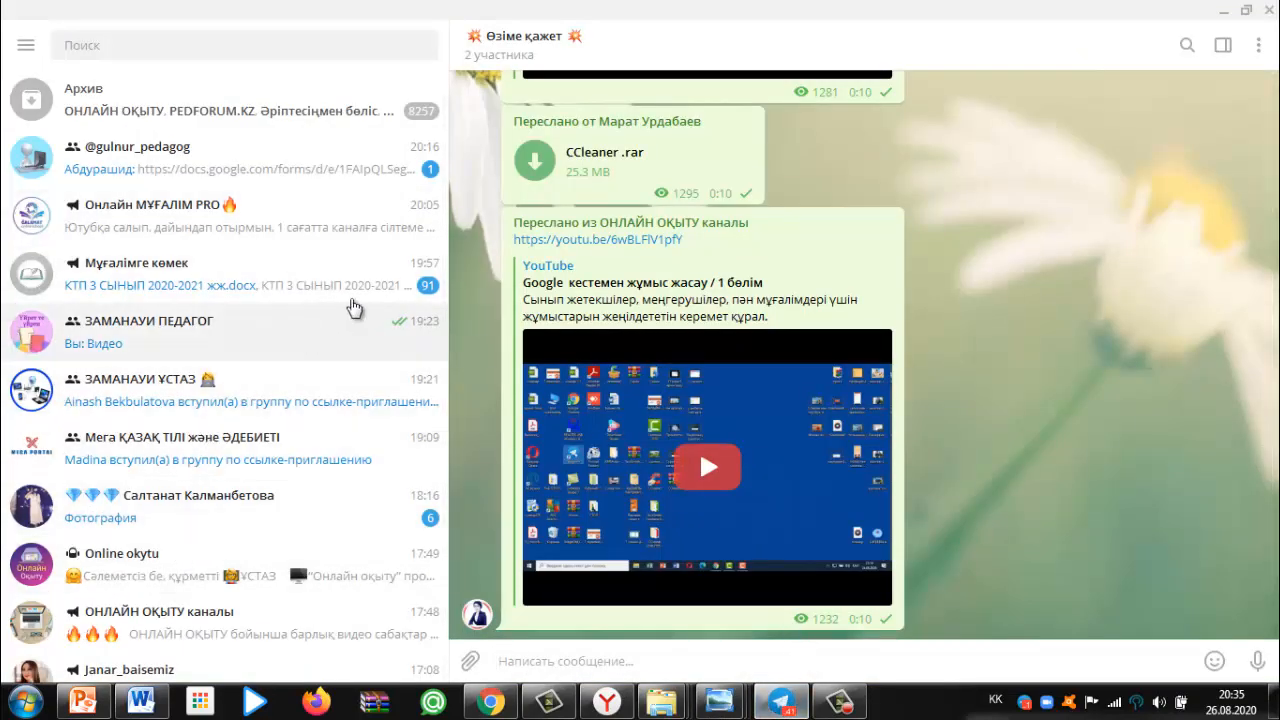
{"action": "right_click", "coordinate": [521, 665]}
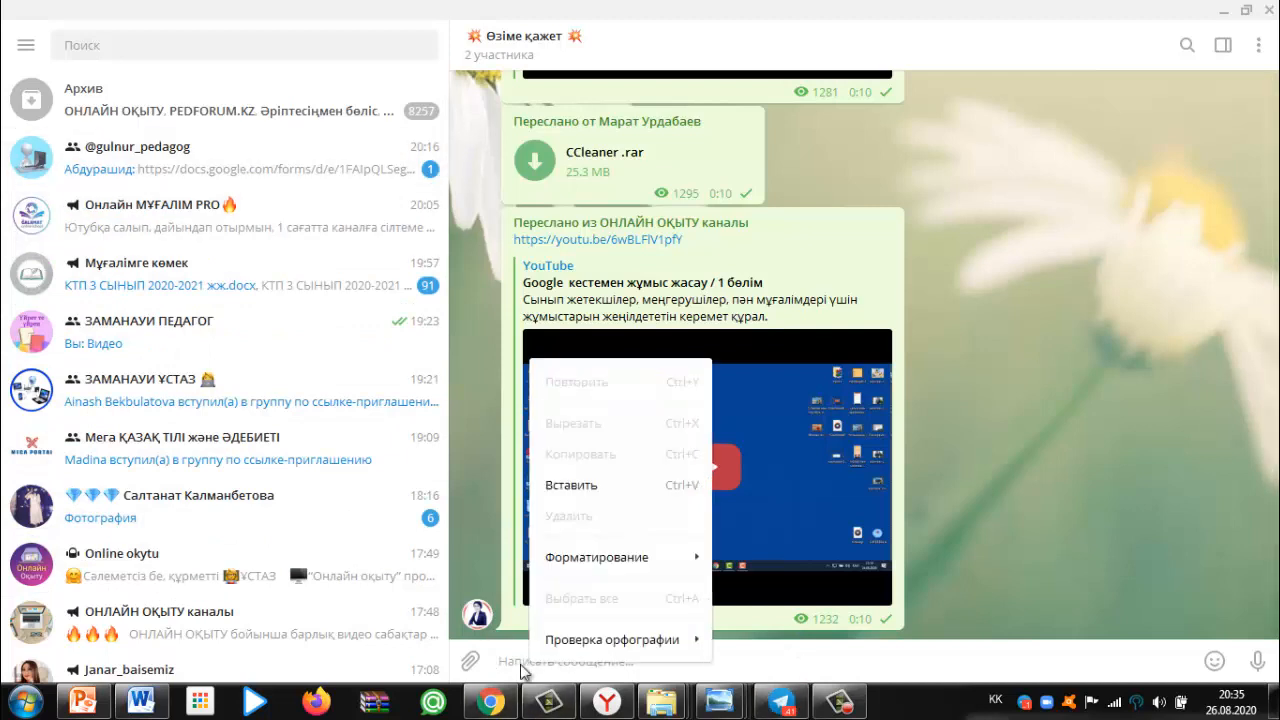
{"action": "left_click", "coordinate": [570, 485]}
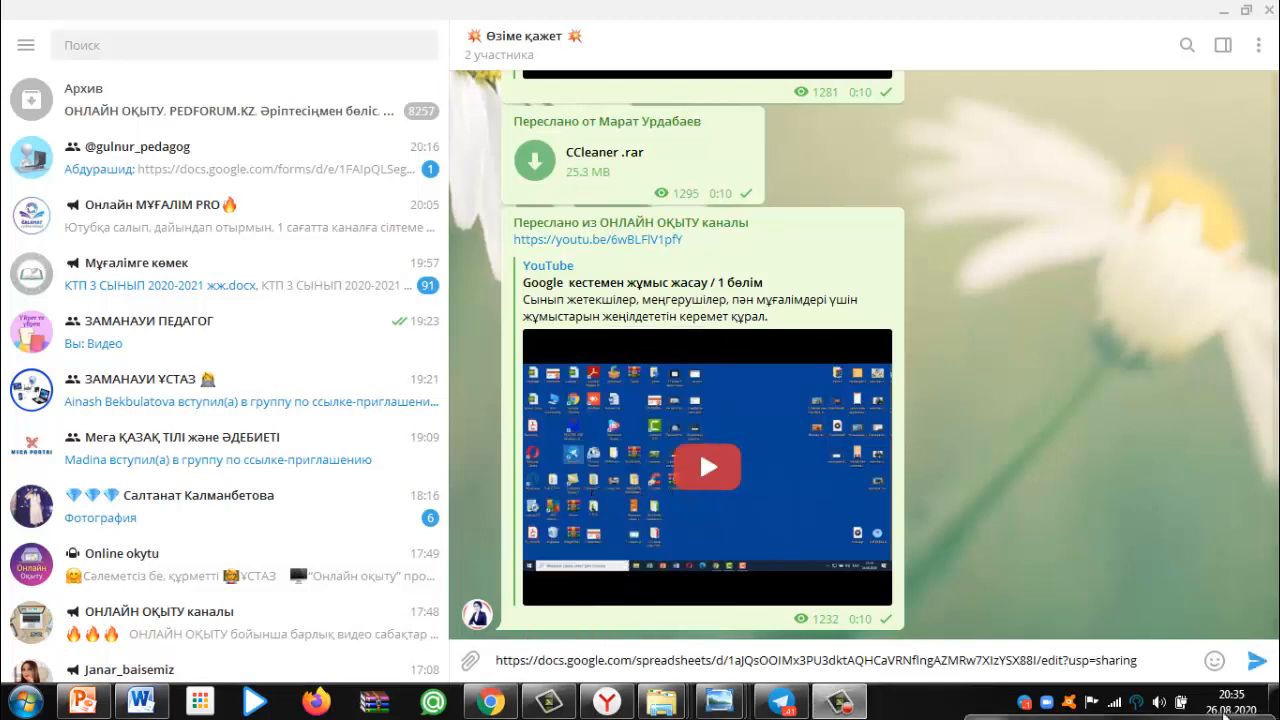
{"action": "left_click", "coordinate": [1265, 662]}
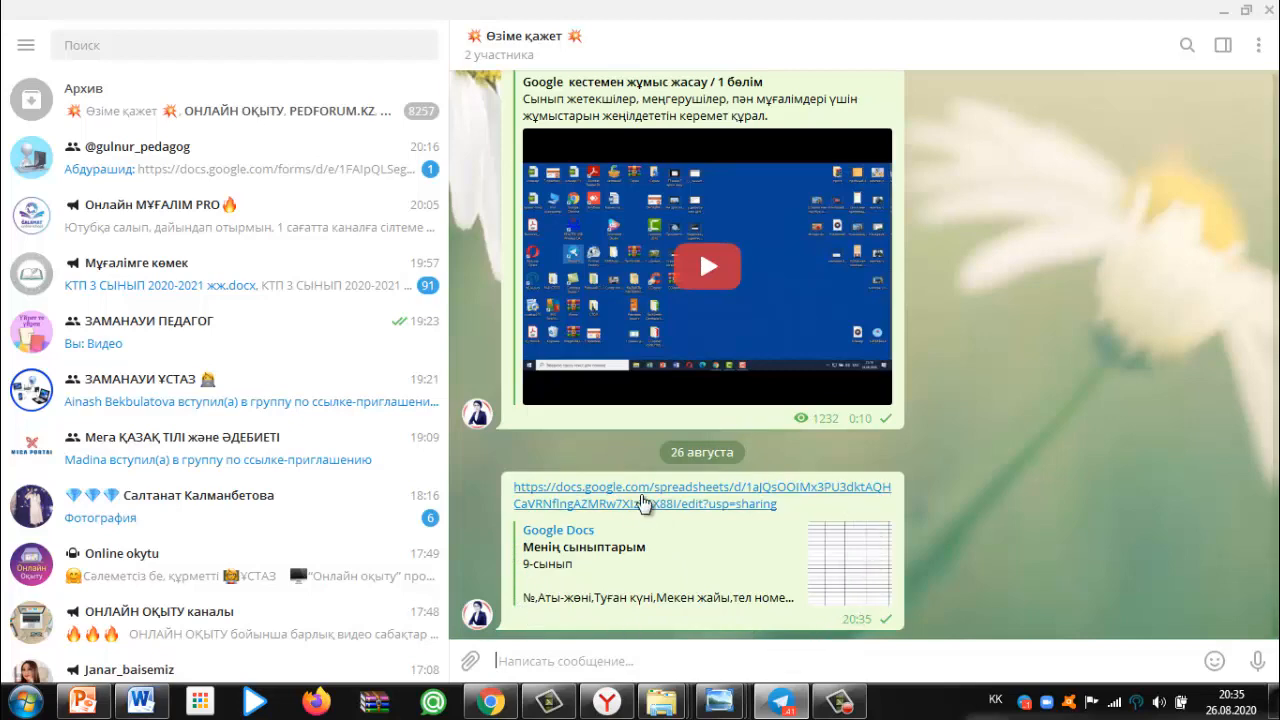
{"action": "left_click", "coordinate": [490, 702]}
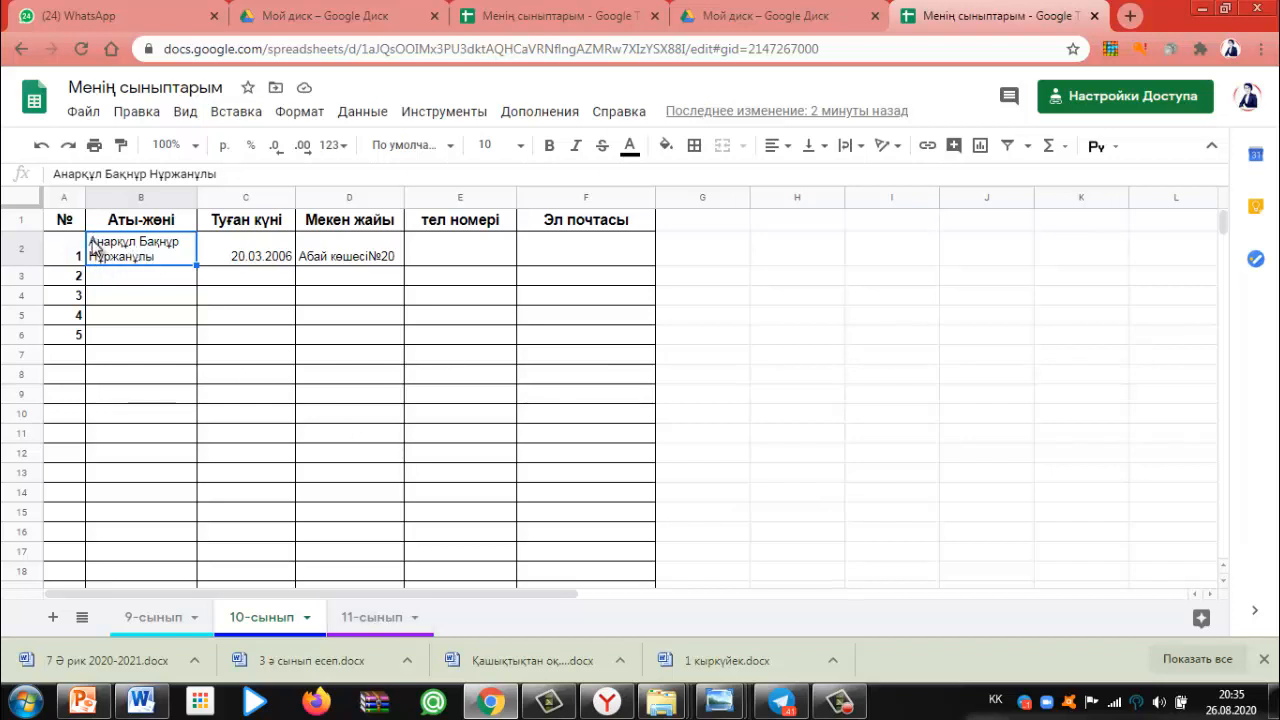
Give cell E2 under тел номері a red fill colour
{"action": "left_click_drag", "start_coordinate": [176, 252], "coordinate": [368, 257]}
{"action": "left_click", "coordinate": [420, 250]}
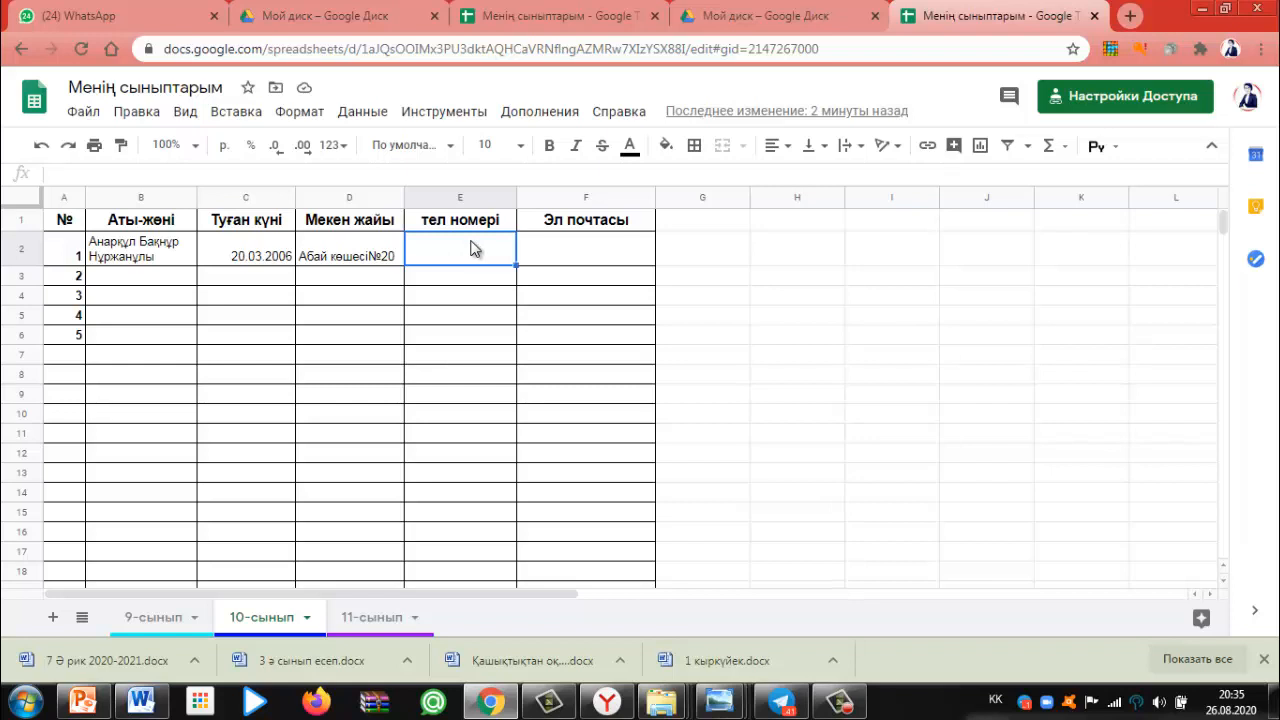
{"action": "left_click", "coordinate": [668, 147]}
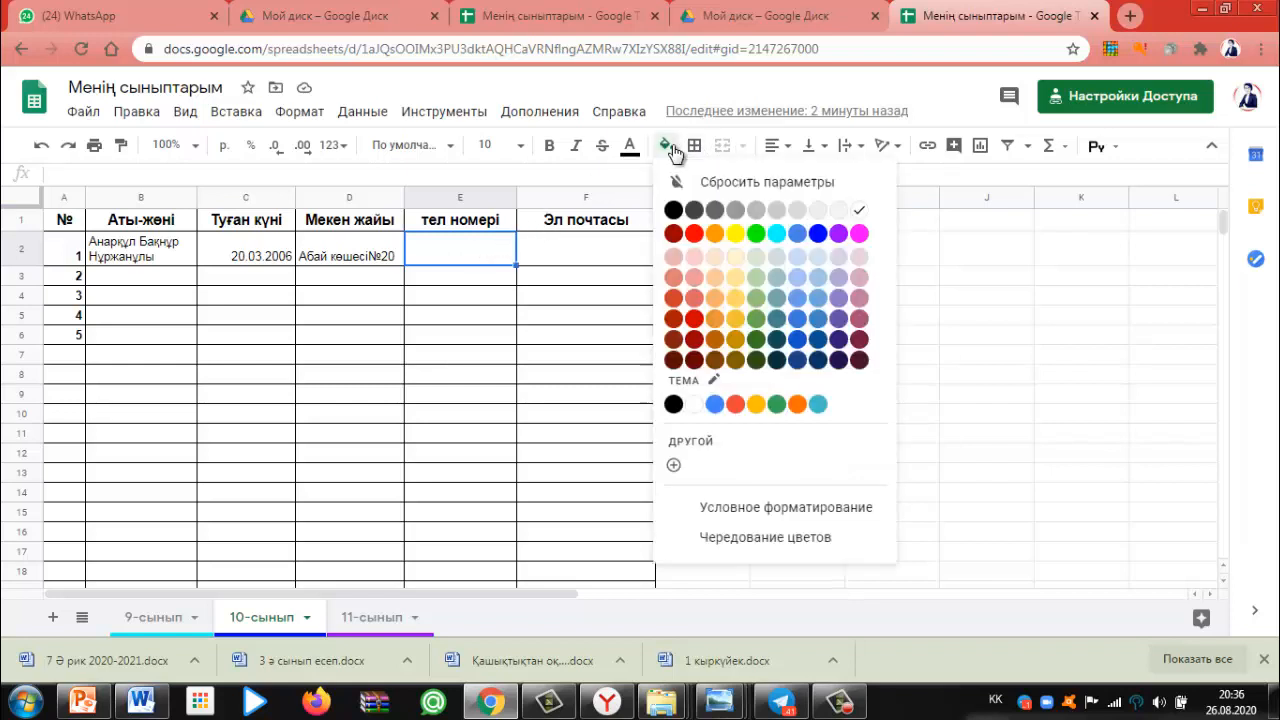
{"action": "left_click", "coordinate": [695, 234]}
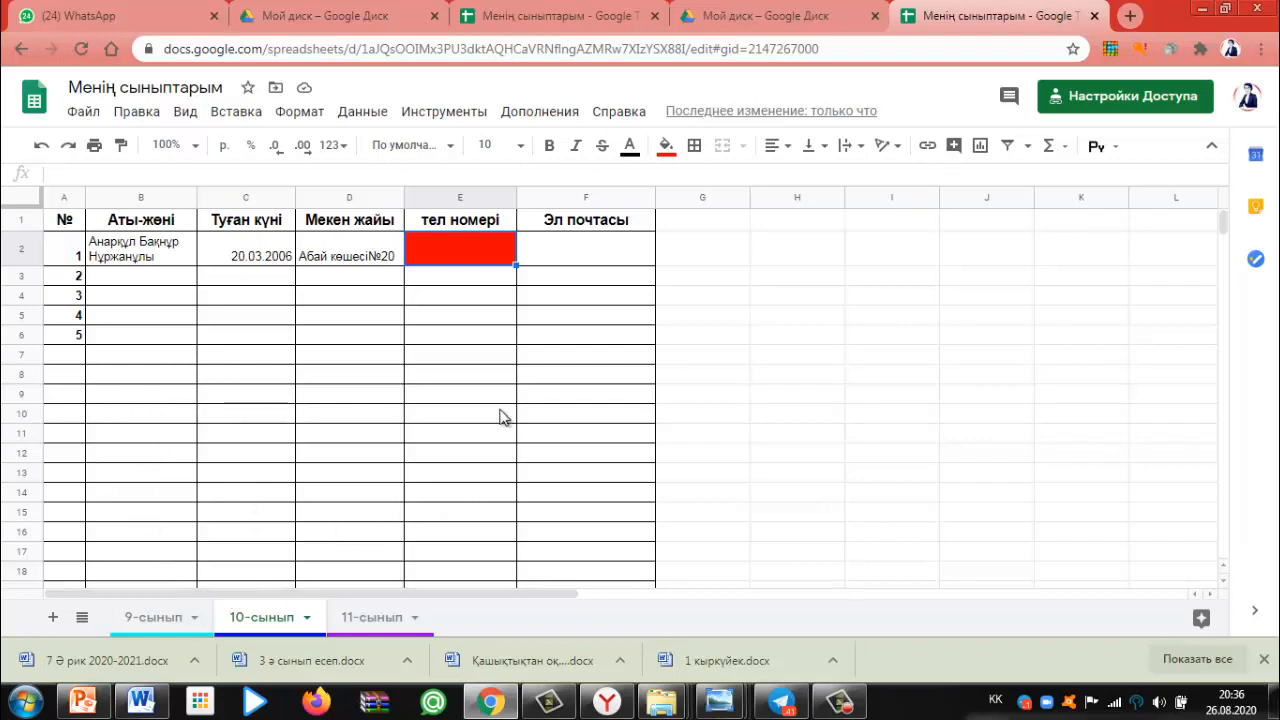
{"action": "left_click", "coordinate": [83, 113]}
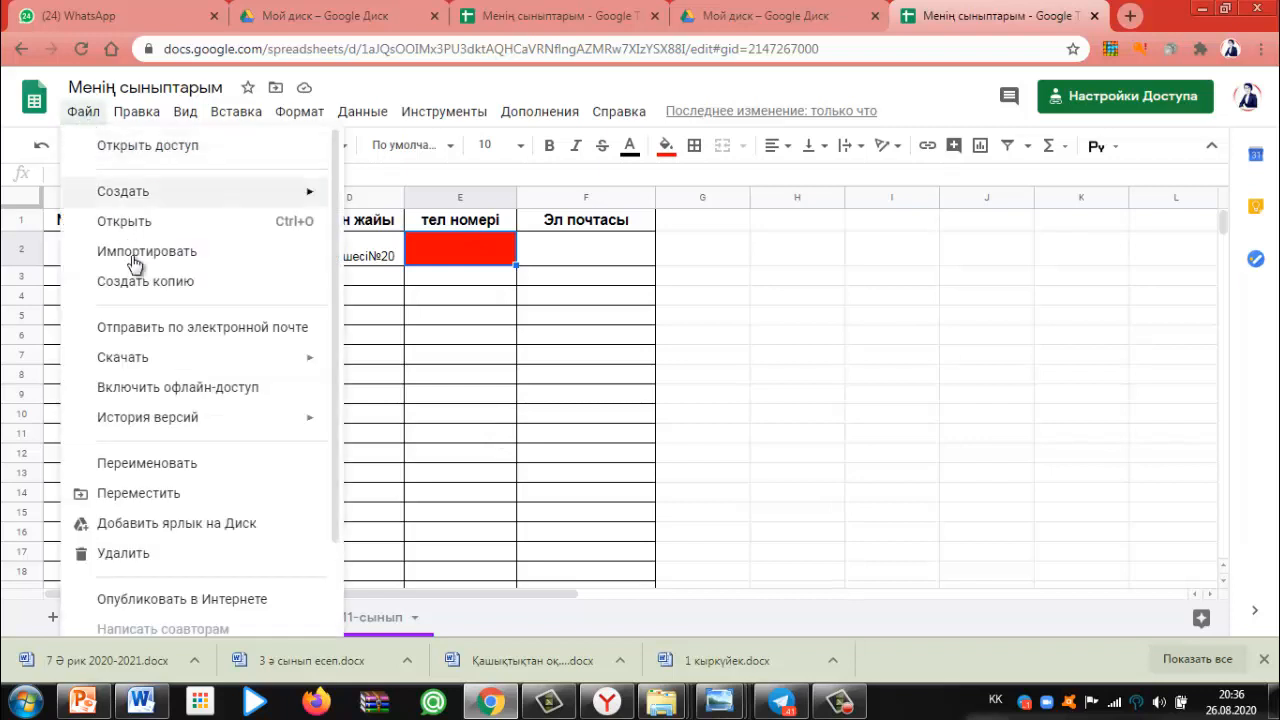
Download Менің сыныптарым through Файл > Скачать as Microsoft Excel (XLSX)
{"action": "mouse_move", "coordinate": [322, 365]}
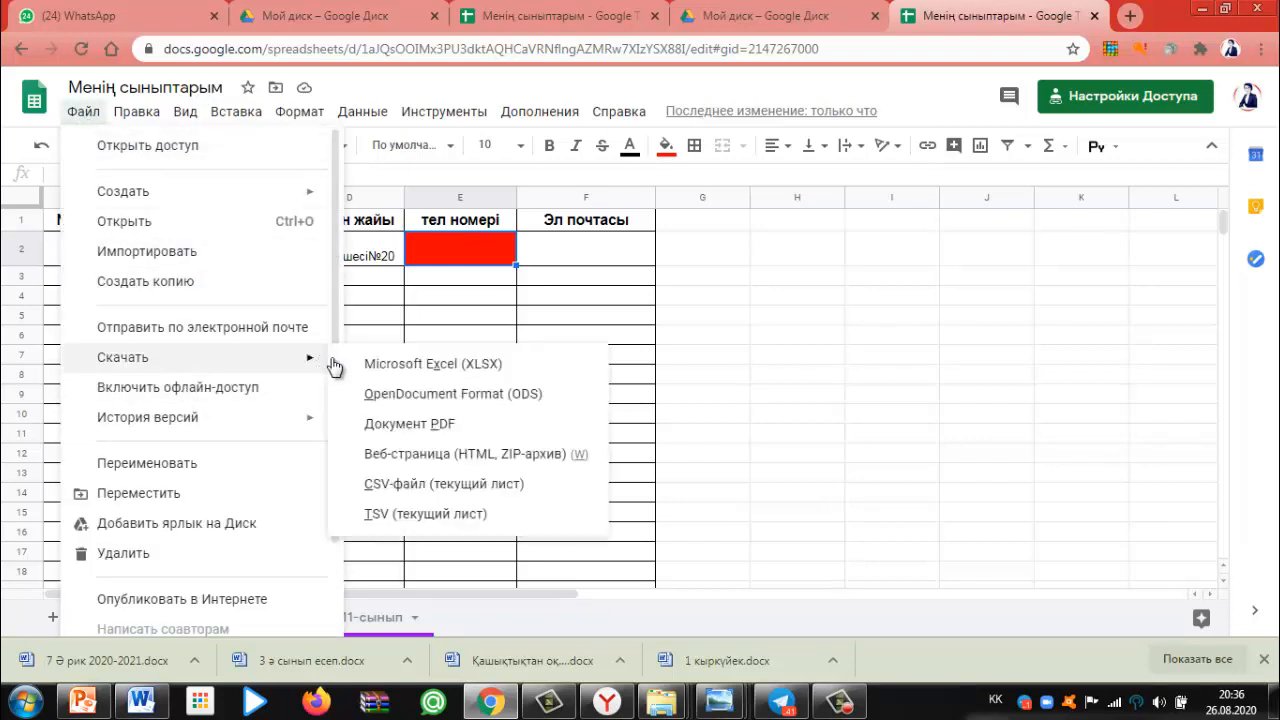
{"action": "left_click", "coordinate": [414, 366]}
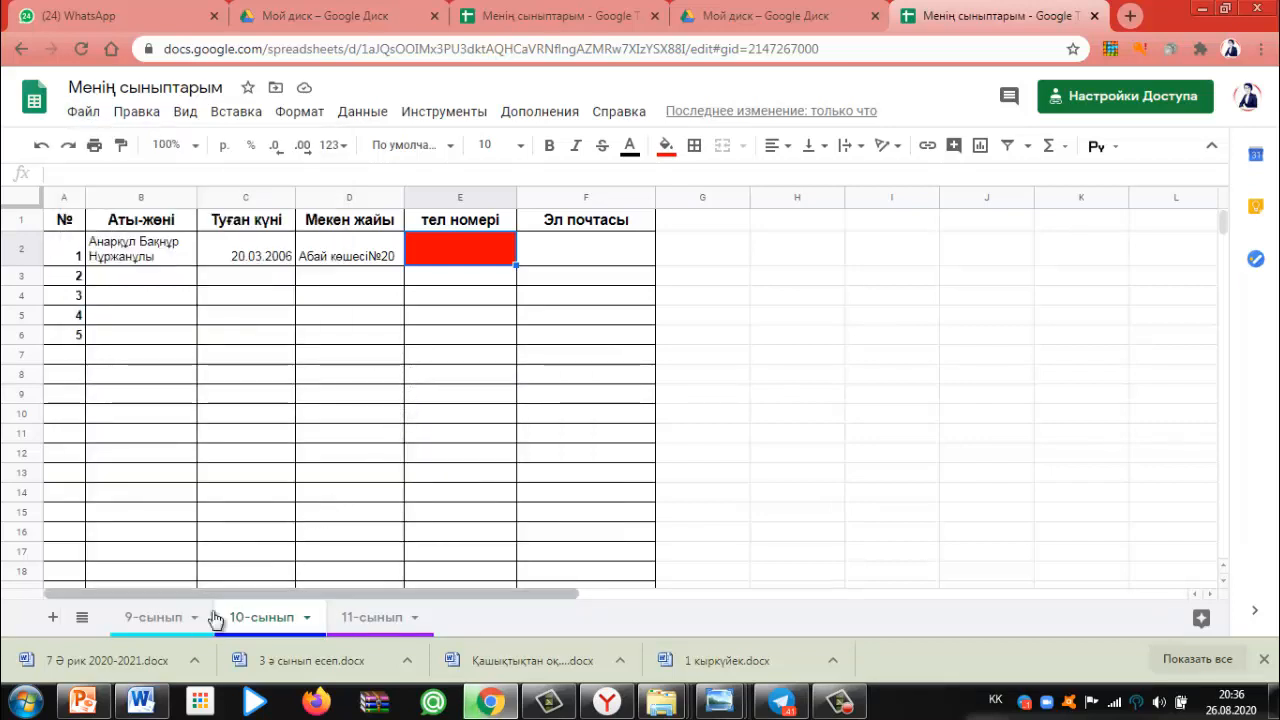
{"action": "scroll", "coordinate": [197, 589], "scroll_direction": "down", "scroll_amount": 1}
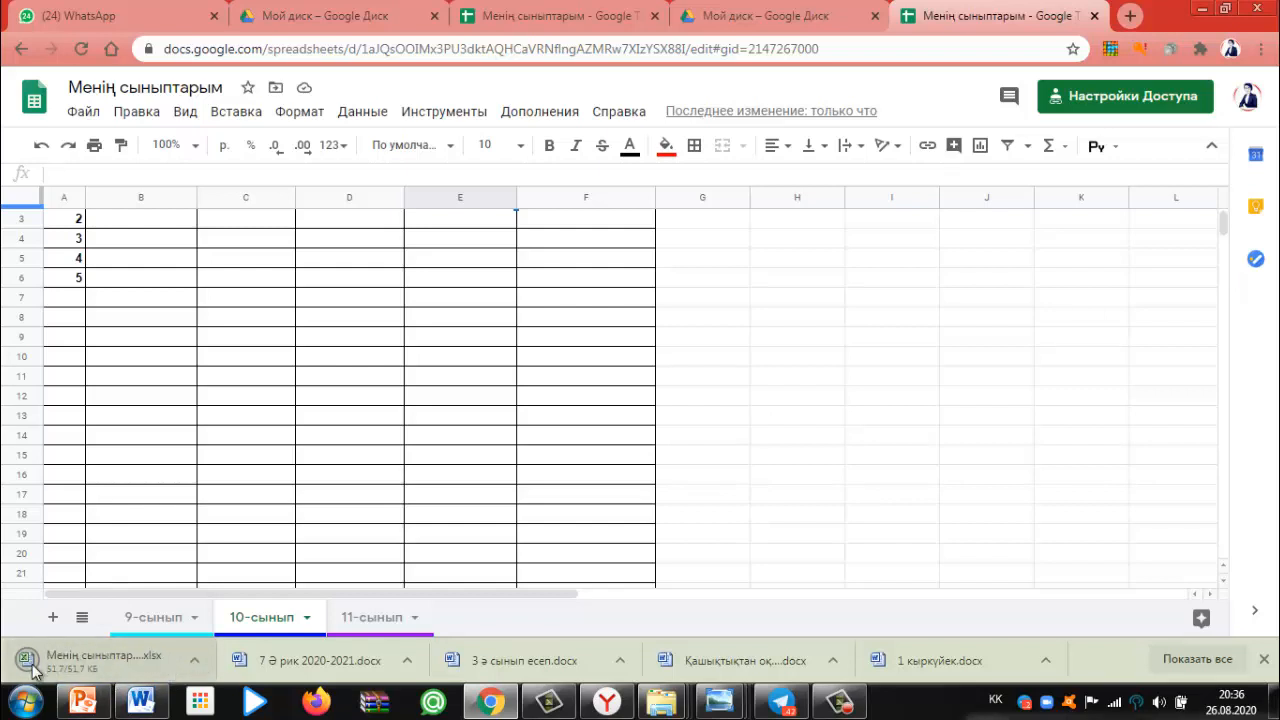
Show the downloaded file in its folder and copy the Менің сыныптарым Excel file
{"action": "left_click", "coordinate": [195, 665]}
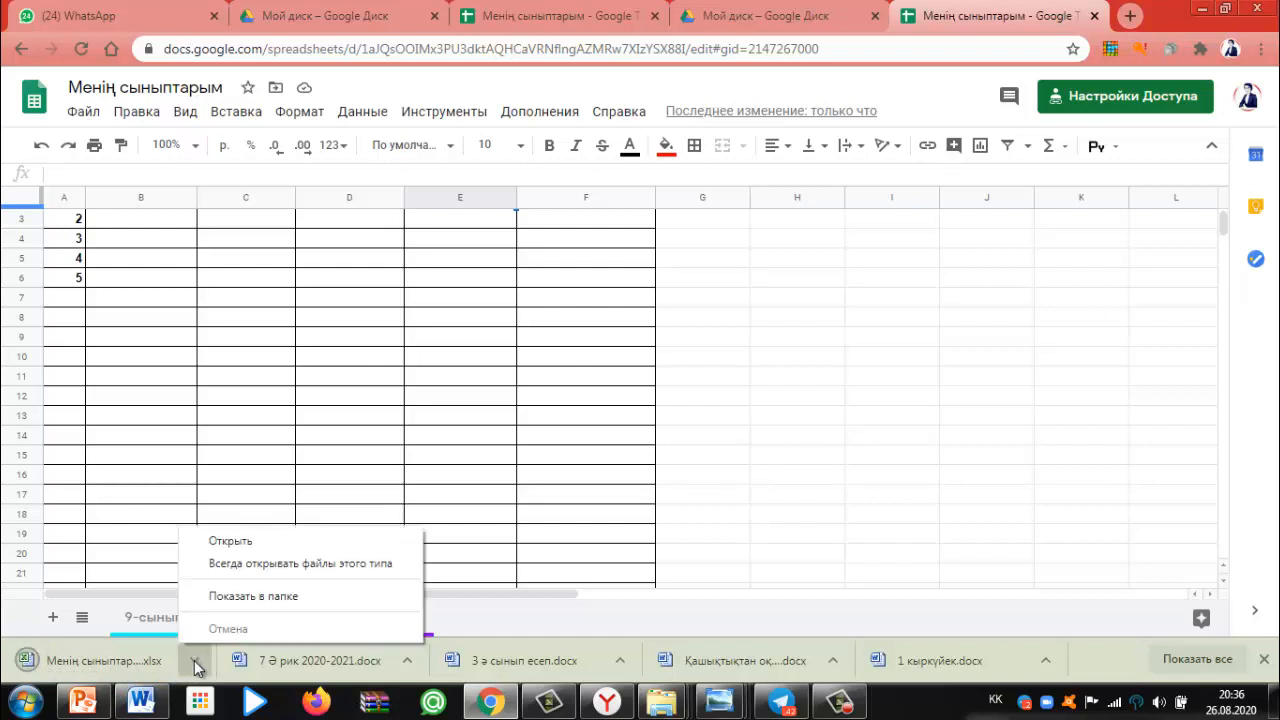
{"action": "left_click", "coordinate": [247, 595]}
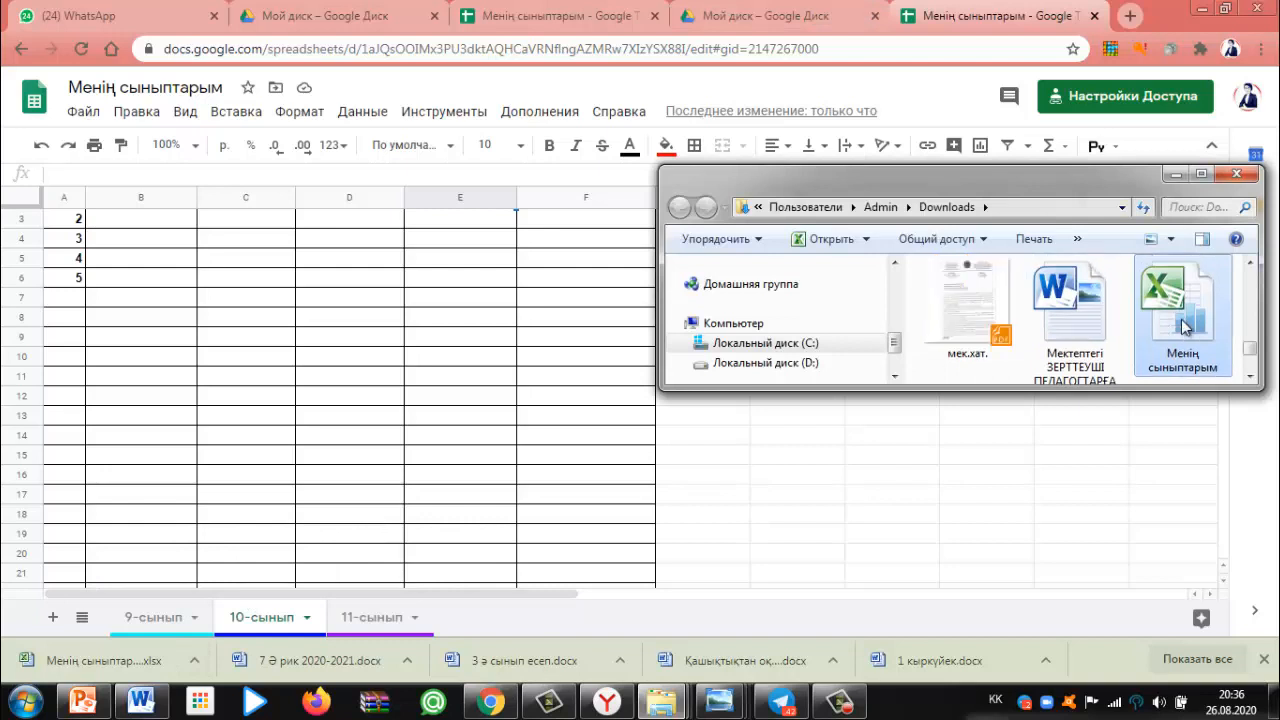
{"action": "right_click", "coordinate": [1185, 312]}
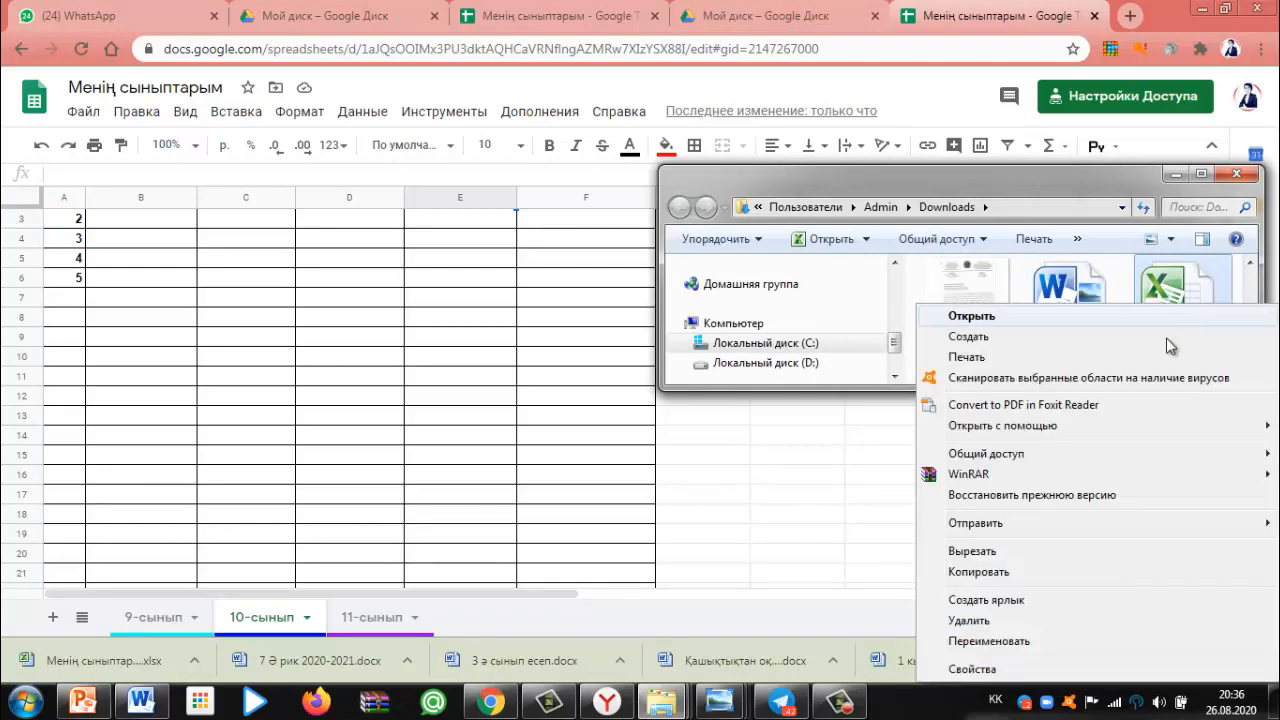
{"action": "left_click", "coordinate": [985, 574]}
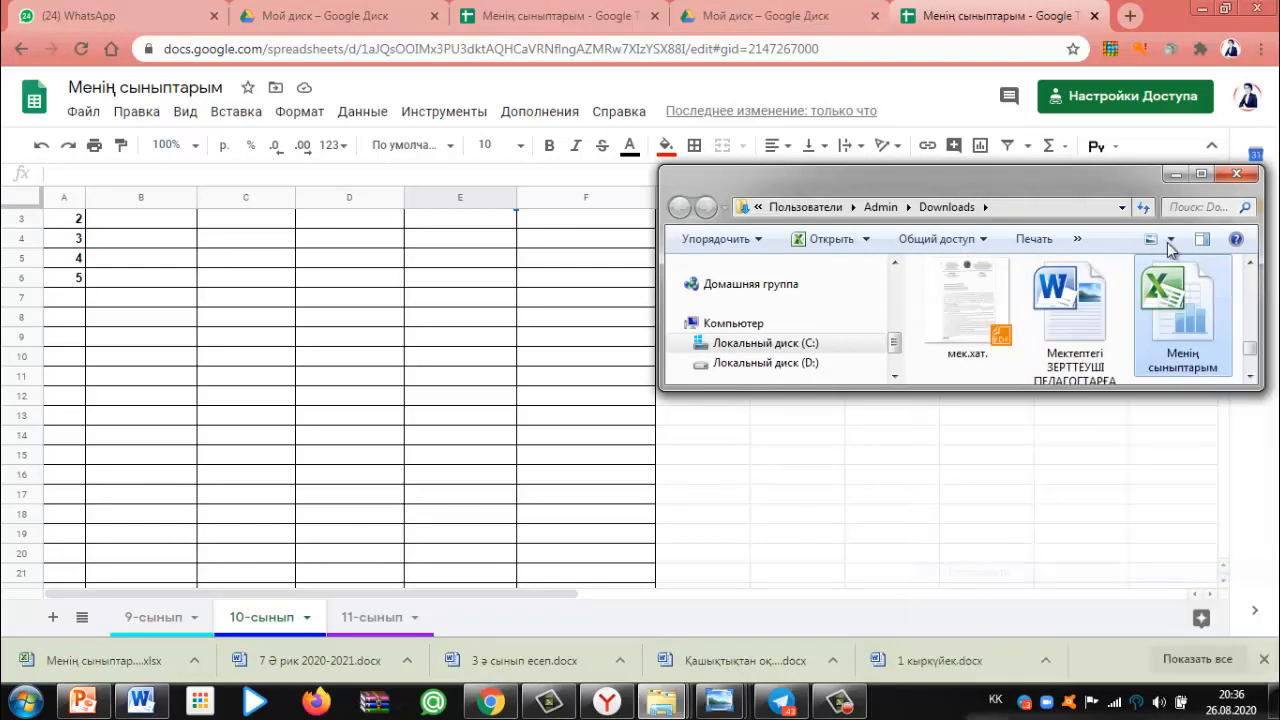
Minimize the open windows and paste the Excel file onto the desktop
{"action": "left_click", "coordinate": [1175, 173]}
{"action": "left_click", "coordinate": [1203, 9]}
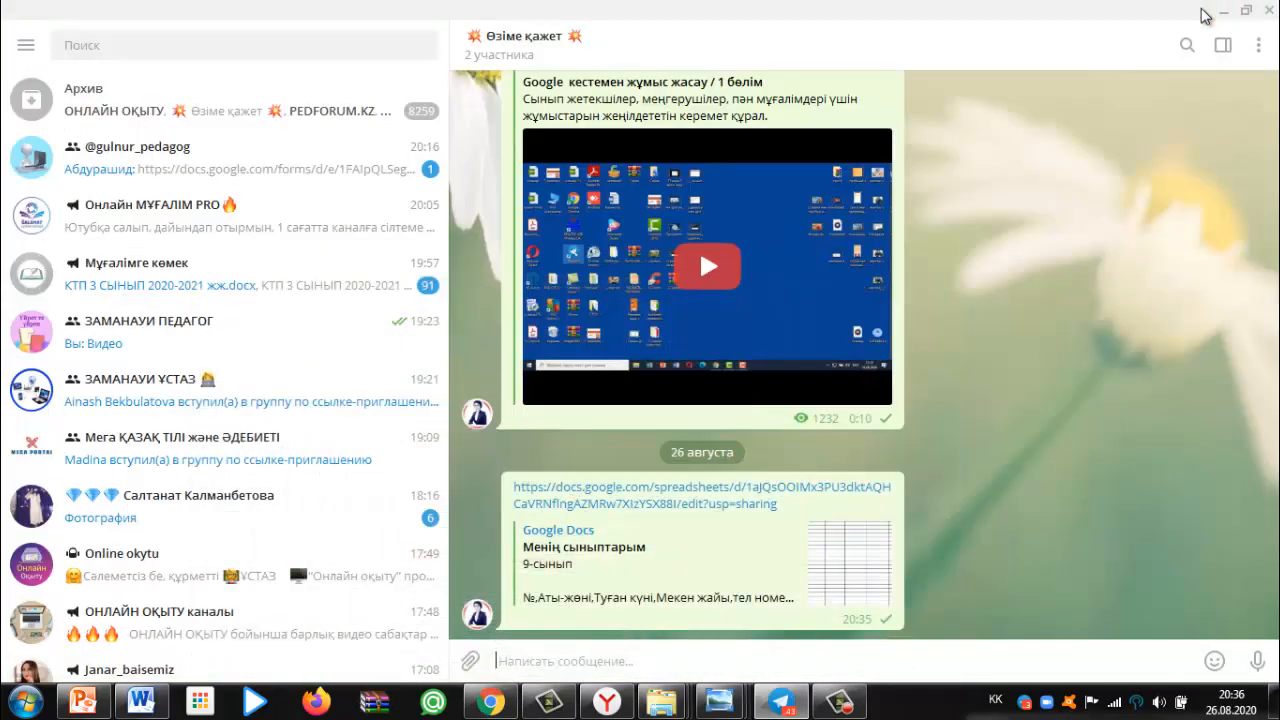
{"action": "left_click", "coordinate": [1225, 11]}
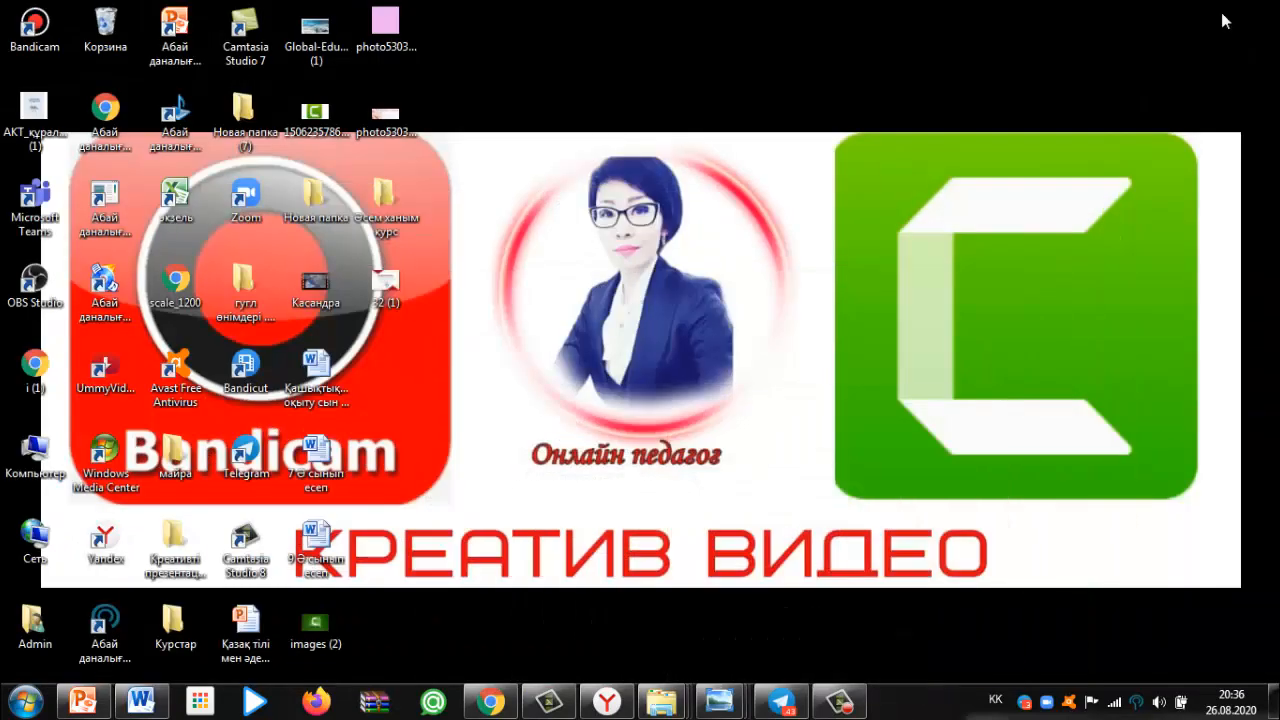
{"action": "right_click", "coordinate": [916, 100]}
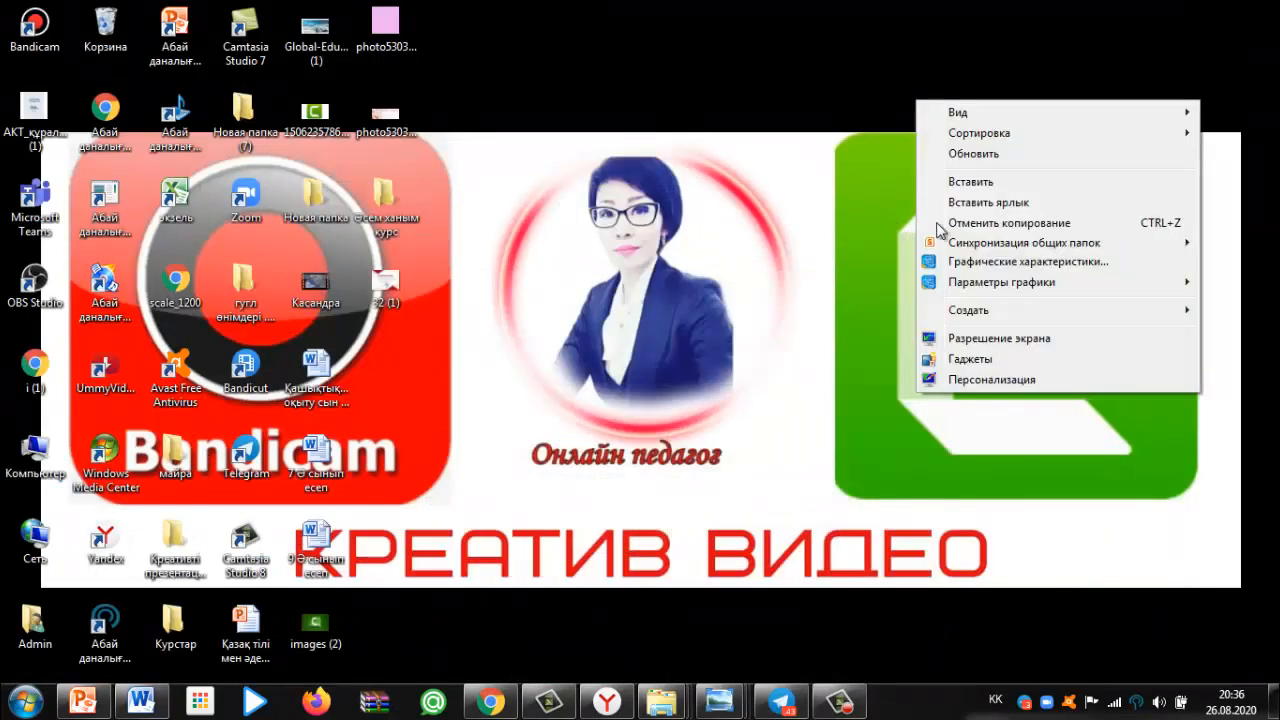
{"action": "left_click", "coordinate": [984, 182]}
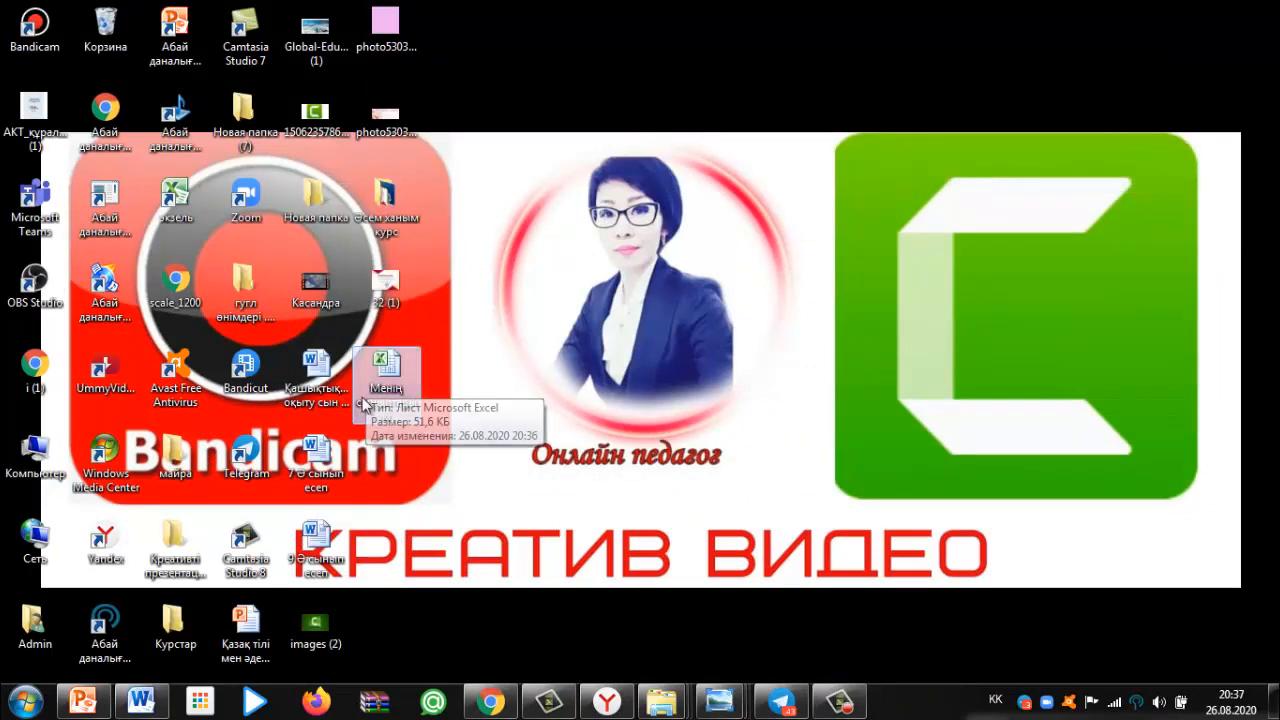
{"action": "left_click", "coordinate": [402, 391]}
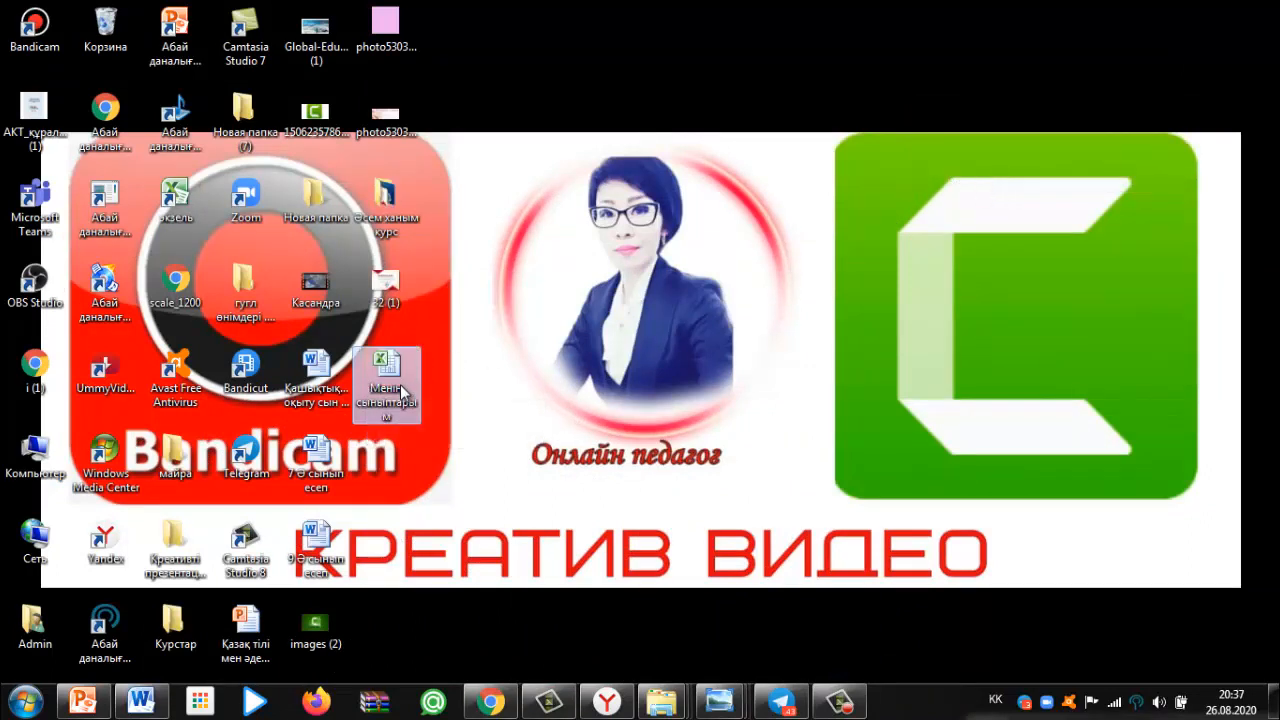
Restore Chrome and scroll through the 10-сынып sheet with the red тел номері cell
{"action": "left_click", "coordinate": [488, 703]}
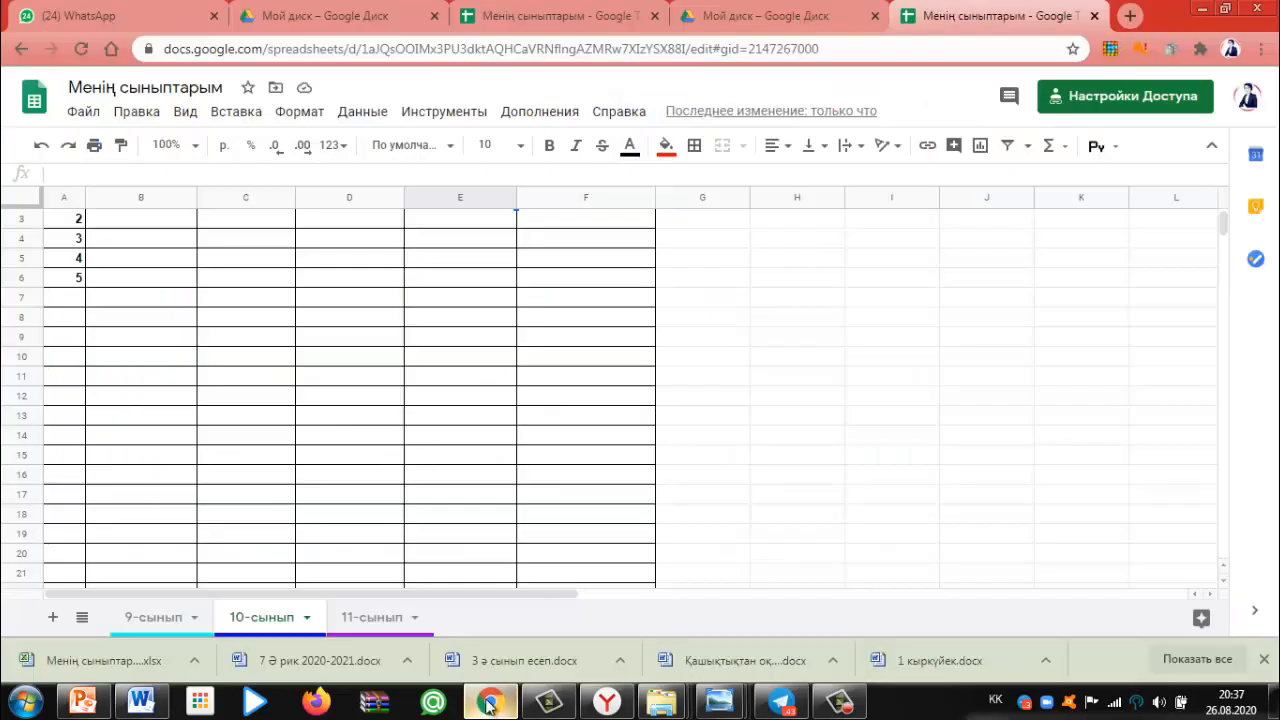
{"action": "scroll", "coordinate": [240, 495], "scroll_direction": "down", "scroll_amount": 3}
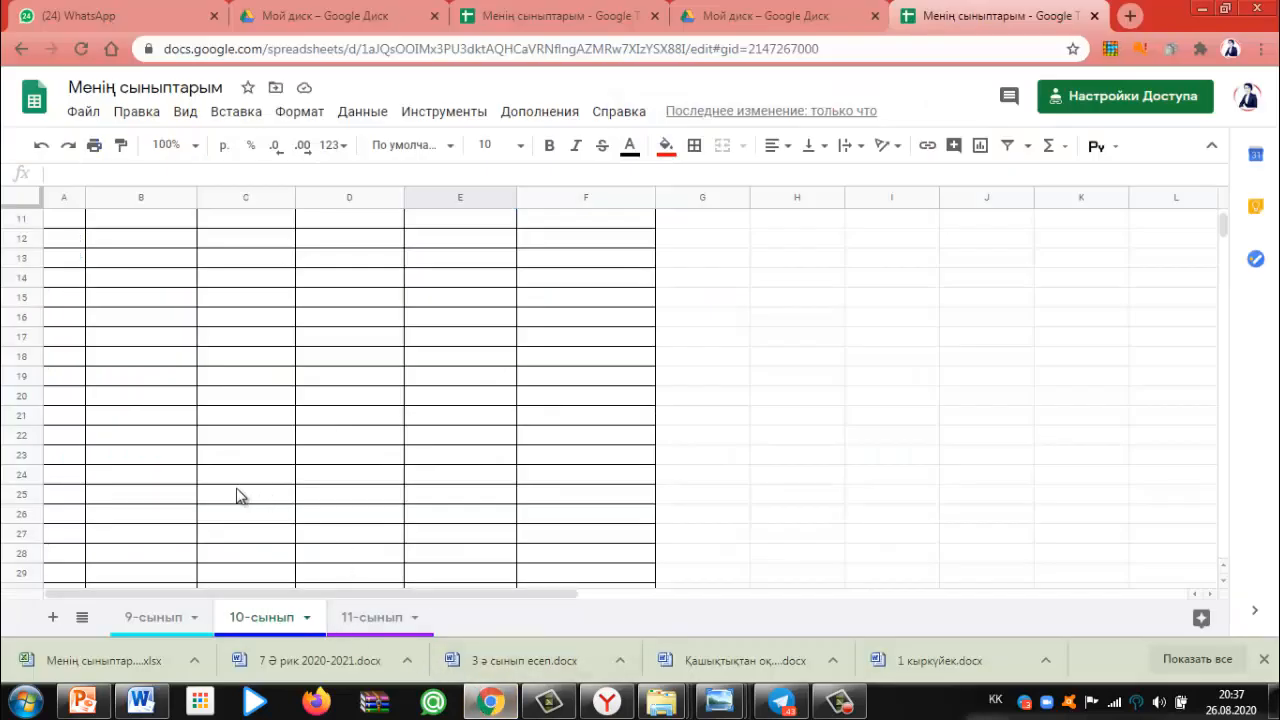
{"action": "scroll", "coordinate": [240, 495], "scroll_direction": "up", "scroll_amount": 5}
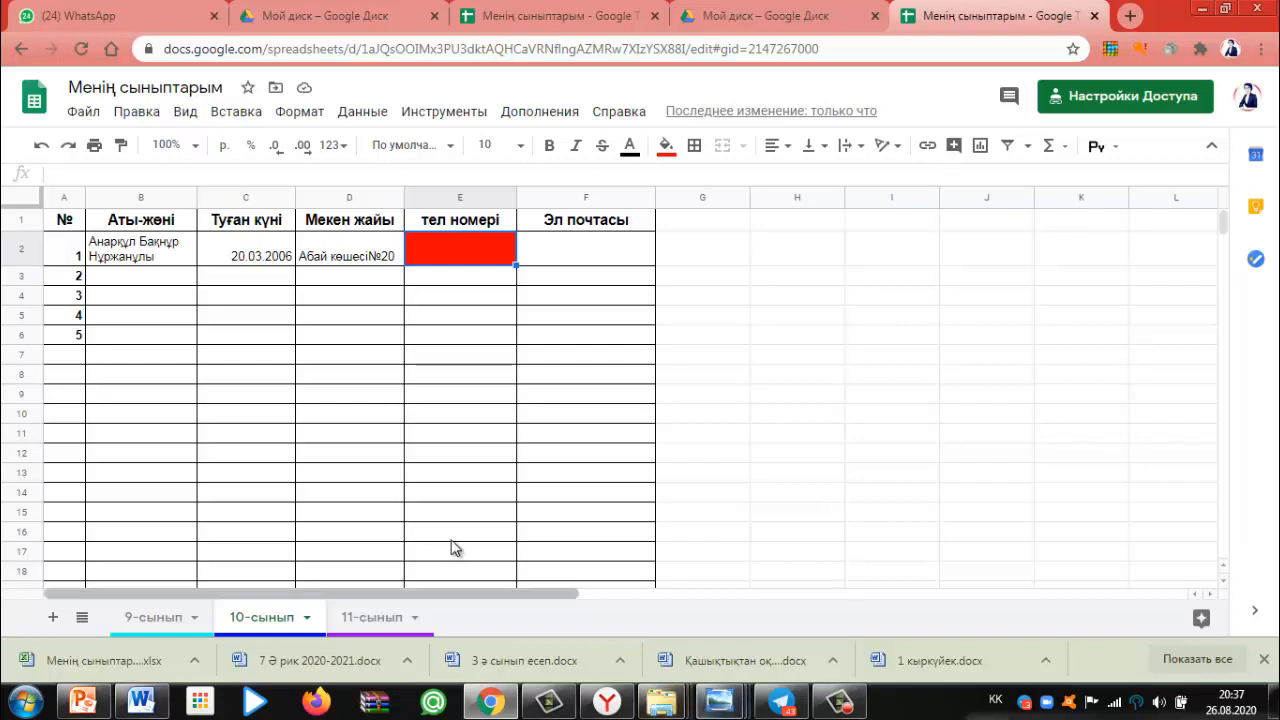
{"action": "scroll", "coordinate": [237, 418], "scroll_direction": "down", "scroll_amount": 1}
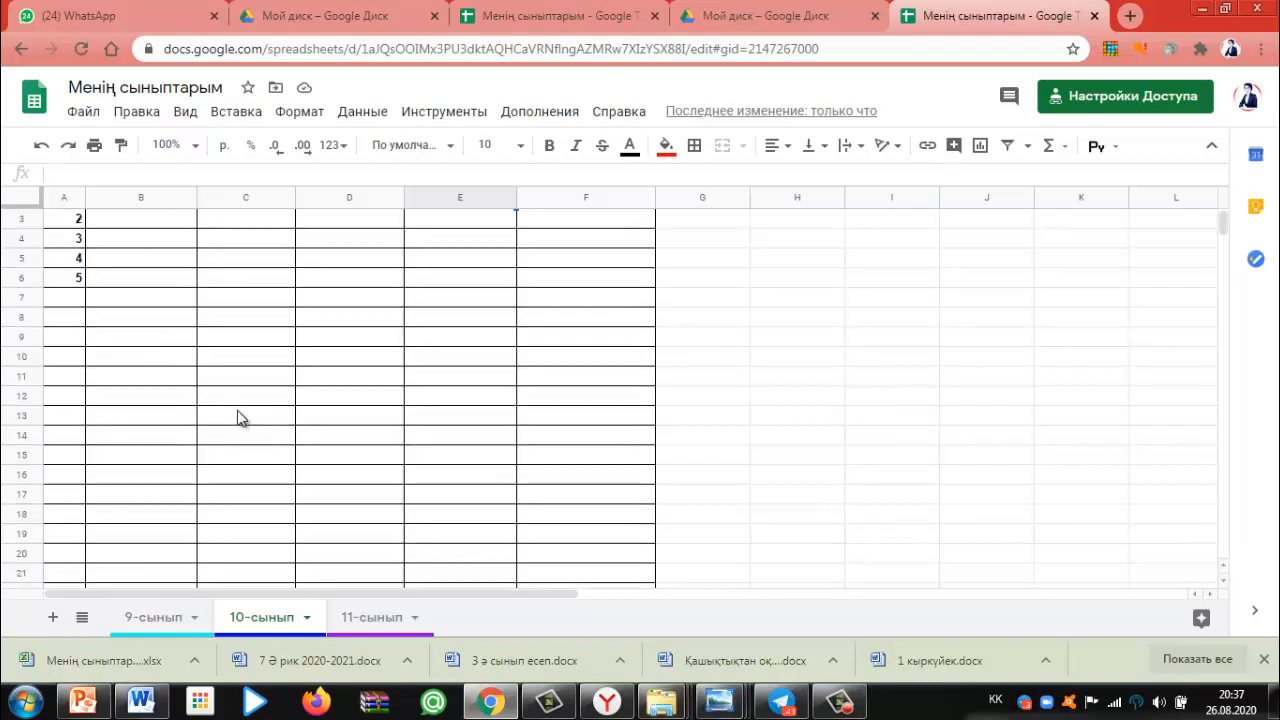
{"action": "scroll", "coordinate": [237, 418], "scroll_direction": "up", "scroll_amount": 1}
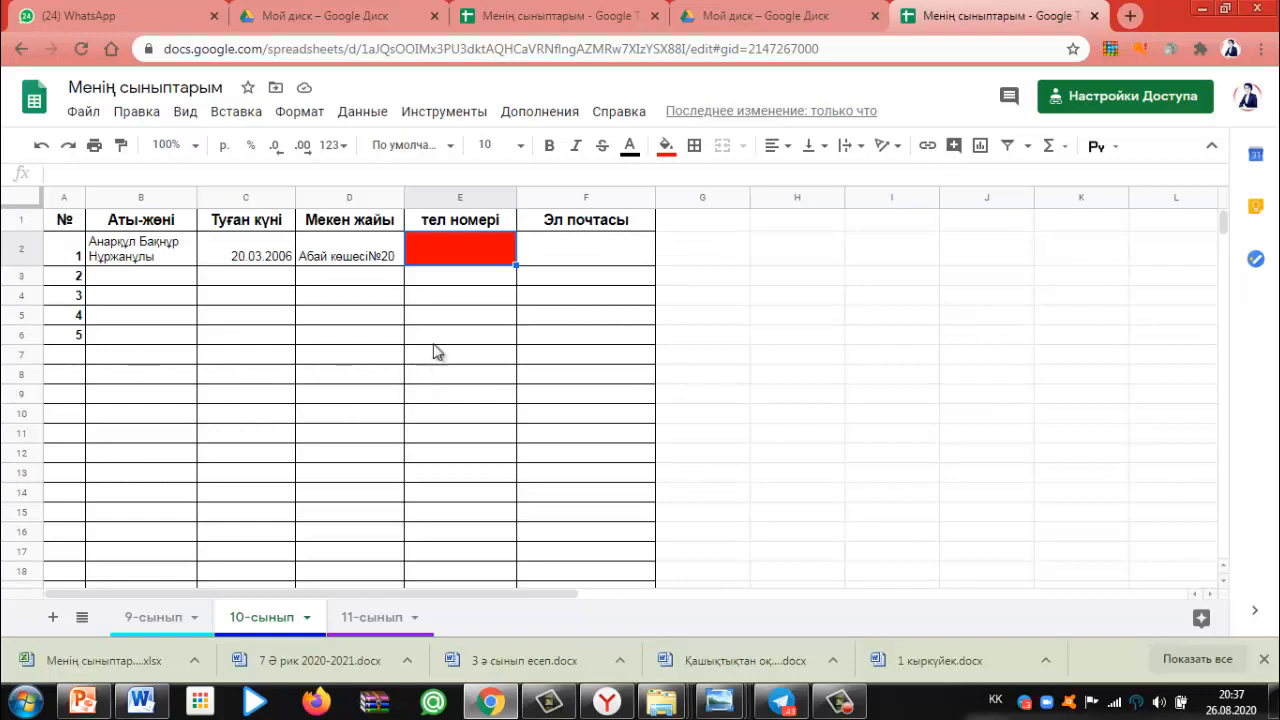